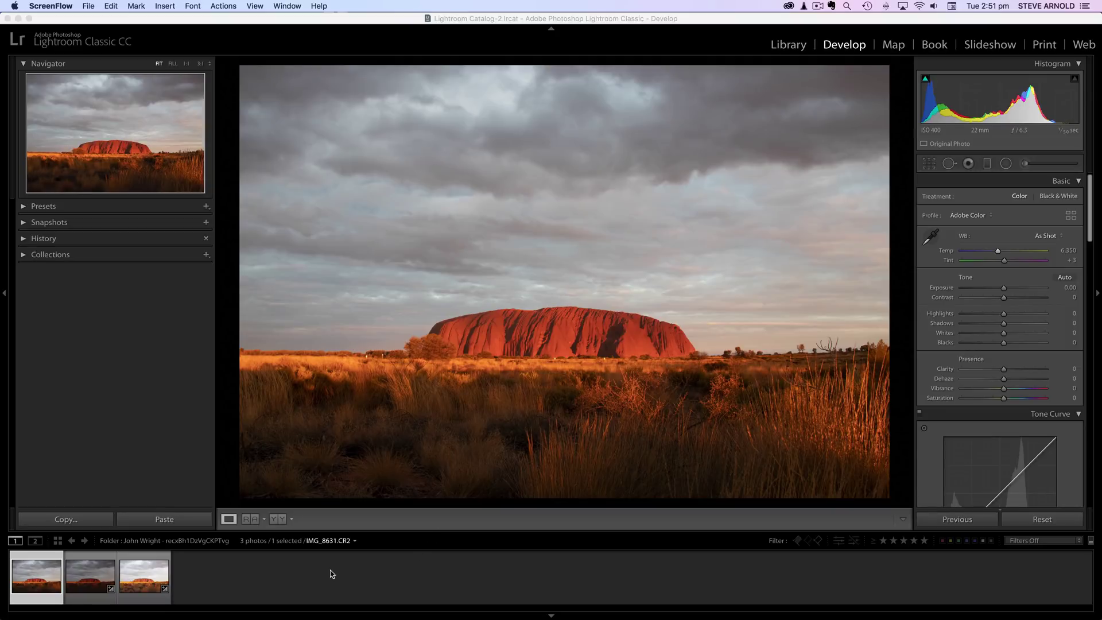
Compare the three bracketed exposures of the rock, ending on the mid exposure IMG_8631.CR2
click(96, 582)
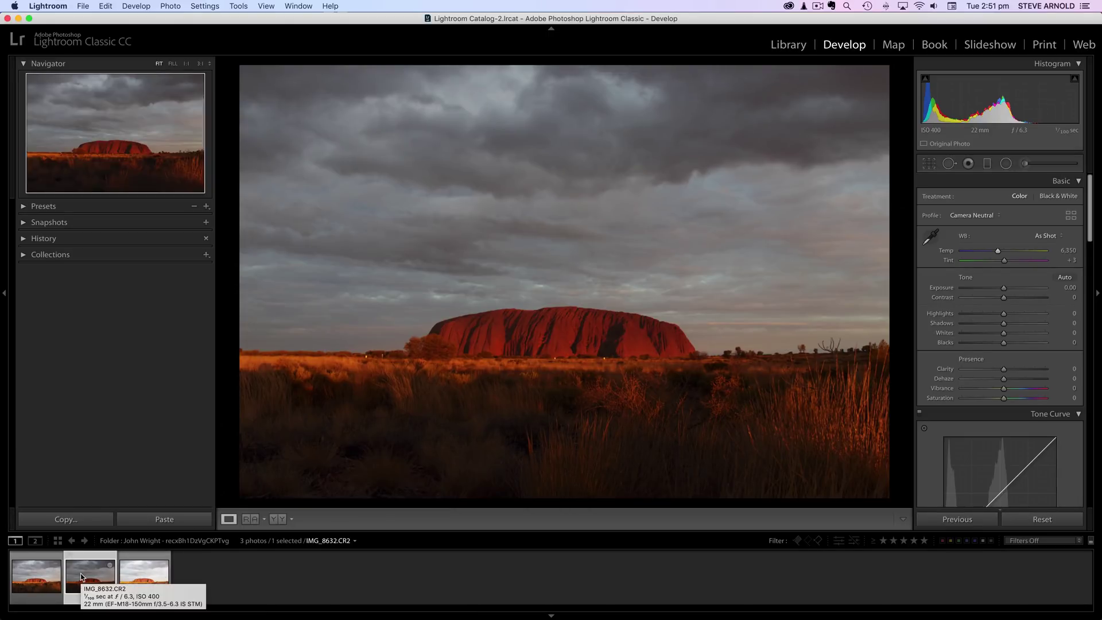
click(146, 575)
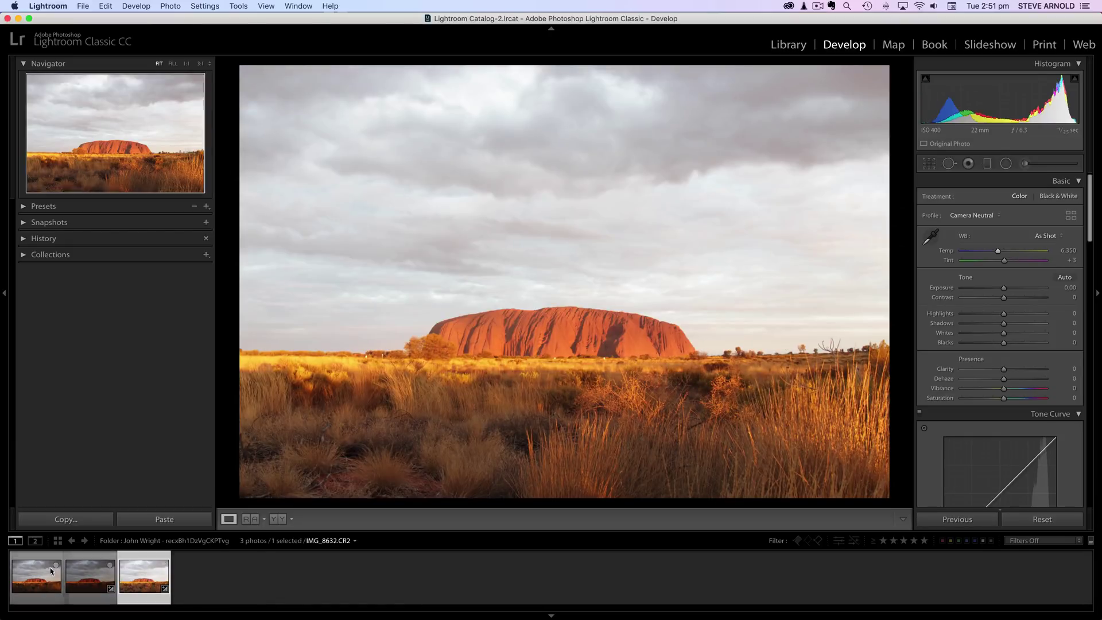
click(34, 578)
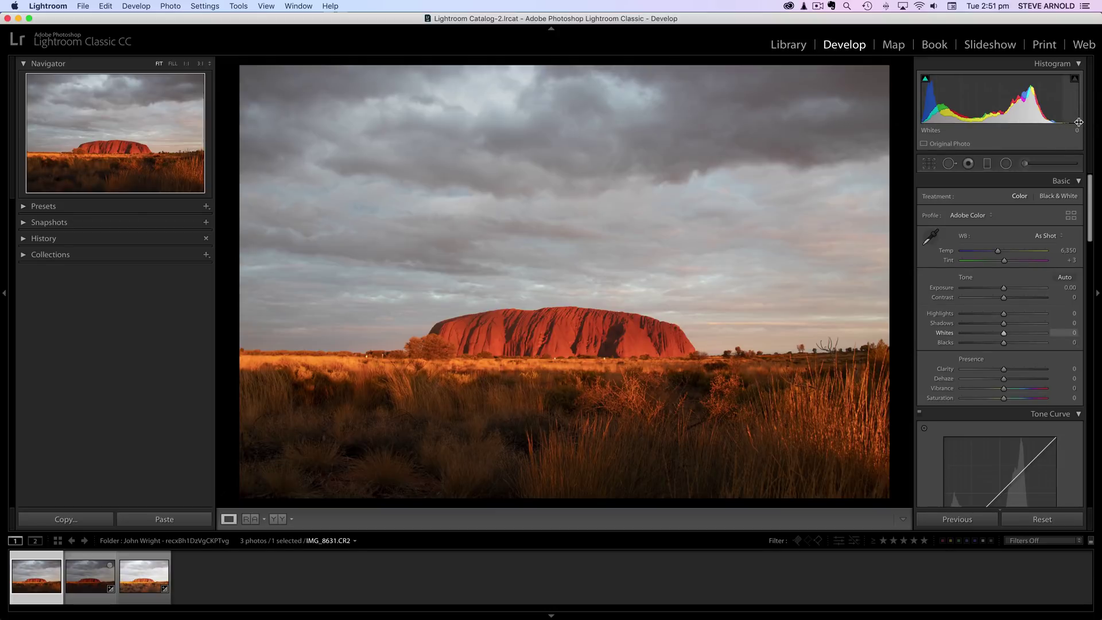
Check the photo's shadow clipping and raise Blacks to +32
mouse_move(926, 83)
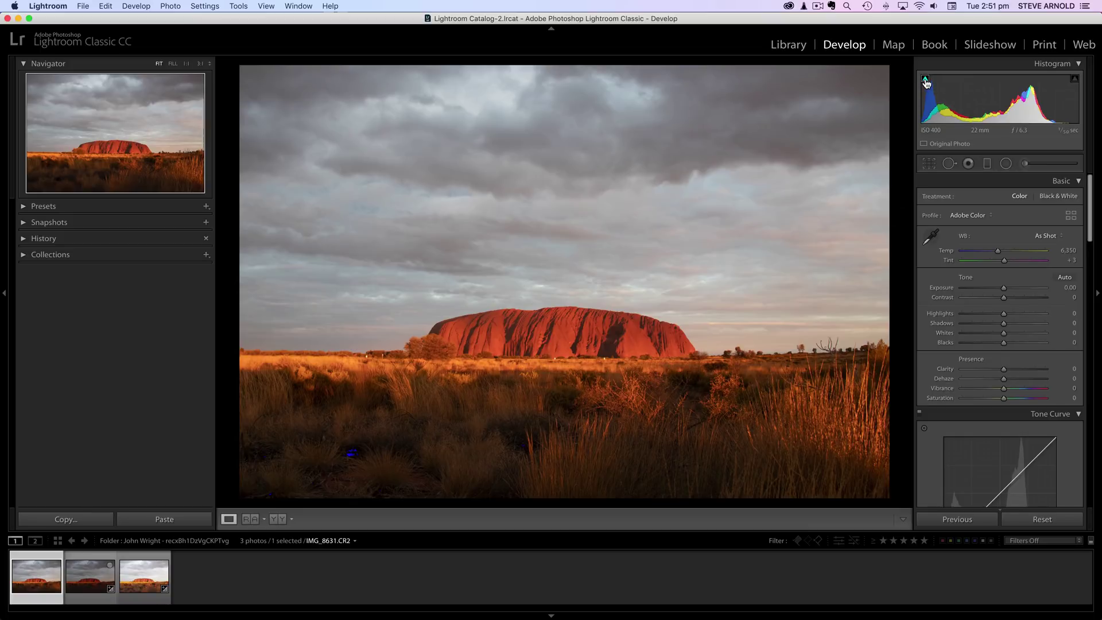
click(925, 81)
drag(1004, 343, 1017, 345)
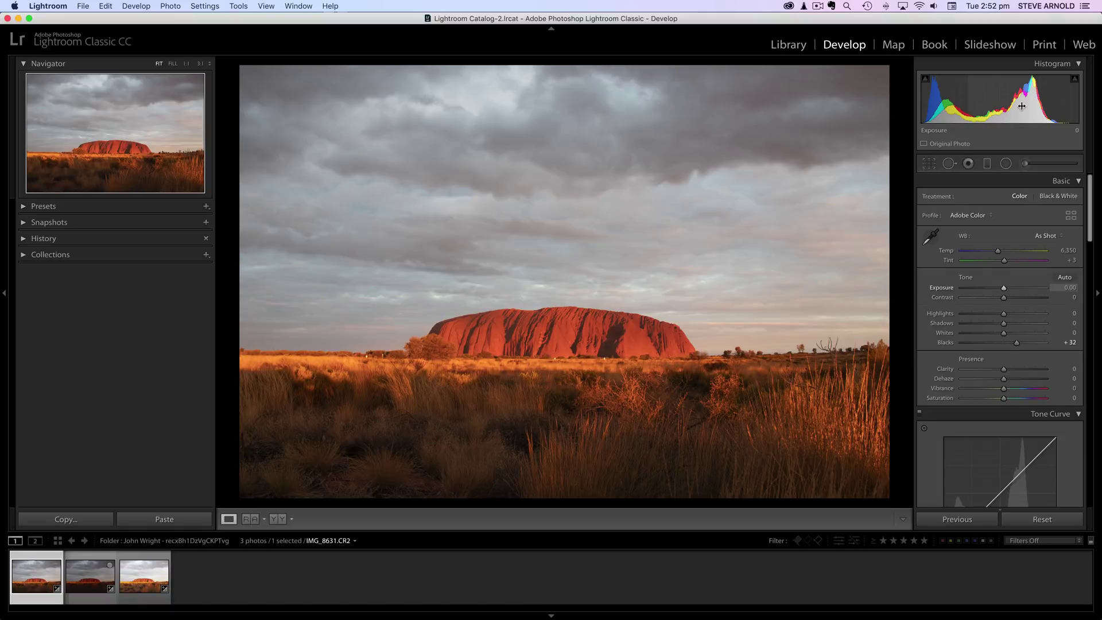
Open IMG_8631.CR2 from Lightroom for editing in Adobe Photoshop CC 2019
right_click(30, 579)
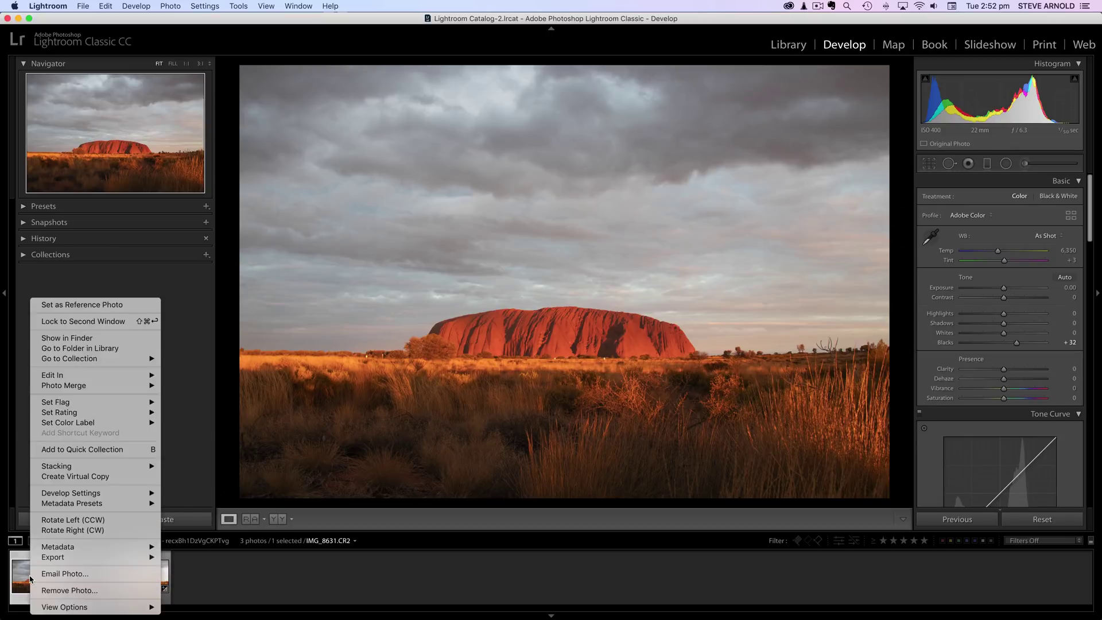
mouse_move(127, 376)
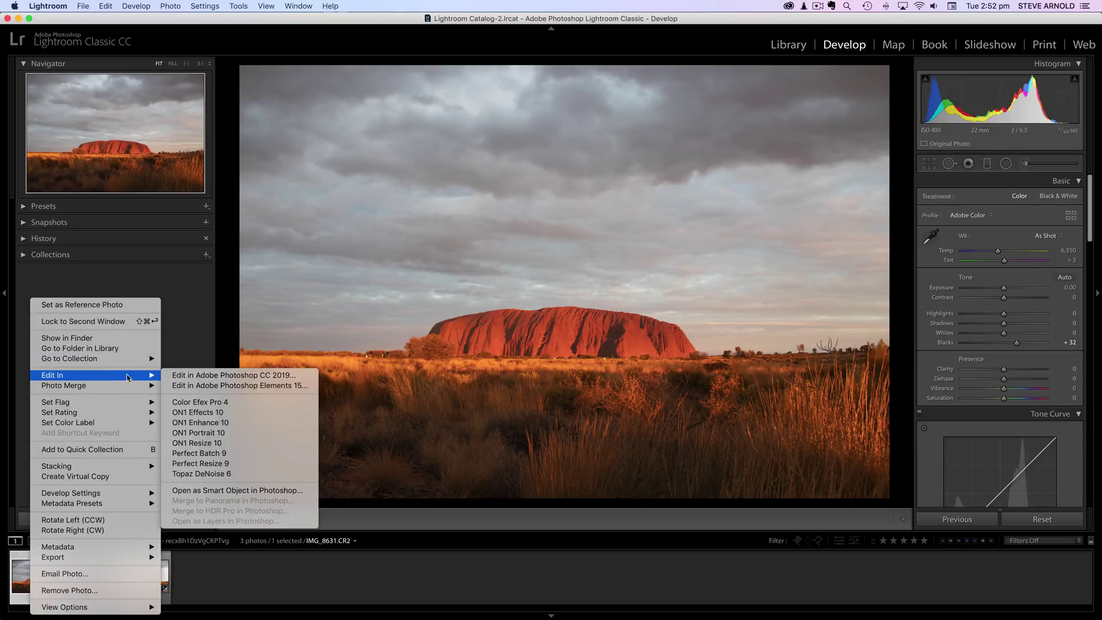
click(262, 376)
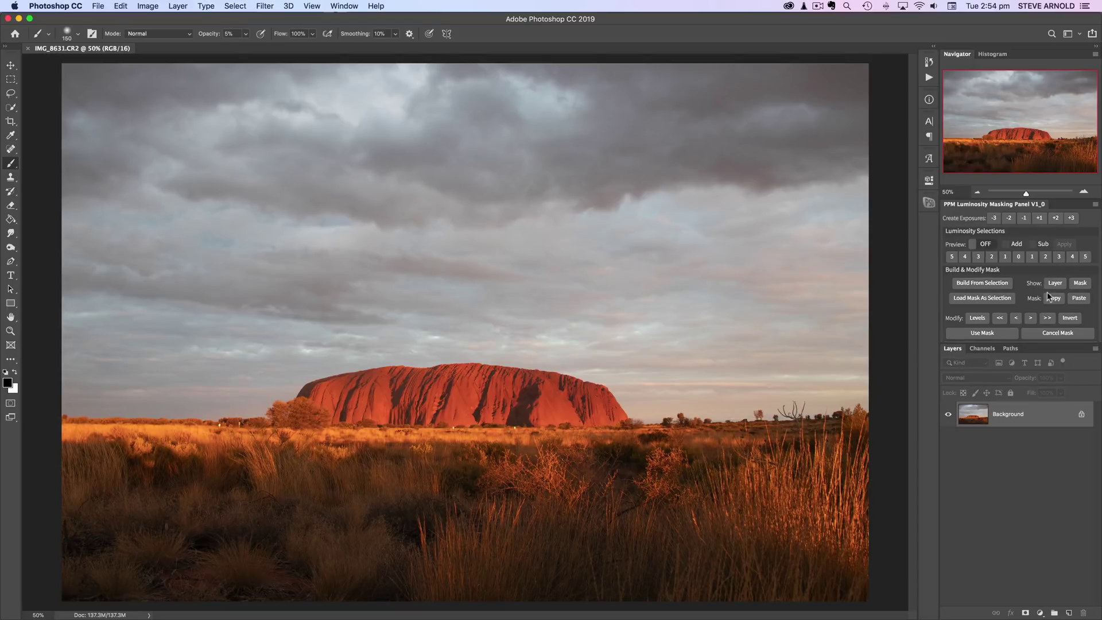
Add the preset Levels 1 contrast adjustment layer above the Background with the luminosity masking extension
scroll(1047, 296, down, 2)
scroll(1070, 276, down, 3)
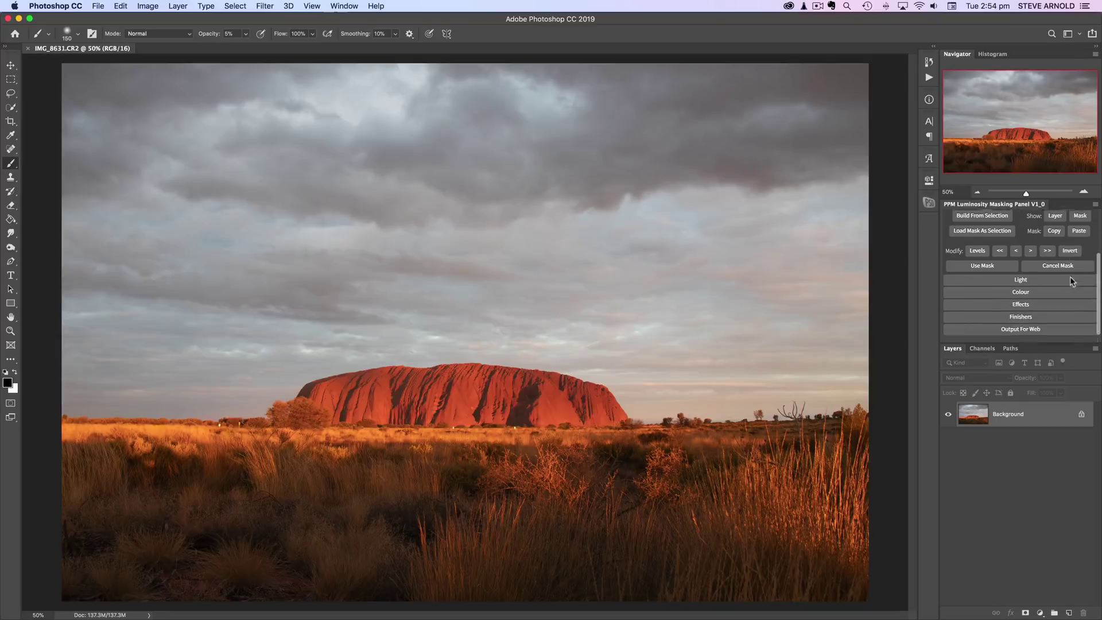
click(1014, 272)
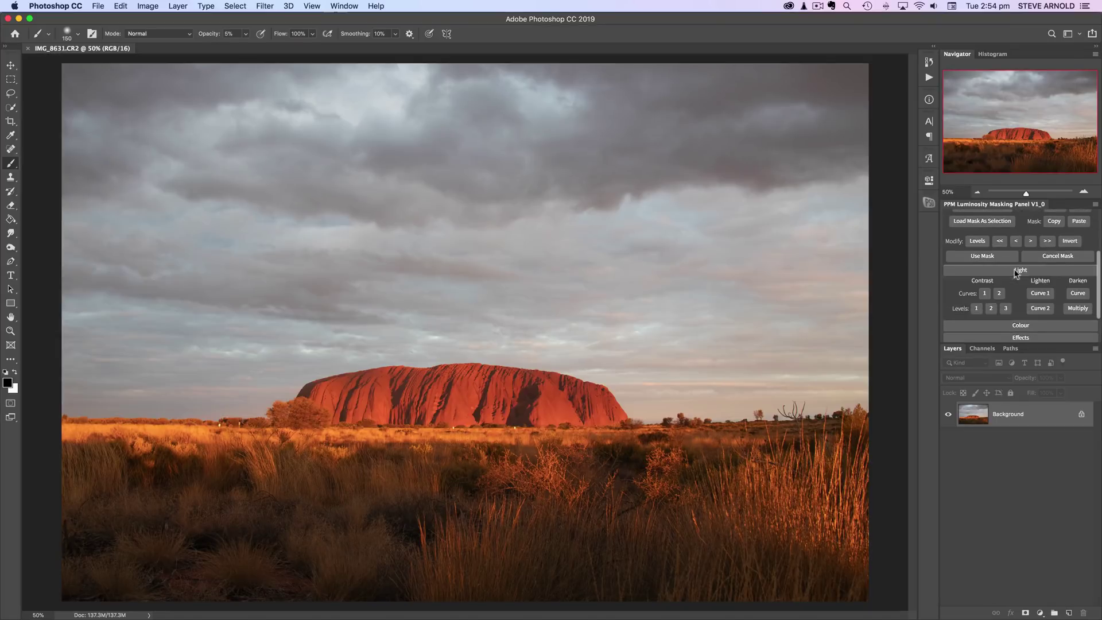
click(976, 308)
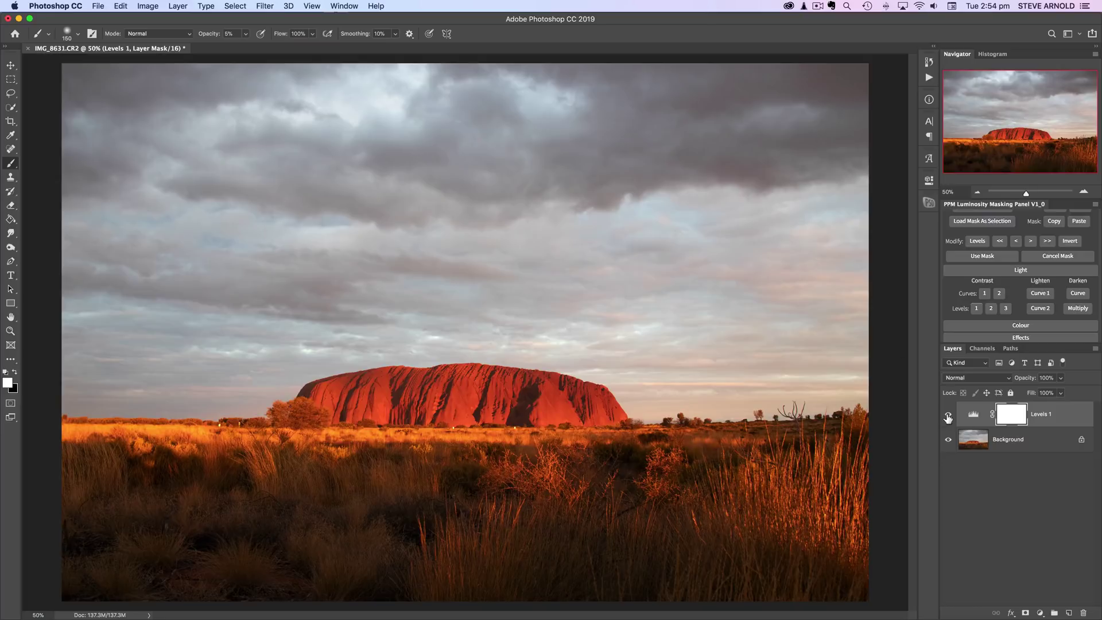
Compare the image with and without the Levels adjustment by toggling the layer's visibility
click(948, 415)
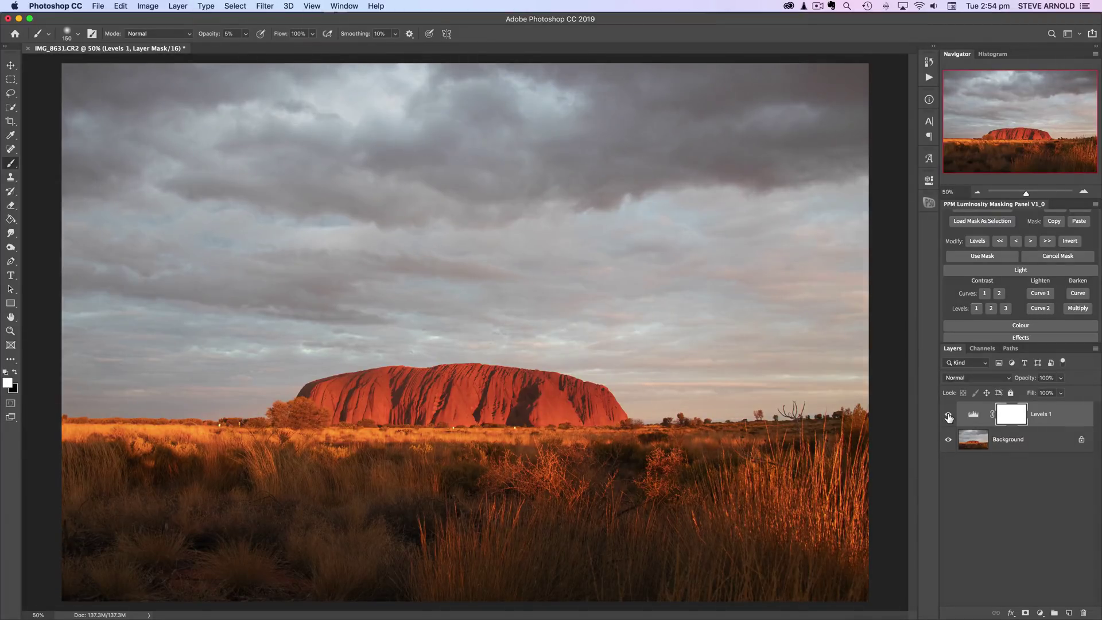
click(948, 415)
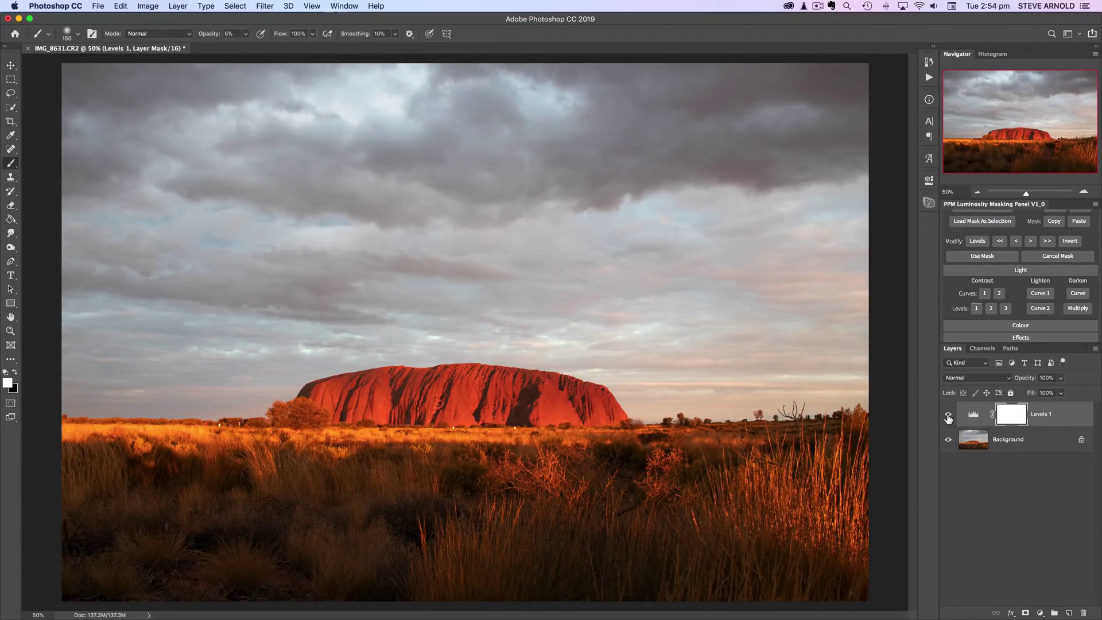
click(948, 415)
click(948, 415)
click(948, 415)
click(948, 415)
Lower the Levels adjustment's white input to 214 and set its midtone input to 0.74
double_click(973, 414)
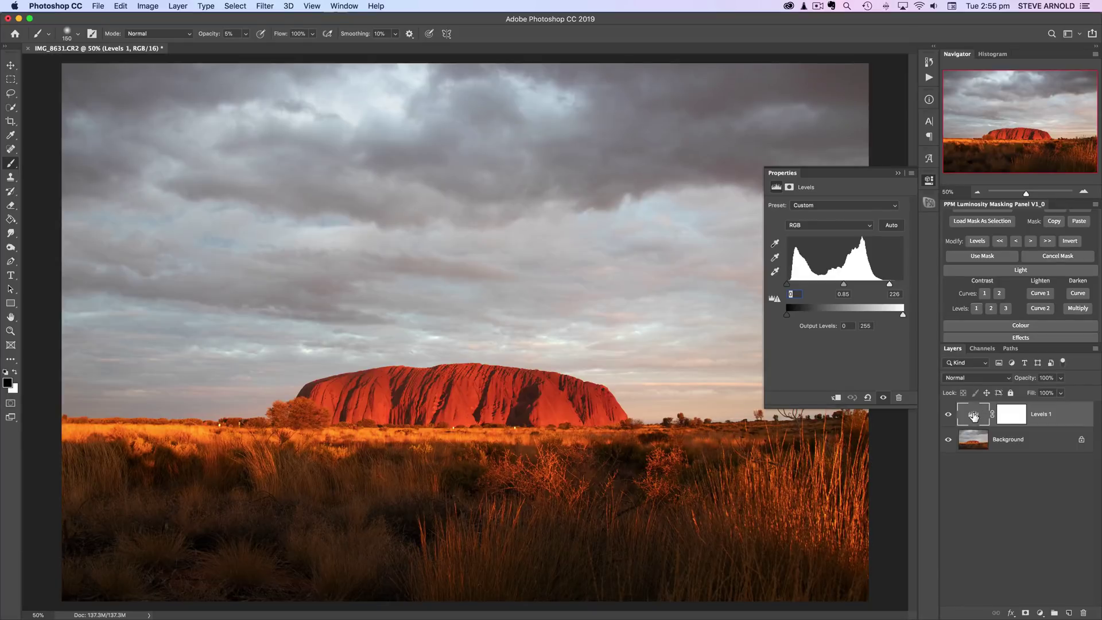
drag(888, 285, 886, 286)
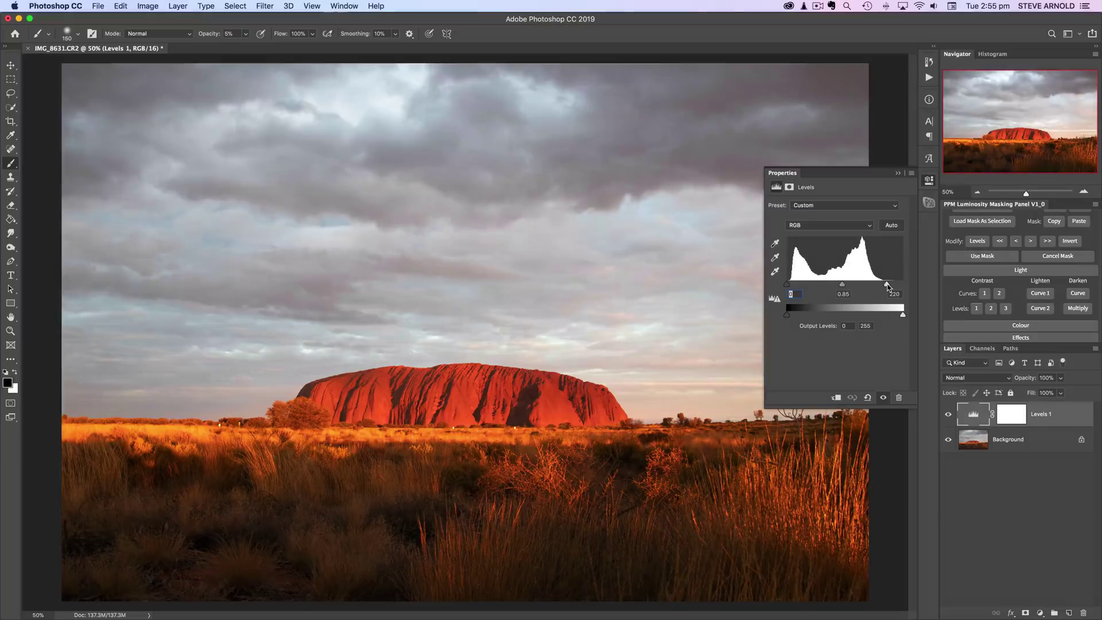
drag(887, 286, 884, 285)
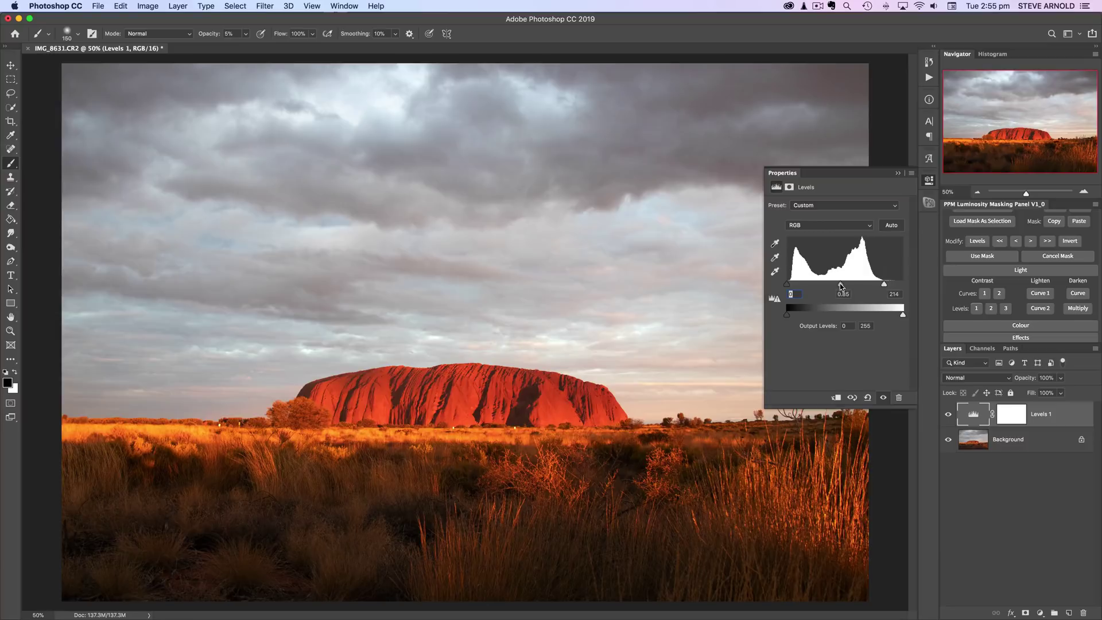
drag(840, 284, 845, 286)
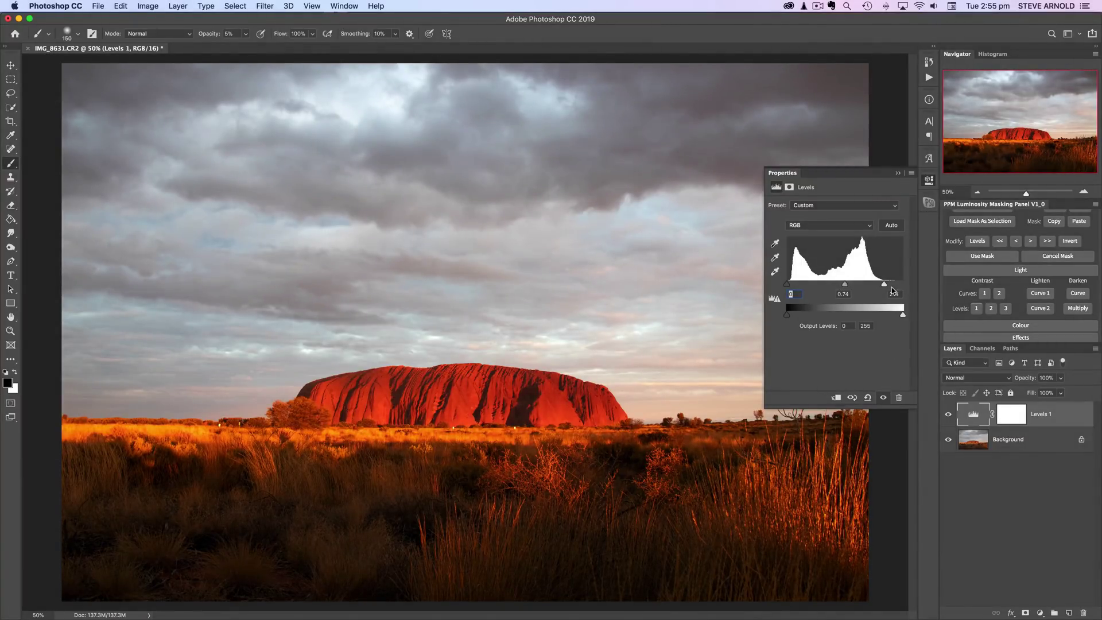
Set the Levels adjustment's white input to 200 while previewing the highlight clipping
drag(884, 284, 877, 287)
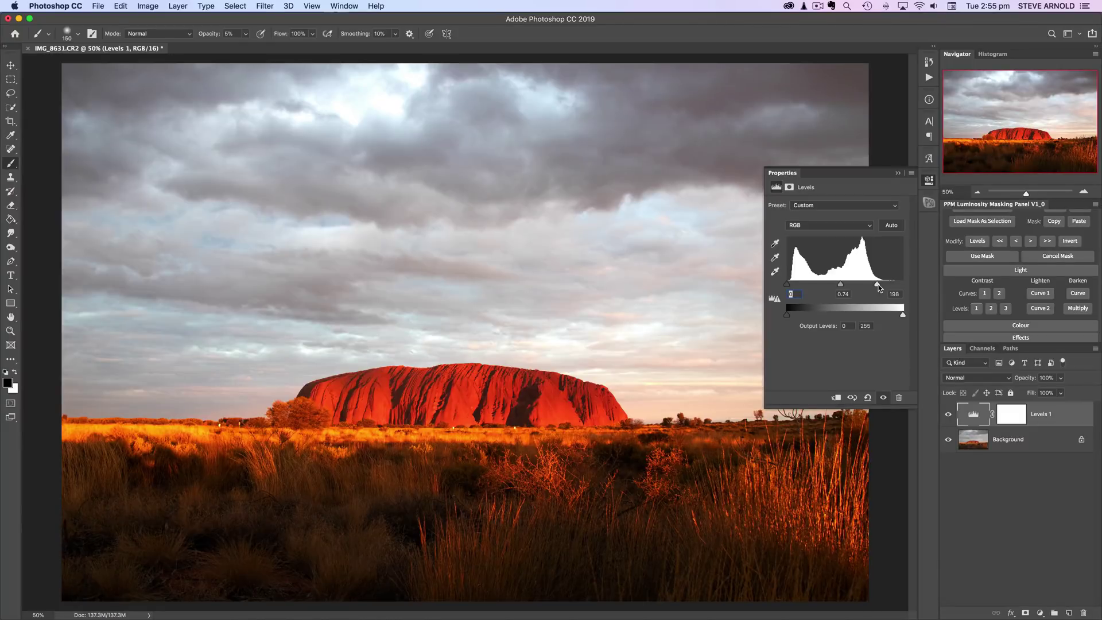
drag(879, 286, 880, 289)
drag(879, 288, 878, 288)
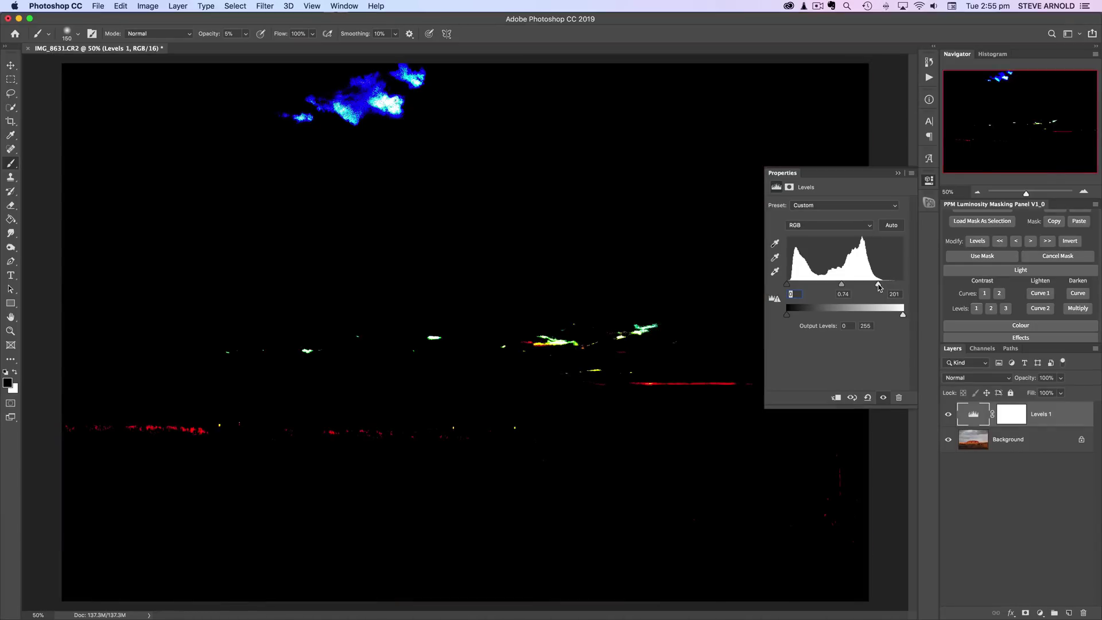
drag(879, 288, 877, 287)
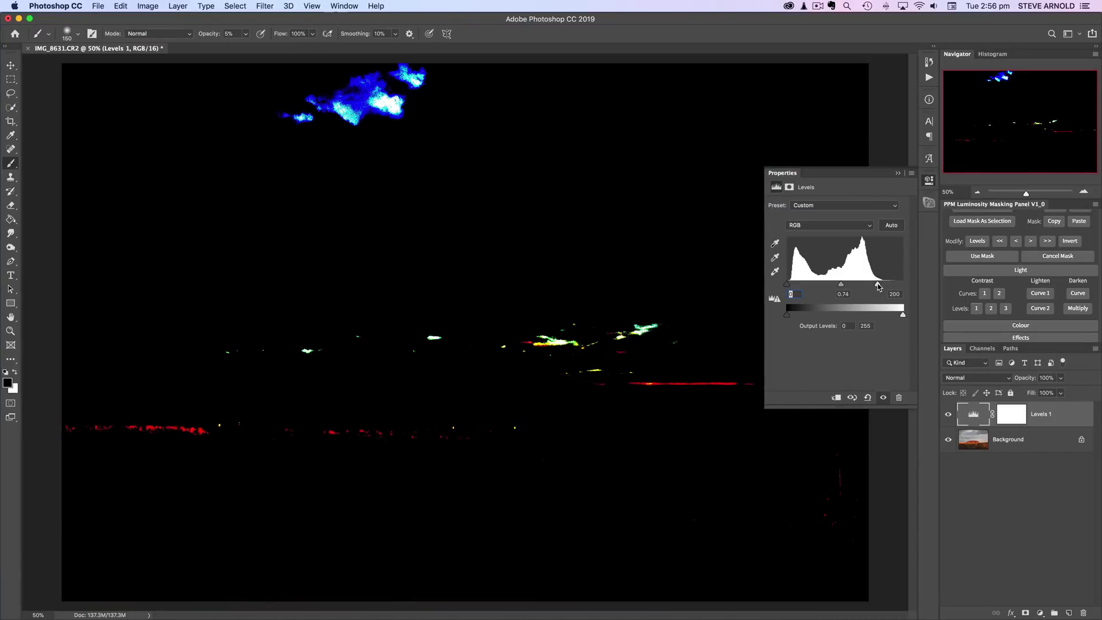
drag(878, 287, 878, 287)
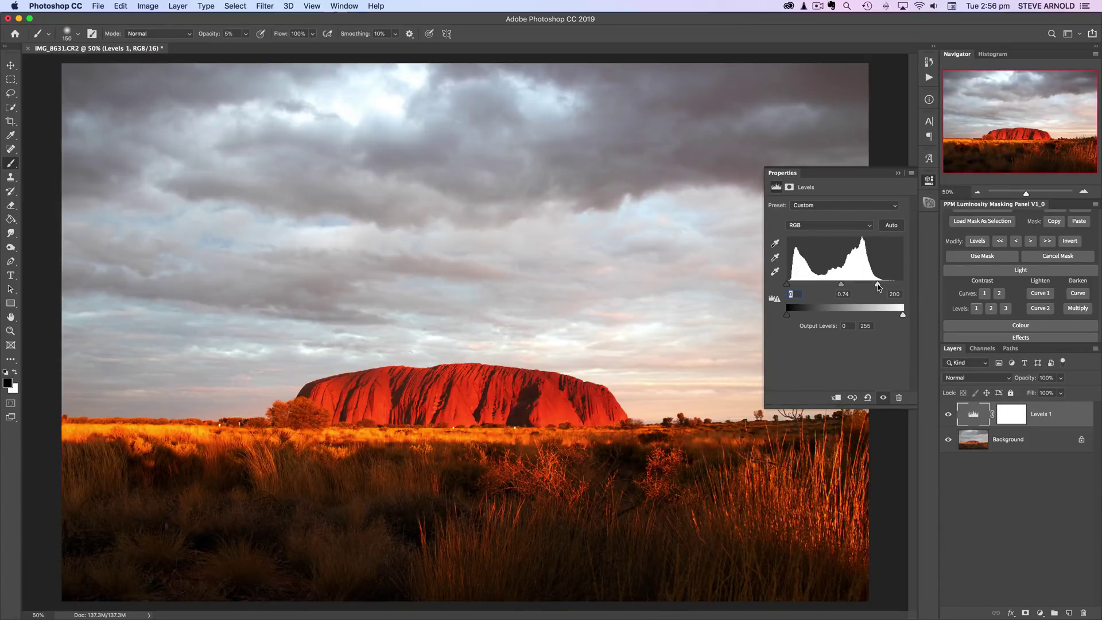
alt+drag(878, 287, 878, 287)
Compare the image with and without the strengthened Levels layer and close the adjustment's properties
click(947, 415)
click(947, 415)
click(947, 415)
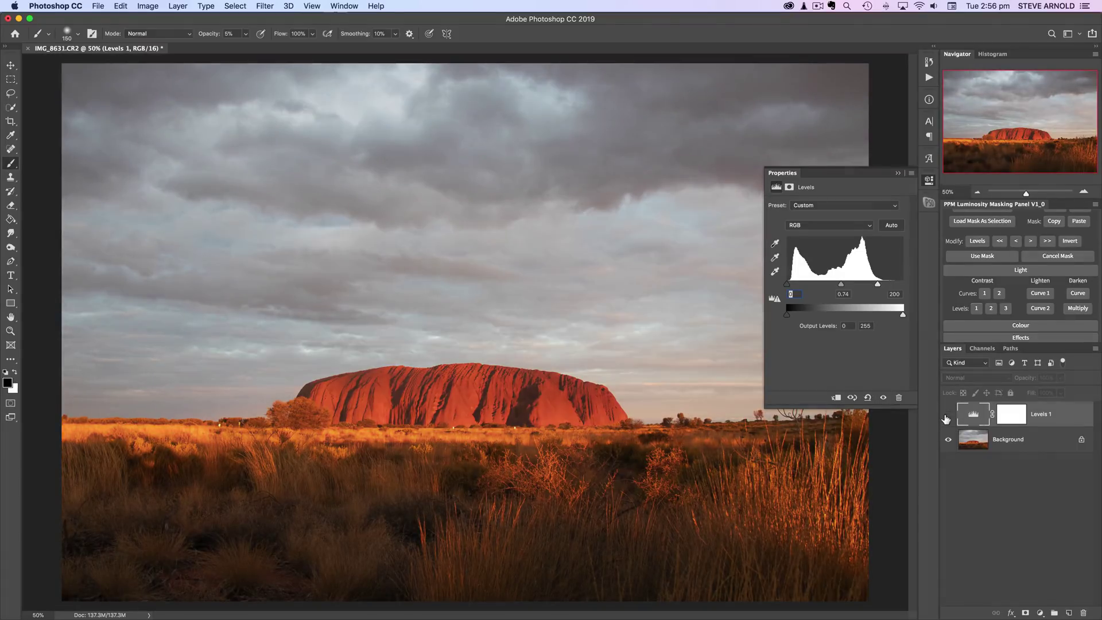
click(930, 182)
click(948, 414)
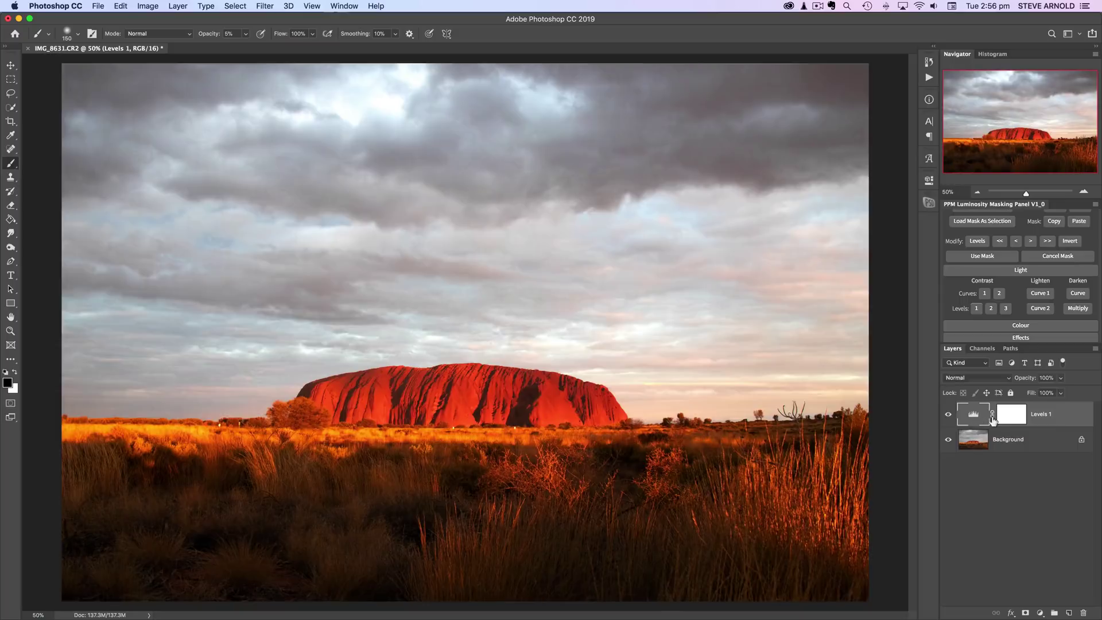
Invert the Levels 1 layer mask to black to hide the contrast effect
click(1010, 418)
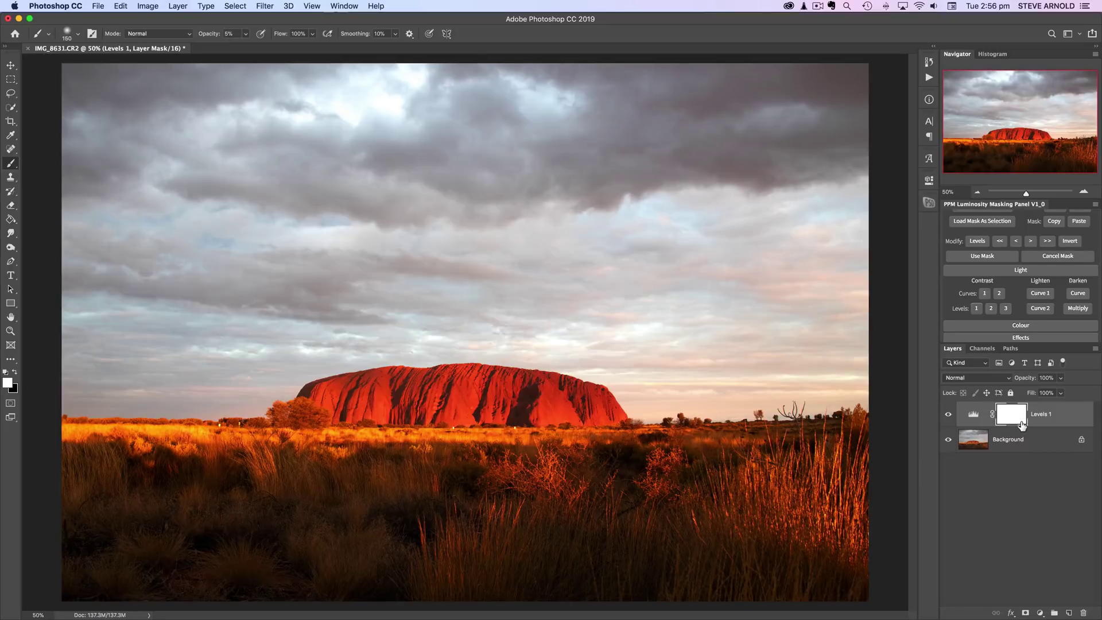
click(948, 414)
click(947, 414)
key(super+i)
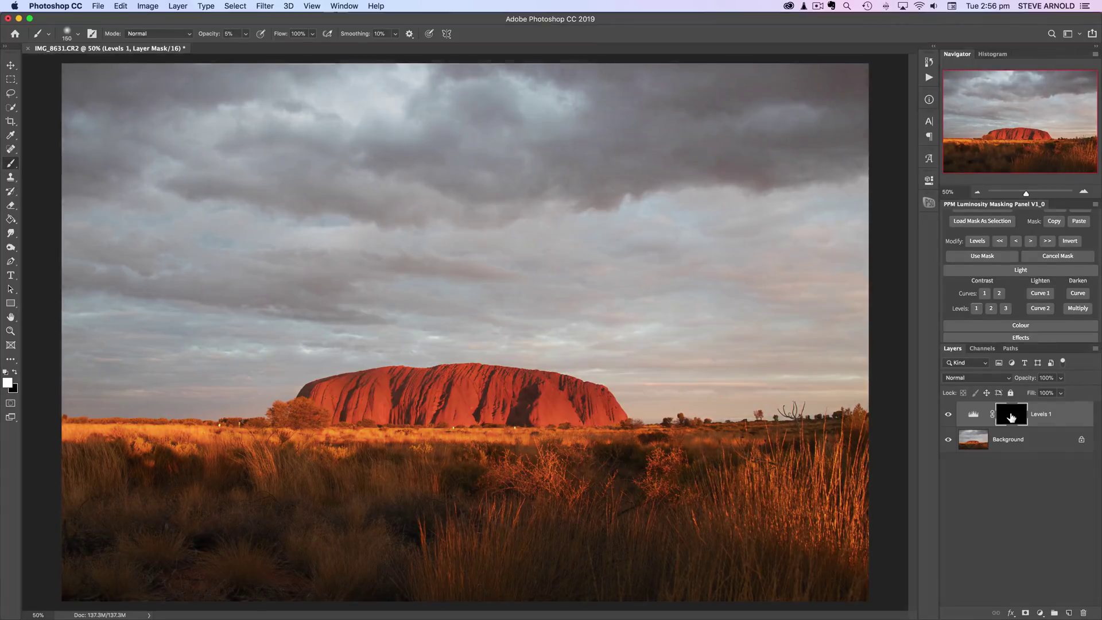
Paint white across the red rock on the Levels 1 mask with a 600 px brush at 48% opacity
key(bracketright)
key(bracketright)
key(bracketright)
key(bracketright)
key(bracketright)
key(bracketright)
key(bracketright)
mouse_move(209, 39)
mouse_down()
mouse_move(256, 42)
mouse_move(229, 47)
mouse_up()
mouse_move(329, 418)
mouse_down()
mouse_move(482, 410)
mouse_move(597, 418)
mouse_up()
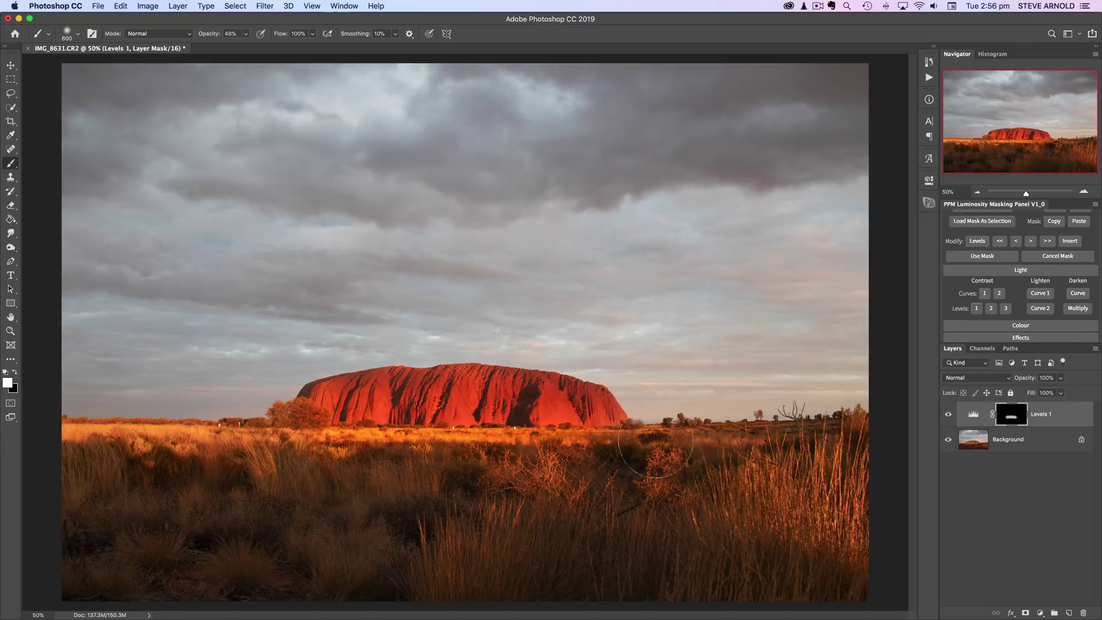
Enlarge the brush and paint the contrast effect into the grass foreground below the rock
key(])
drag(685, 455, 680, 459)
key(])
key(])
key(])
mouse_move(233, 495)
mouse_down()
mouse_move(459, 527)
mouse_move(826, 471)
mouse_move(652, 510)
mouse_move(404, 538)
mouse_move(300, 491)
mouse_move(369, 430)
mouse_move(361, 422)
mouse_up()
Touch up the Levels 1 mask around the rock and grass using brush sizes of 300 and 500 px
key([)
key([)
key([)
key([)
key([)
key([)
key([)
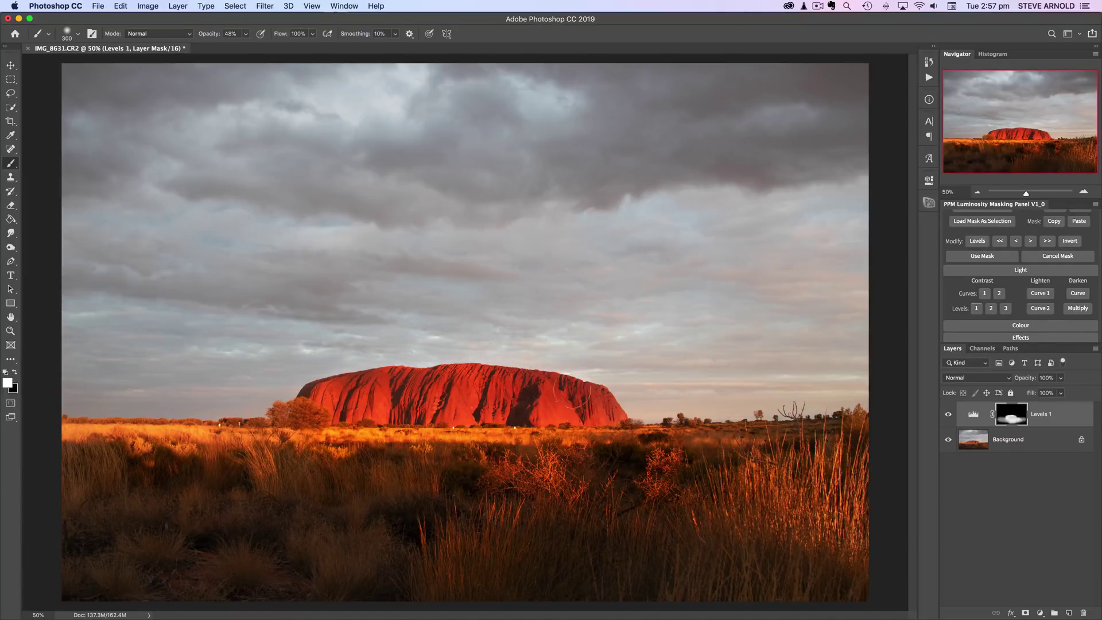
key(])
key(])
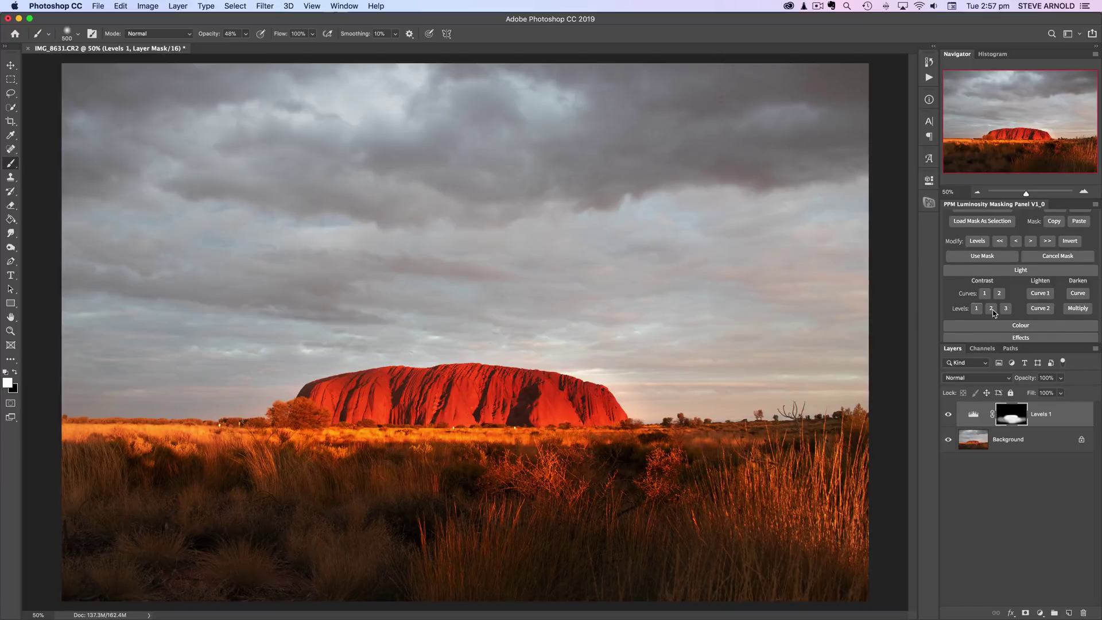
Select the whole sky down to the rock and horizon with the Quick Selection tool, and make black the foreground colour
scroll(1059, 255, up, 2)
scroll(1059, 256, up, 2)
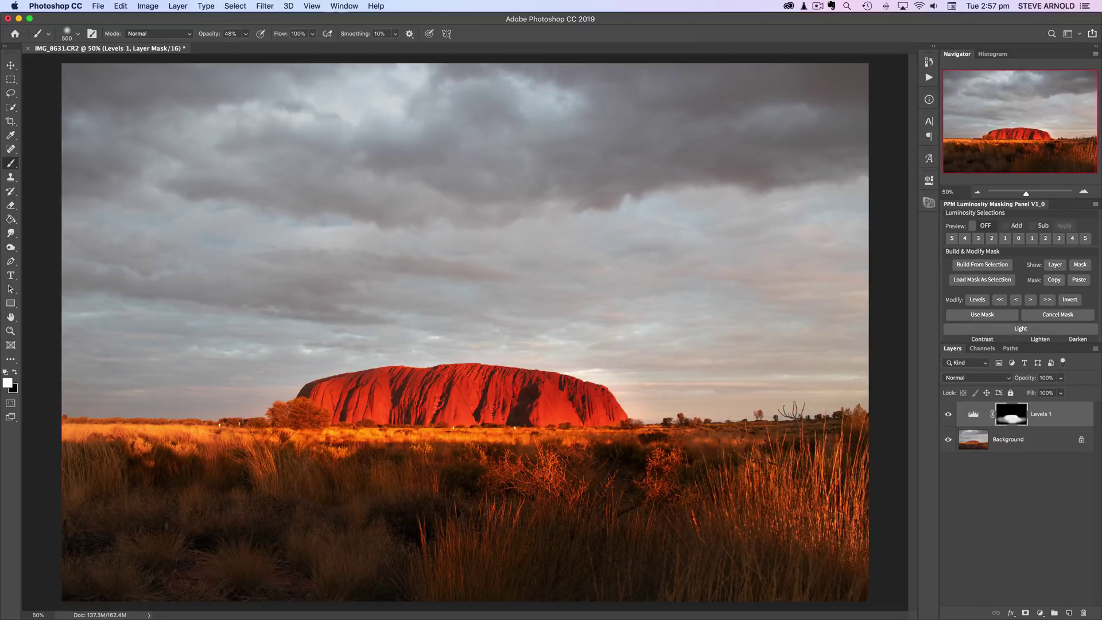
click(11, 108)
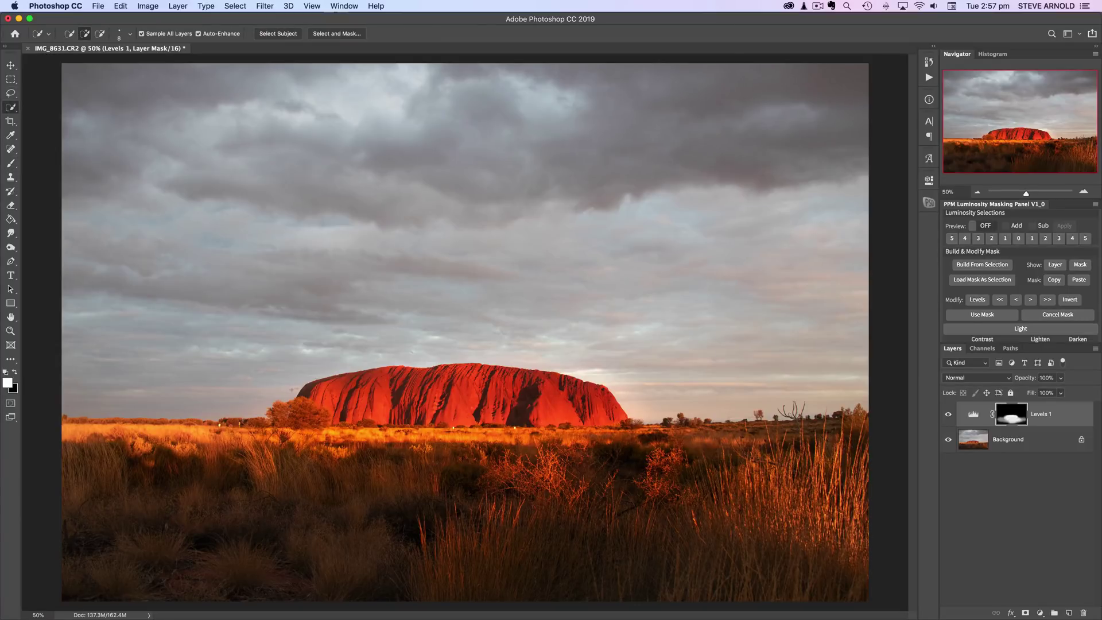
mouse_move(312, 376)
mouse_down()
mouse_move(505, 360)
mouse_move(633, 394)
mouse_up()
key(super+equal)
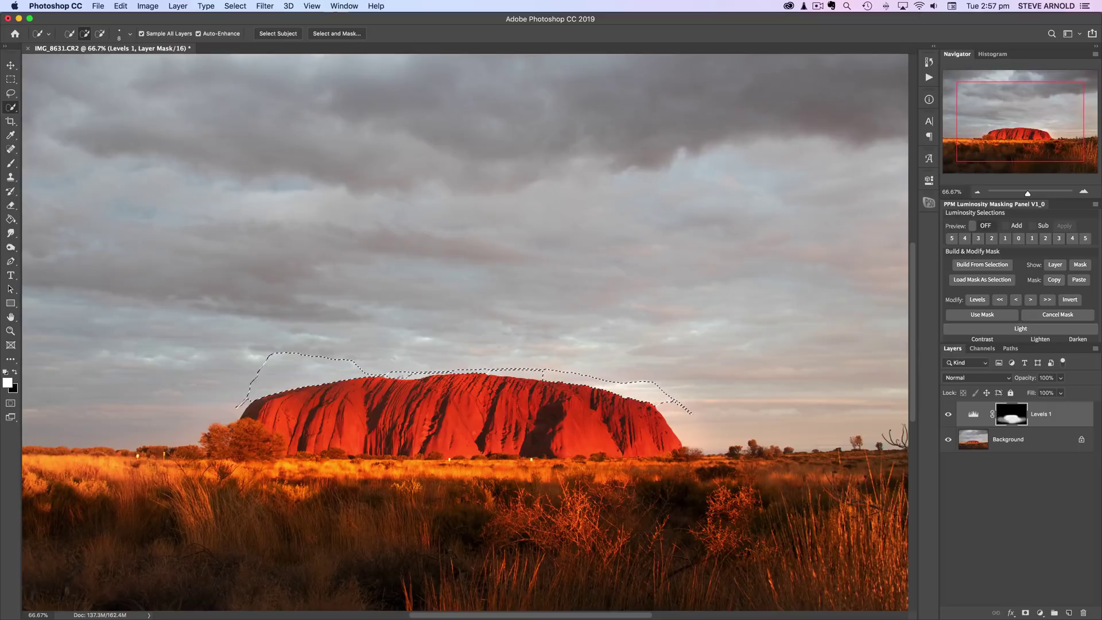
drag(378, 370, 434, 364)
drag(542, 374, 545, 367)
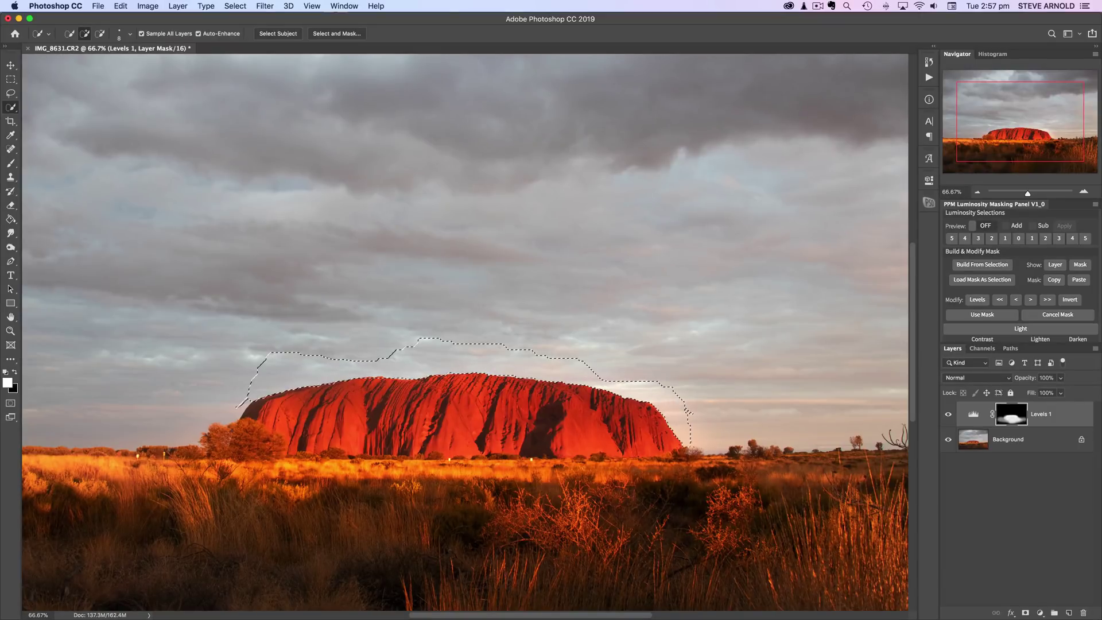
mouse_move(689, 395)
mouse_down()
mouse_move(717, 402)
mouse_move(522, 319)
mouse_move(356, 313)
mouse_move(235, 380)
mouse_up()
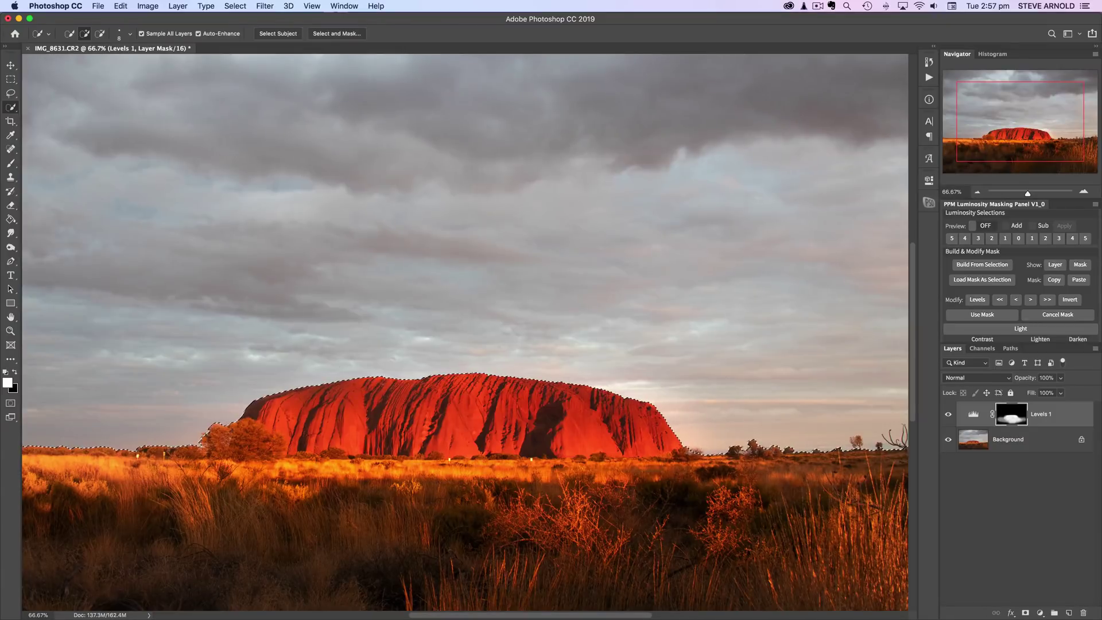
key(super+minus)
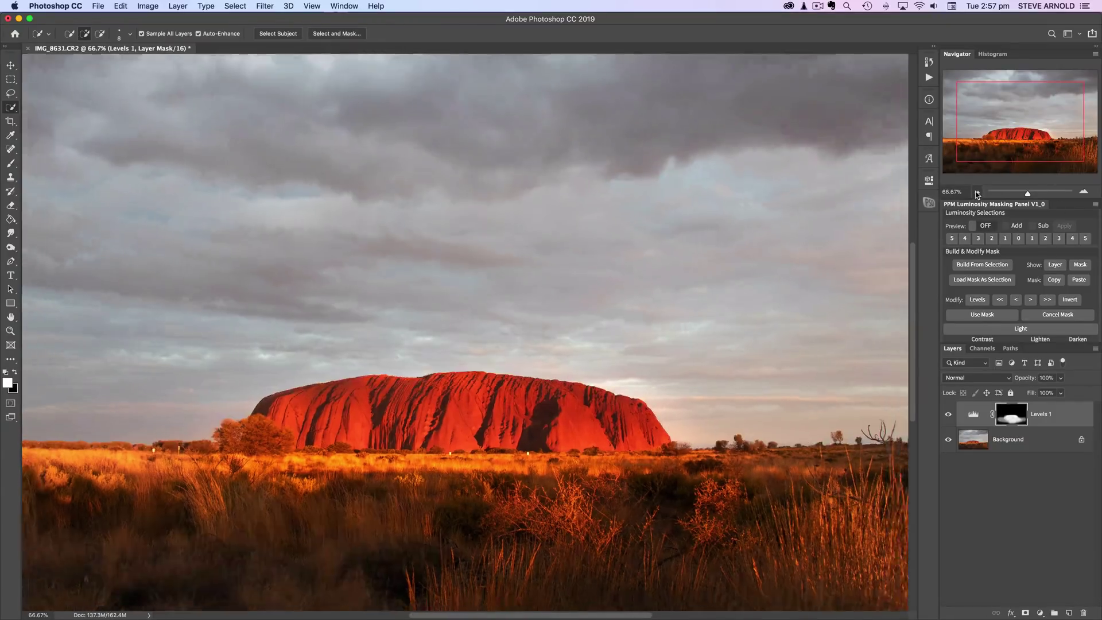
key(x)
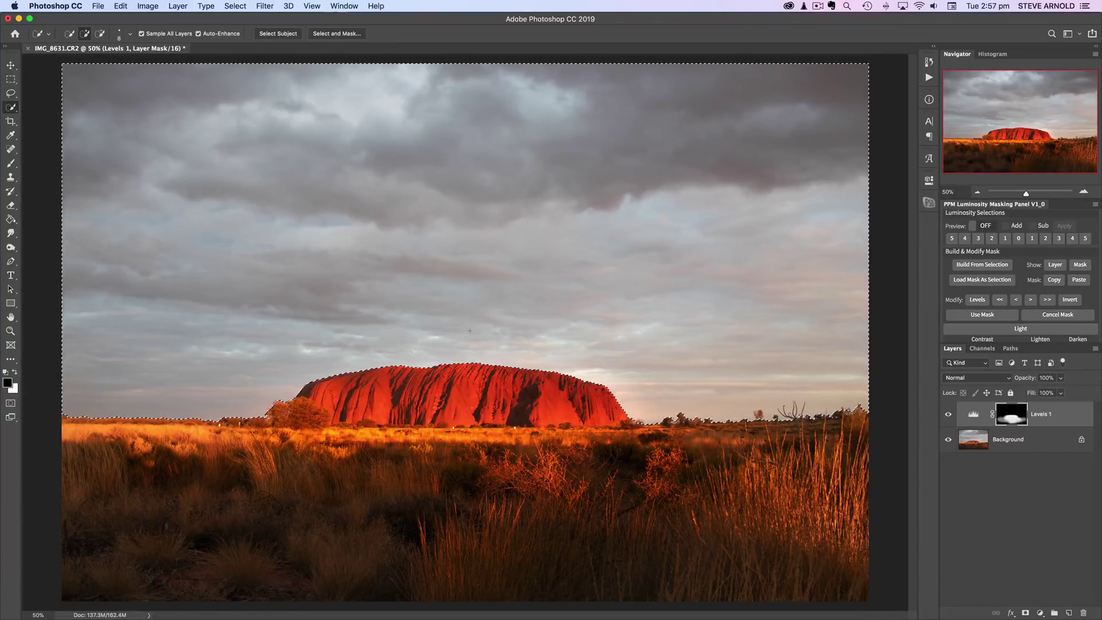
Paint black inside the sky selection on the Levels 1 mask with a 400 px brush at 48% opacity, and deselect
key(b)
key(bracketright)
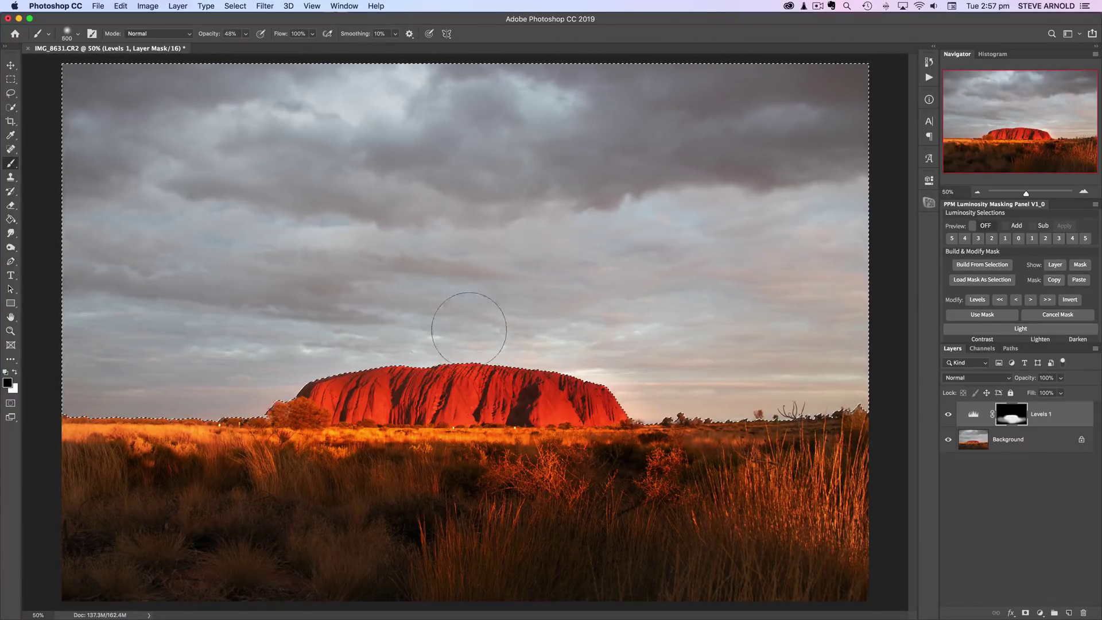
key(bracketleft)
key(bracketleft)
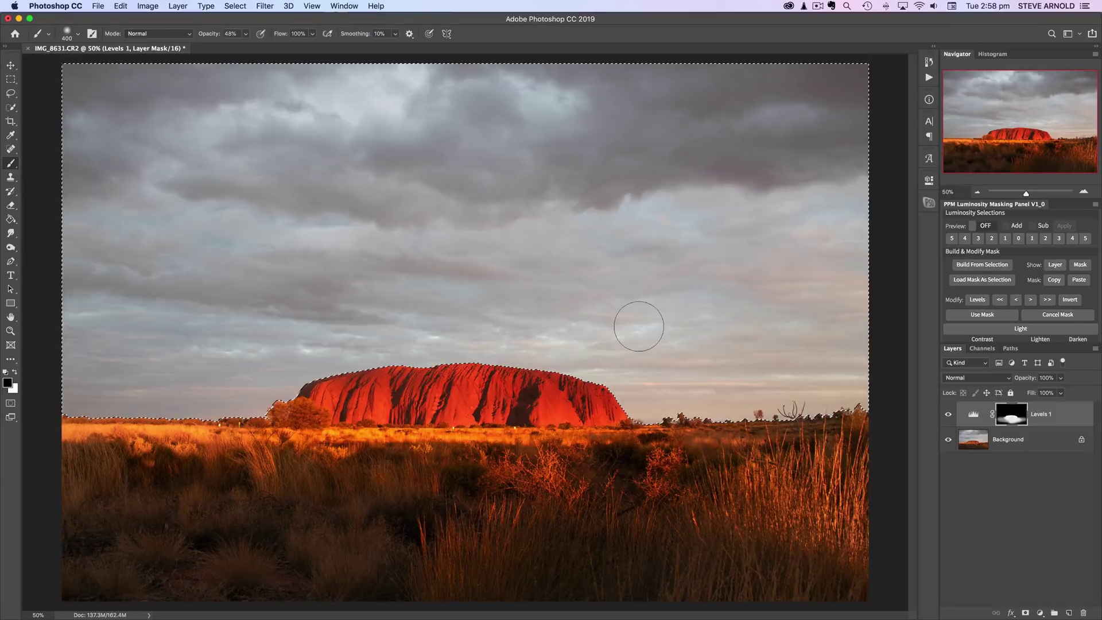
key(super+d)
Compare the photo with and without the Levels 1 layer to check the contrast on the rock and grass
click(947, 415)
click(947, 415)
click(948, 415)
click(947, 415)
click(947, 415)
click(947, 415)
click(947, 414)
click(948, 415)
click(948, 414)
click(947, 414)
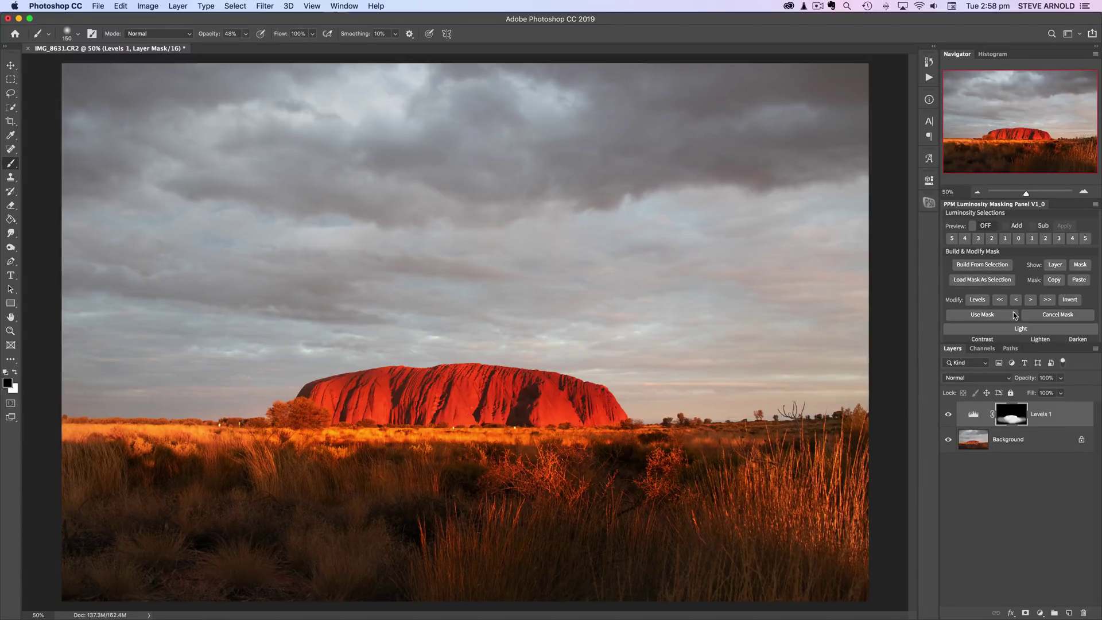
Load the lights 3 luminosity mask as a selection, paint black through it on the Levels 1 mask with a 500 px brush, and deselect
scroll(1014, 312, up, 2)
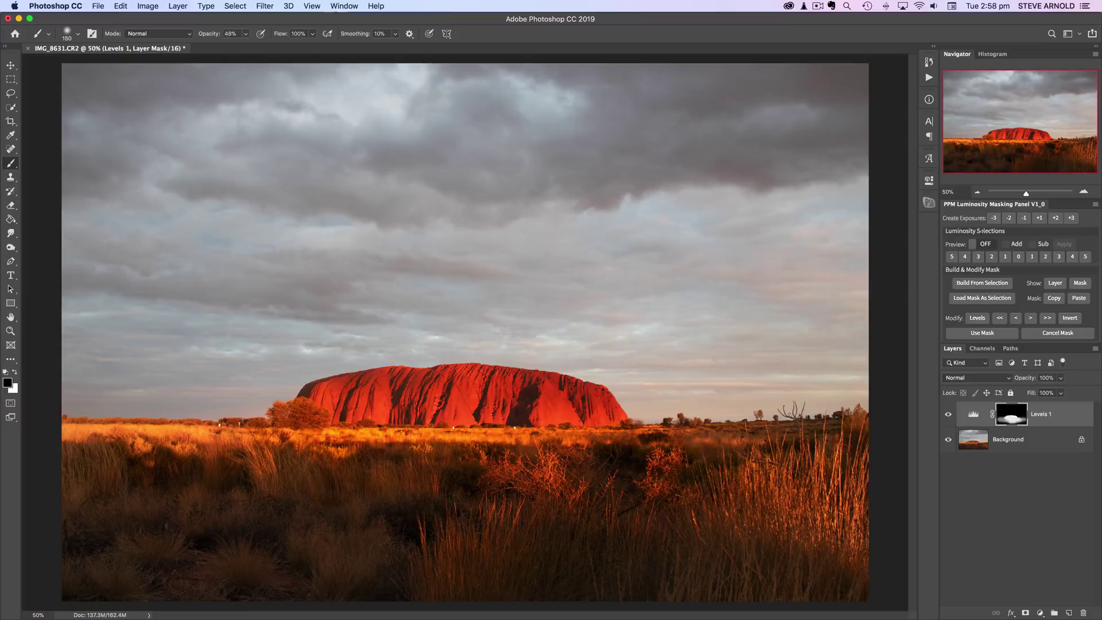
click(987, 245)
click(1059, 257)
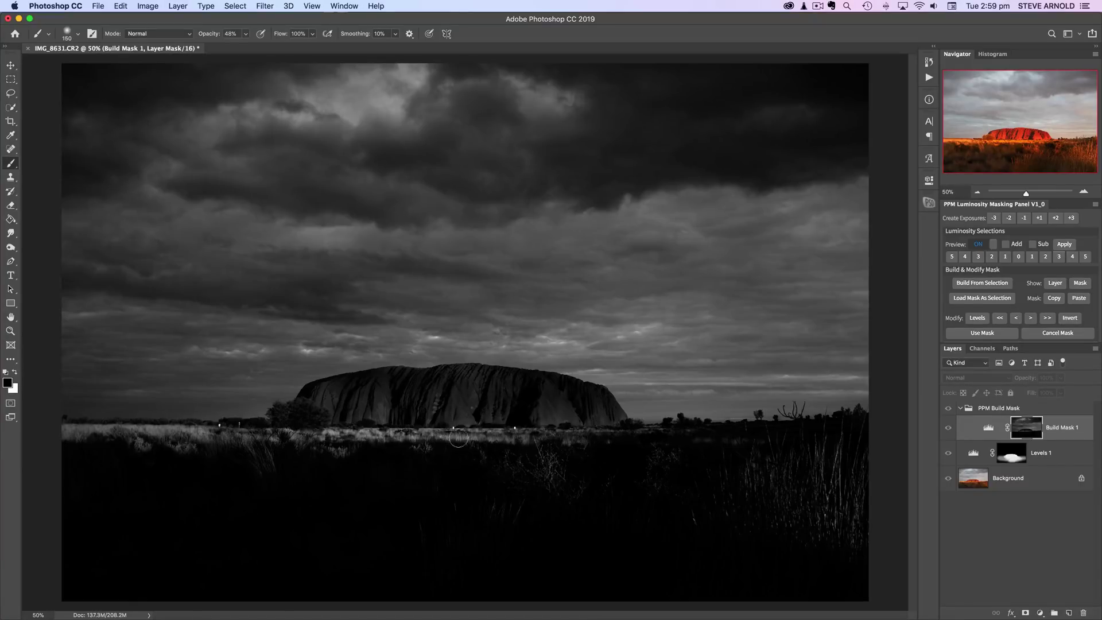
click(976, 335)
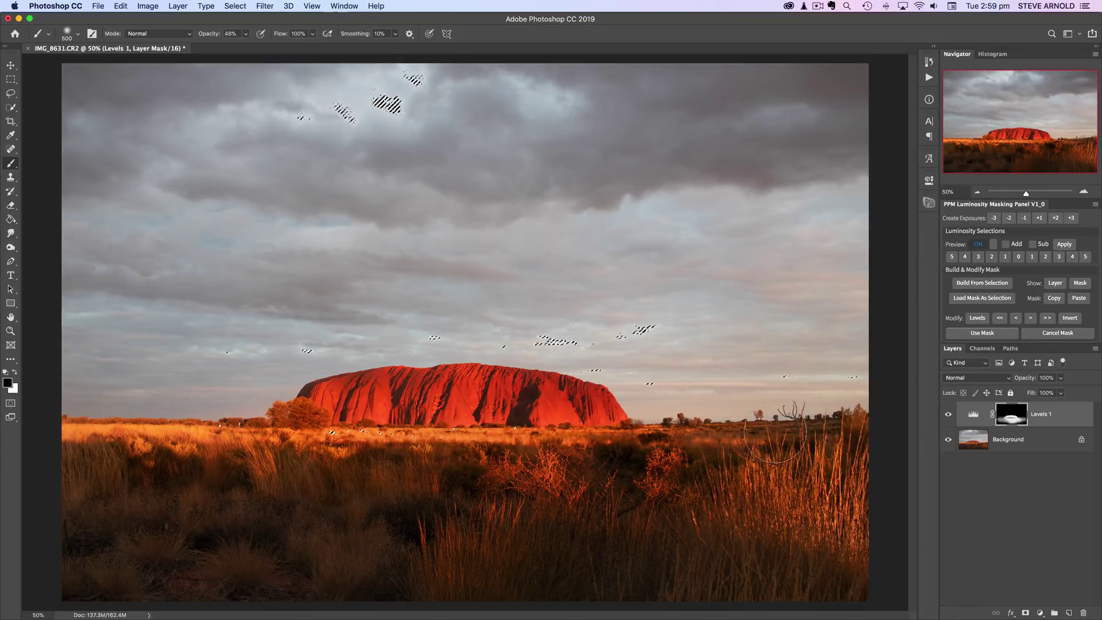
key(super+d)
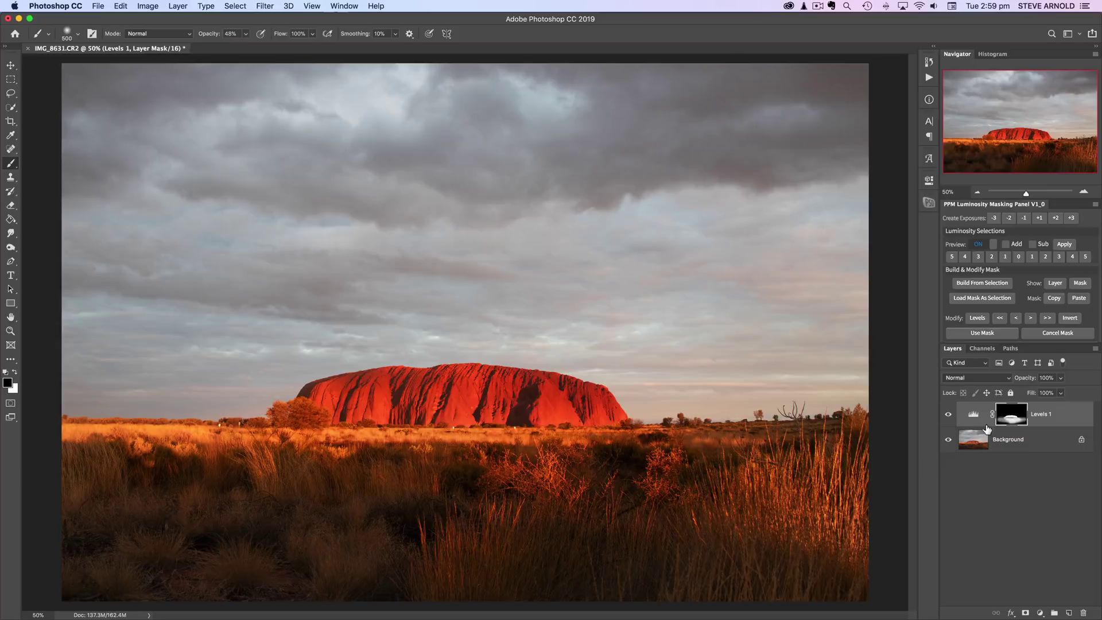
Examine how the bright grass looks with the Levels 1 layer shown and hidden
click(948, 414)
click(948, 414)
click(948, 414)
click(947, 414)
click(948, 413)
click(948, 413)
click(948, 414)
click(948, 414)
click(948, 414)
click(948, 414)
Compare the whole photo at 25% zoom with and without the Levels 1 layer, and return to 50%
click(976, 192)
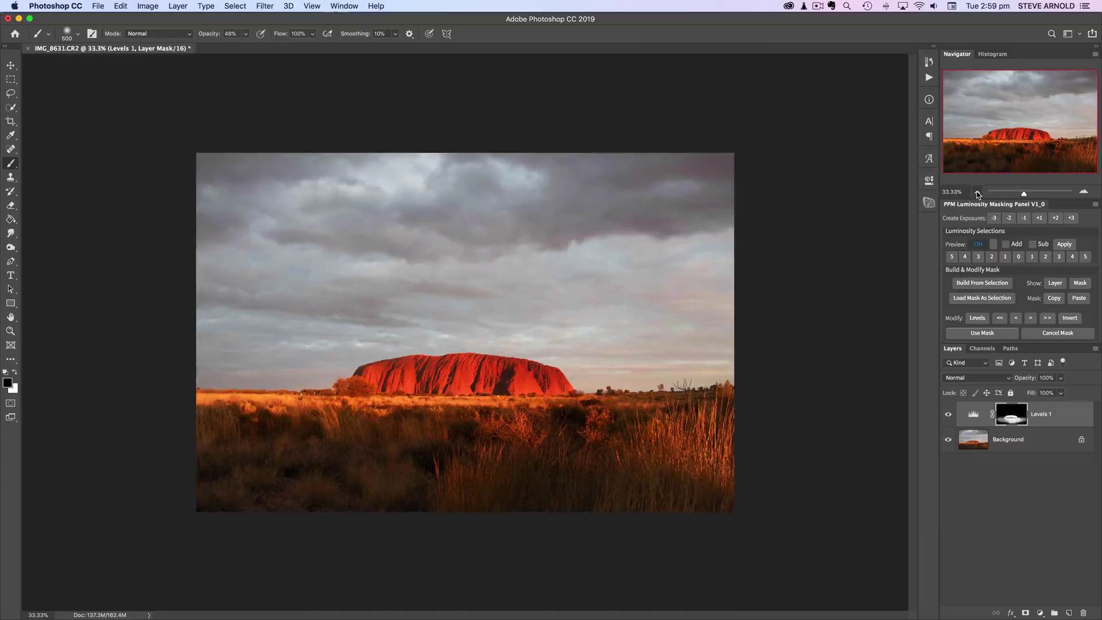
click(976, 192)
click(948, 415)
click(948, 416)
click(948, 417)
click(948, 416)
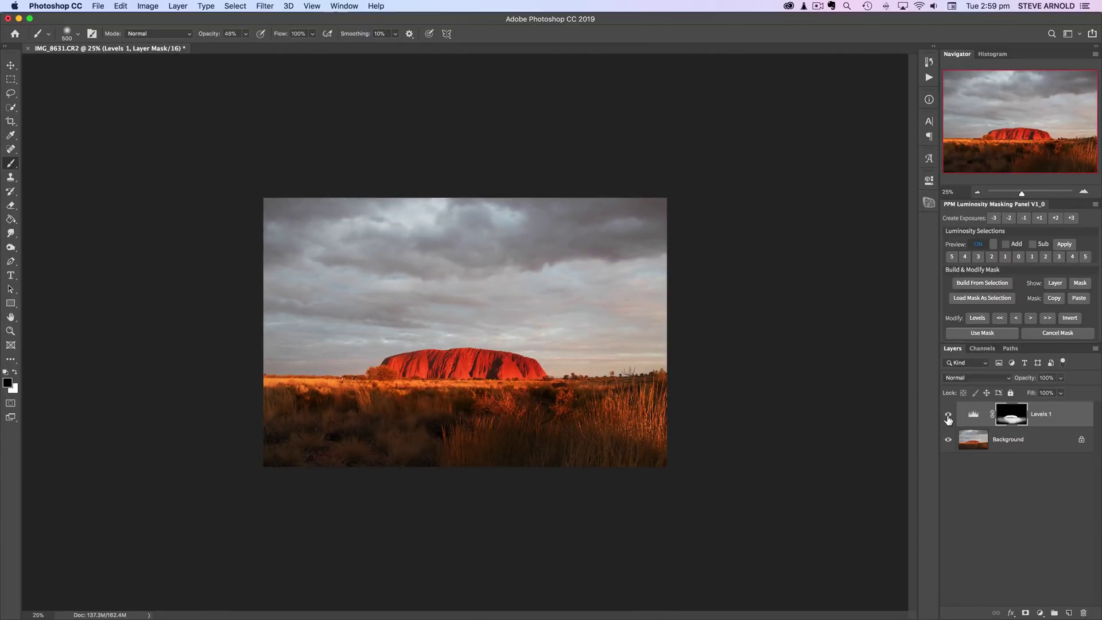
click(1084, 192)
click(1085, 191)
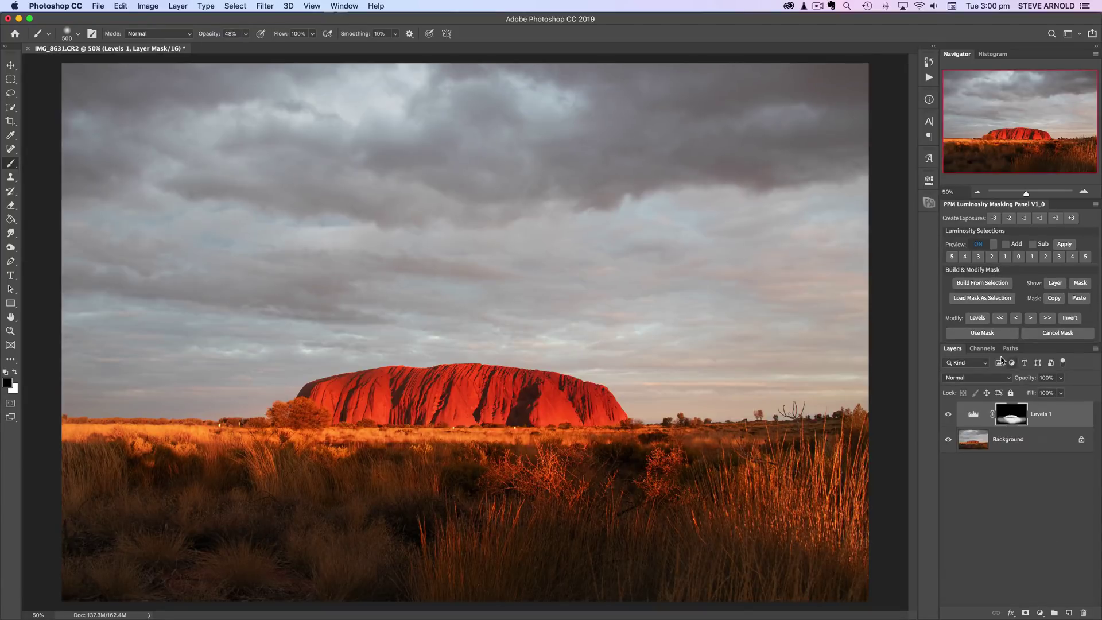
Add a second contrast layer with the Levels 1 preset and set its white input level to 214, checking for clipping
scroll(974, 296, down, 3)
click(974, 296)
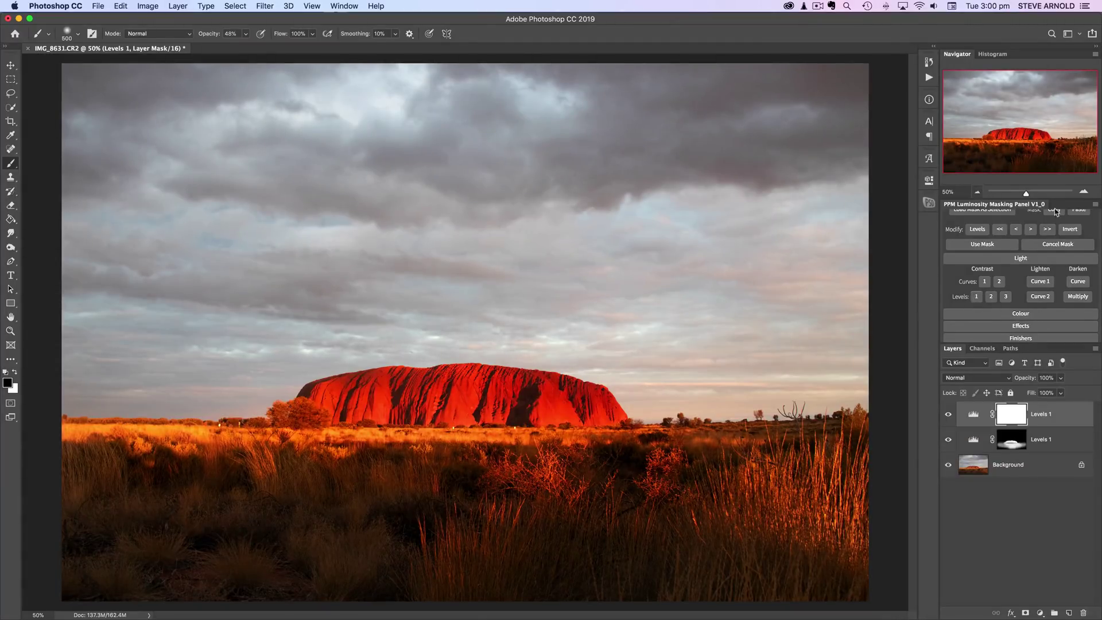
scroll(1049, 289, up, 3)
double_click(974, 417)
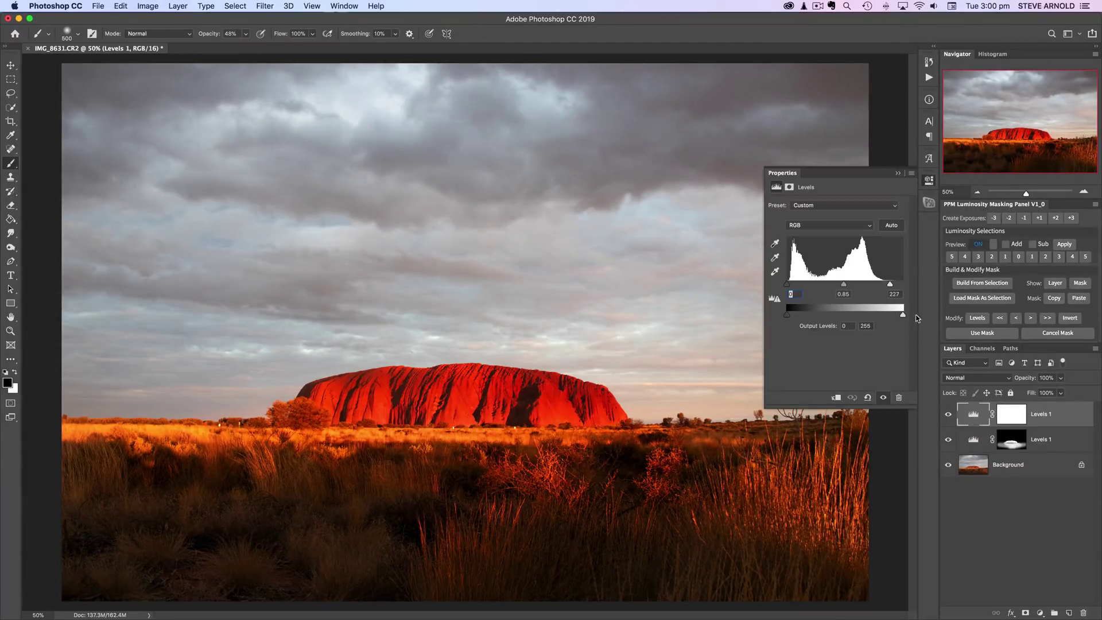
drag(889, 285, 885, 286)
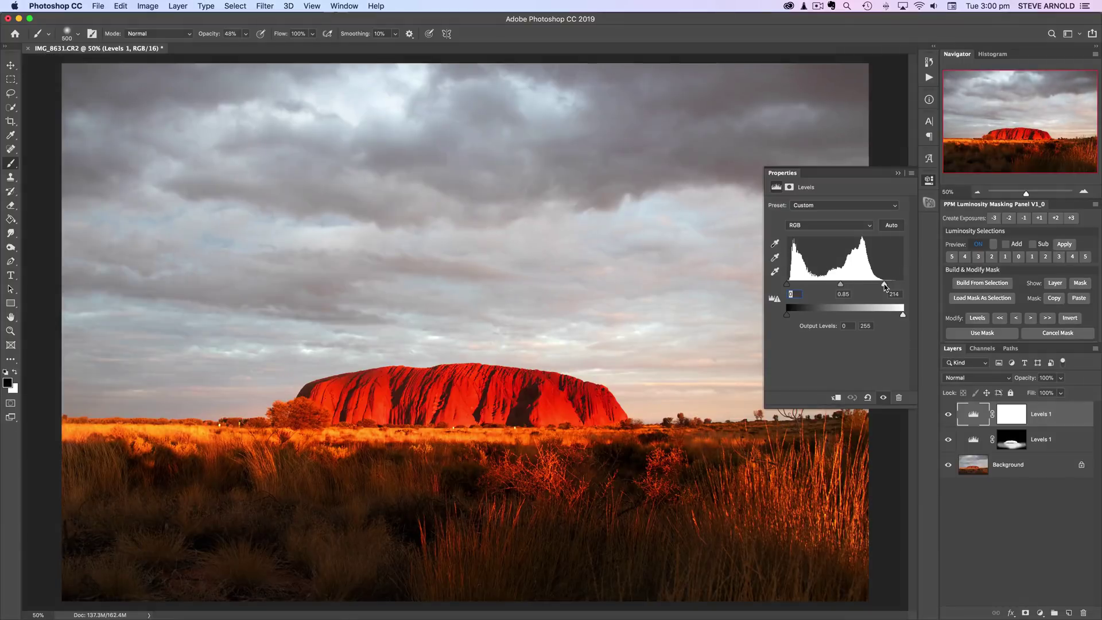
key(alt)
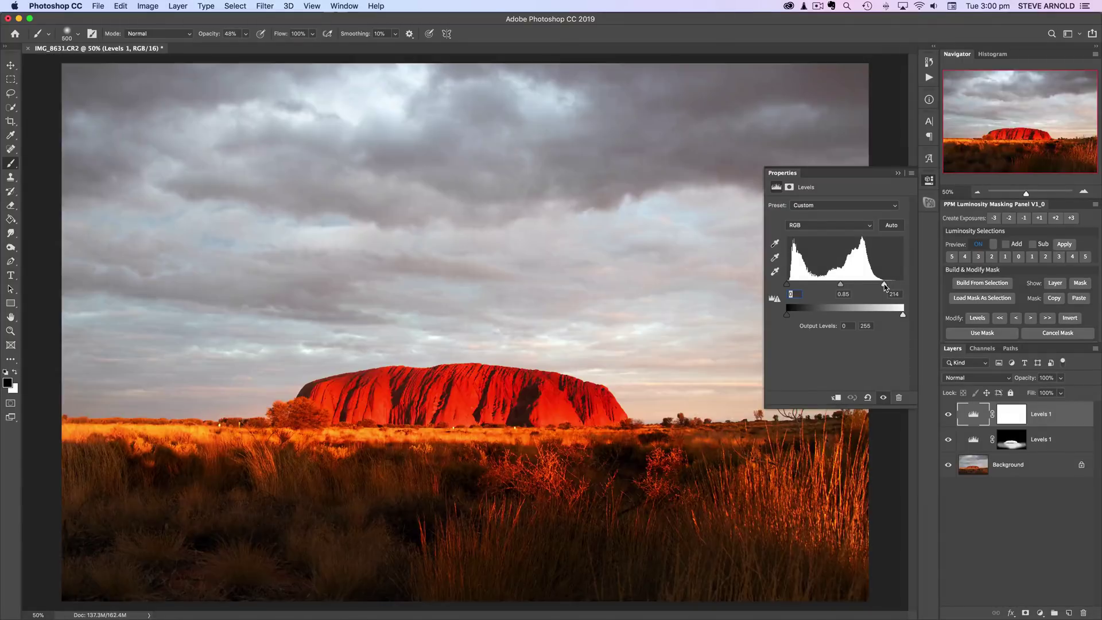
alt+click(884, 286)
Set the new Levels layer's midtone input to 0.63 and compare the photo with the layer shown and hidden
click(977, 191)
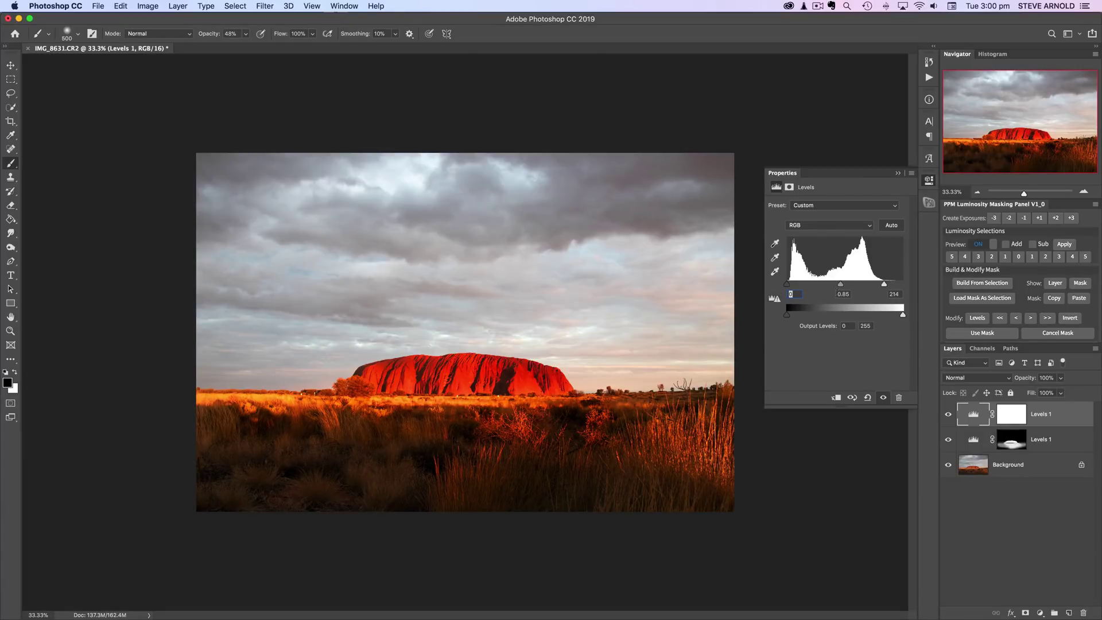
drag(840, 284, 849, 287)
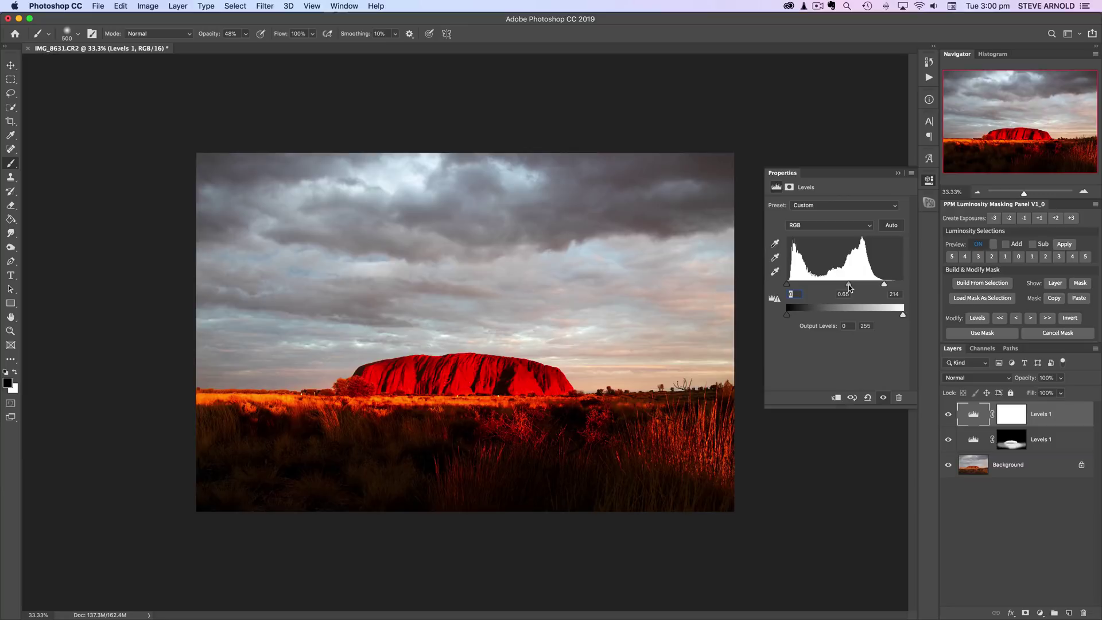
drag(850, 285, 850, 286)
click(948, 415)
click(948, 415)
Invert the upper Levels layer's mask to black and close its properties
click(1011, 418)
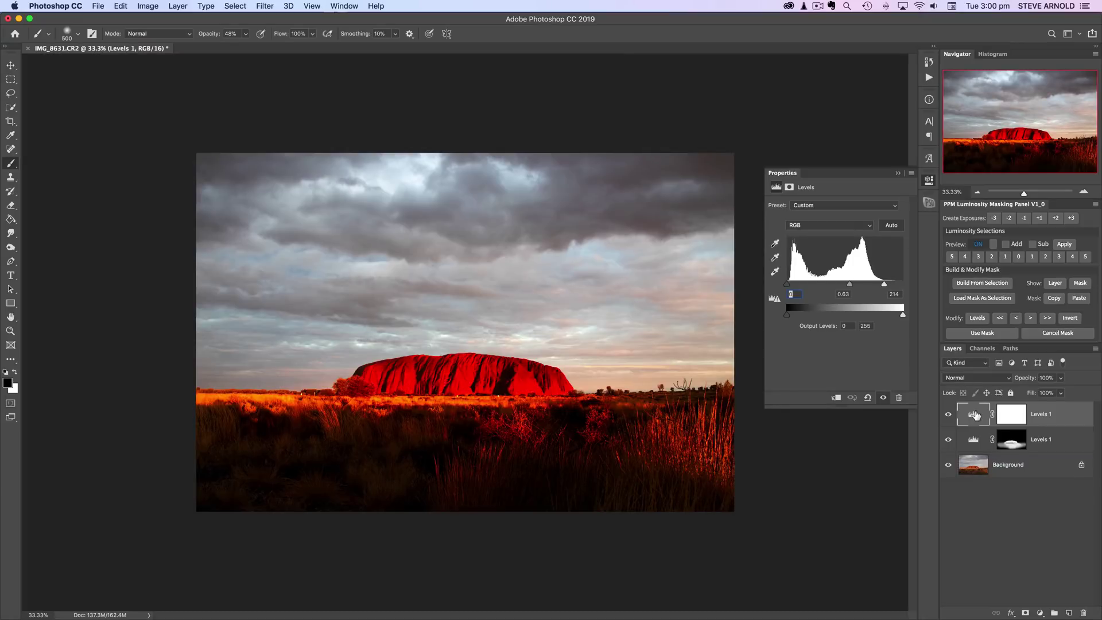
click(1015, 417)
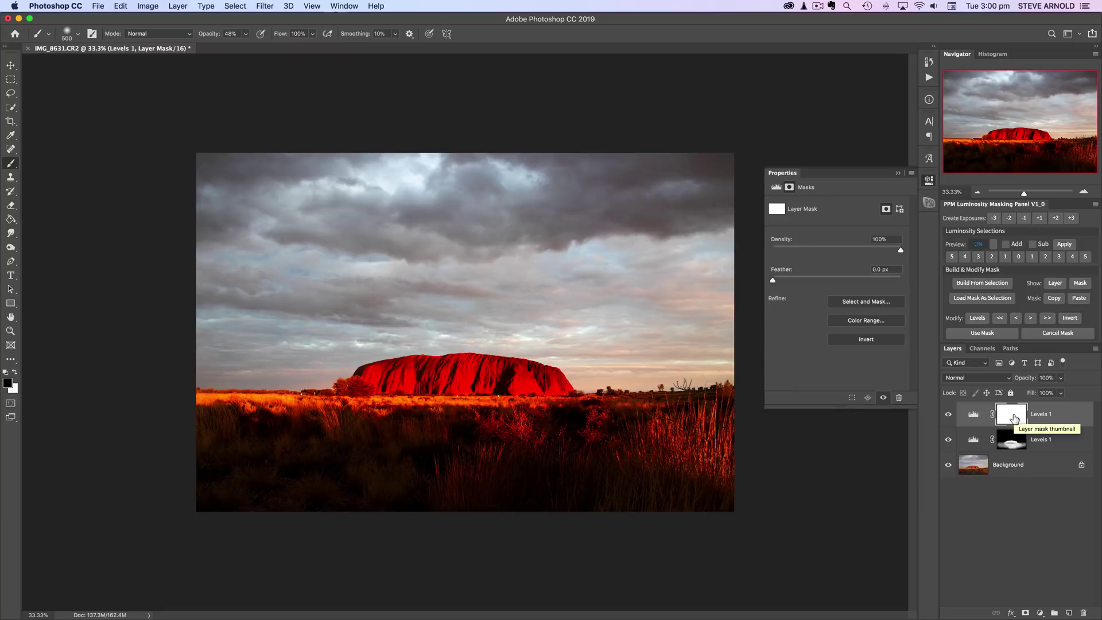
key(super+i)
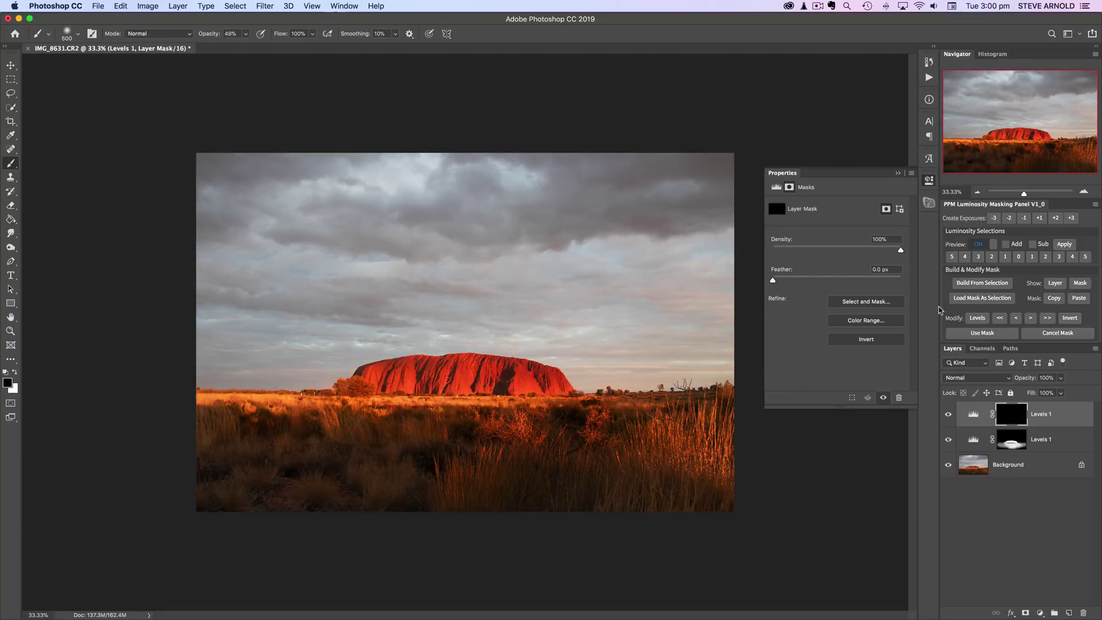
click(928, 181)
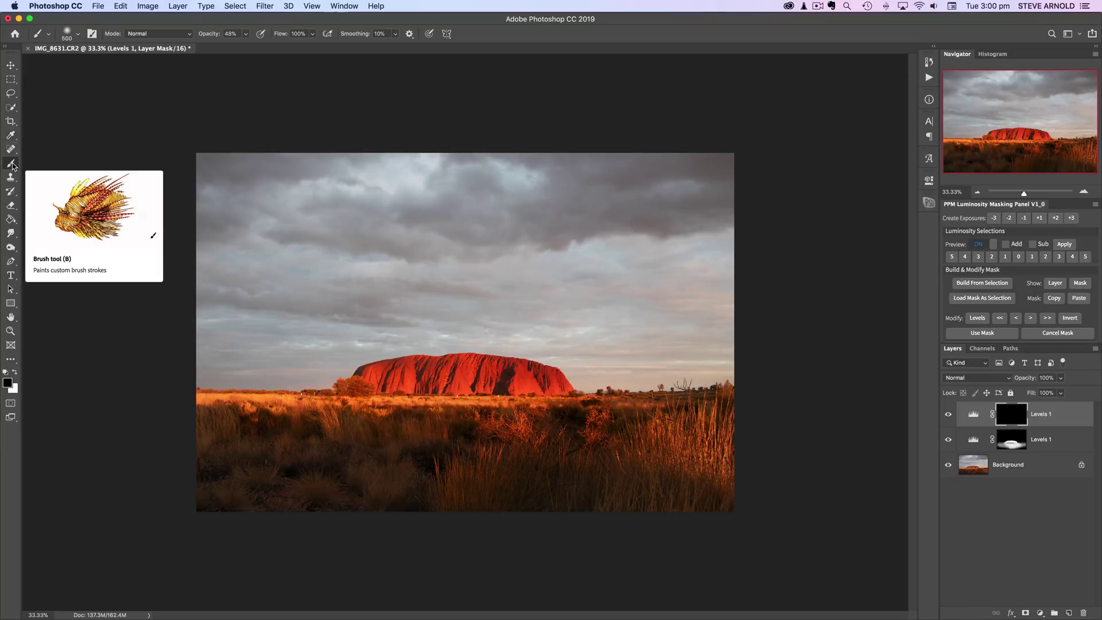
Paint white on the upper Levels mask over the right side of the sky with a 900 px brush at 48% opacity
click(15, 372)
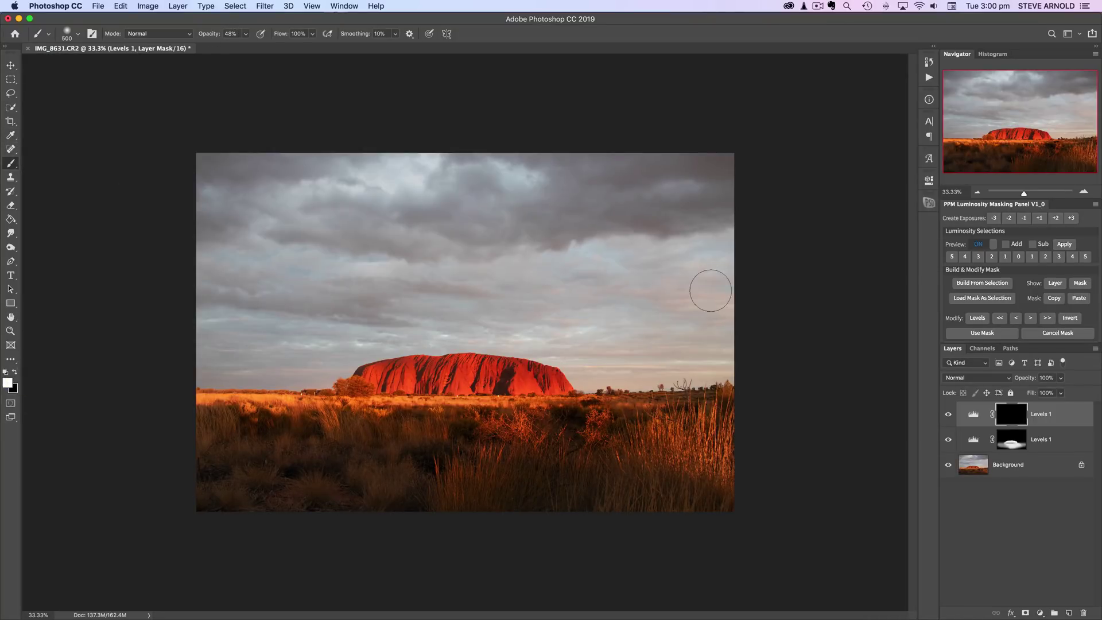
key(bracketright)
key(bracketright)
key(bracketright)
key(bracketright)
drag(728, 275, 541, 283)
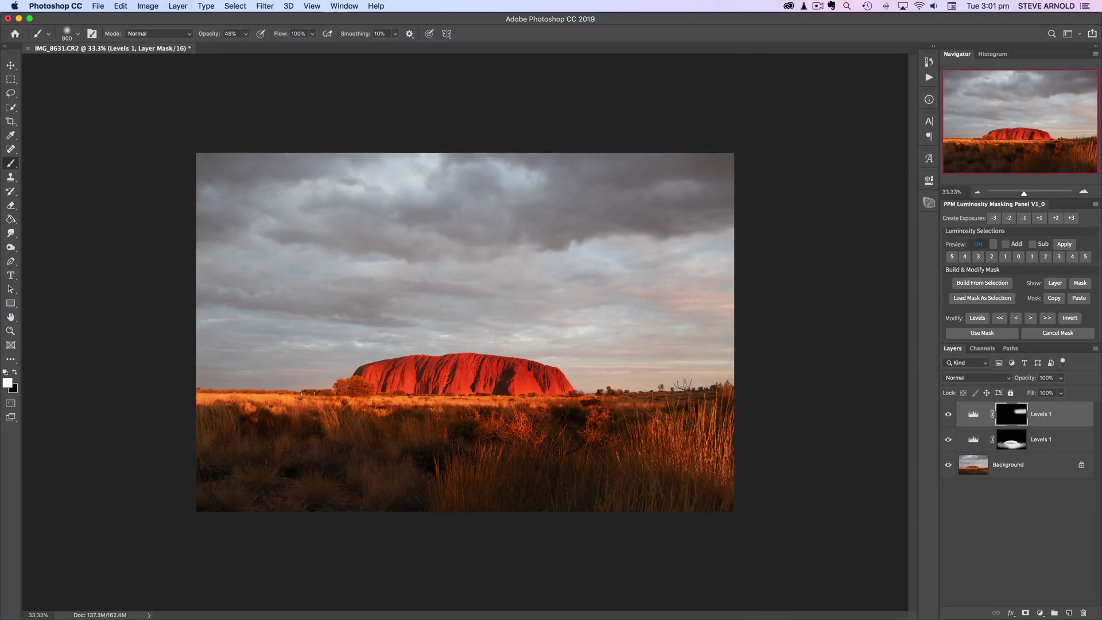
Paint white across the rest of the lower and middle sky with an 1100 px brush at 100% opacity
key(bracketright)
key(bracketright)
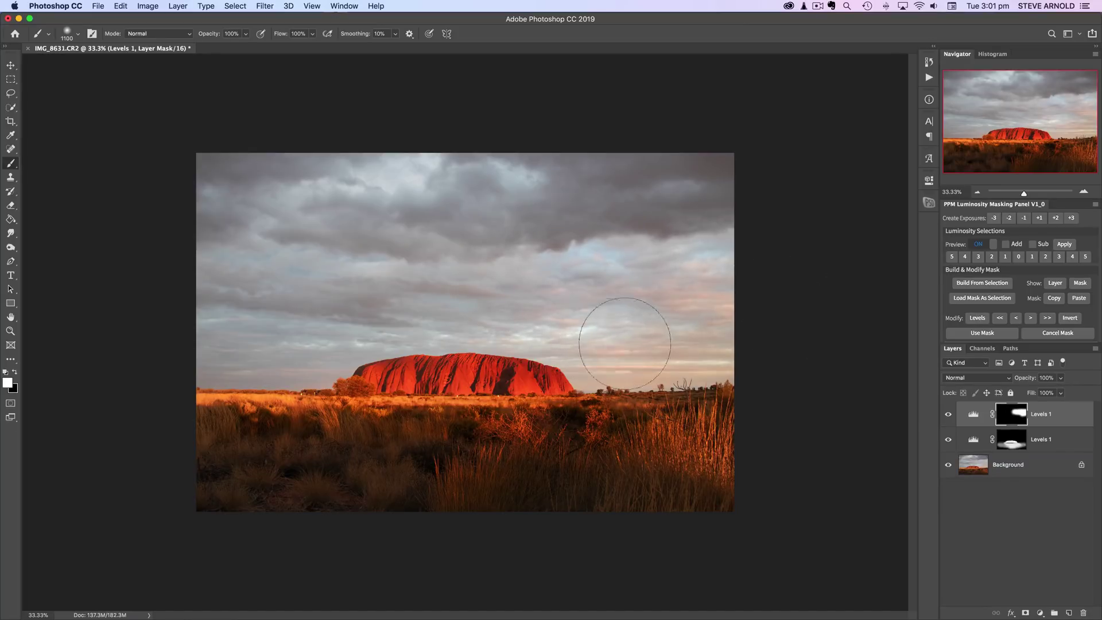
mouse_move(504, 283)
mouse_down()
mouse_move(236, 302)
mouse_move(241, 327)
mouse_move(371, 356)
mouse_move(582, 345)
mouse_up()
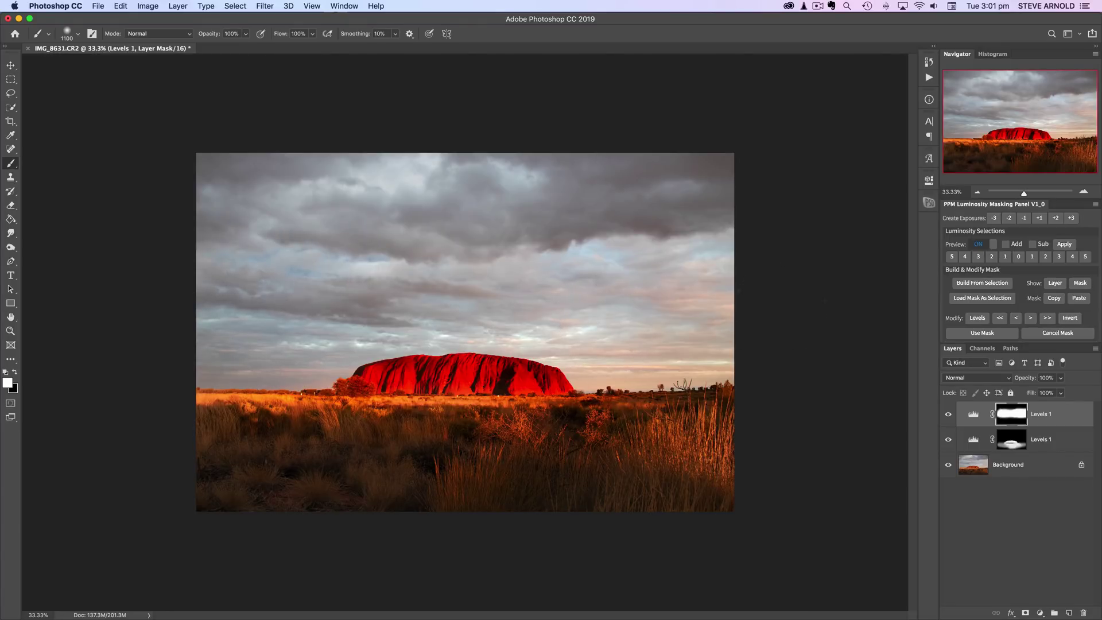
mouse_move(370, 181)
mouse_down()
mouse_move(417, 172)
mouse_move(430, 147)
mouse_up()
Compare the sky with the upper Levels layer shown and hidden
click(948, 415)
click(948, 416)
click(947, 415)
click(948, 416)
click(948, 416)
click(947, 415)
Select the whole sky with the Quick Selection tool and invert the selection to cover the rock and ground
click(12, 109)
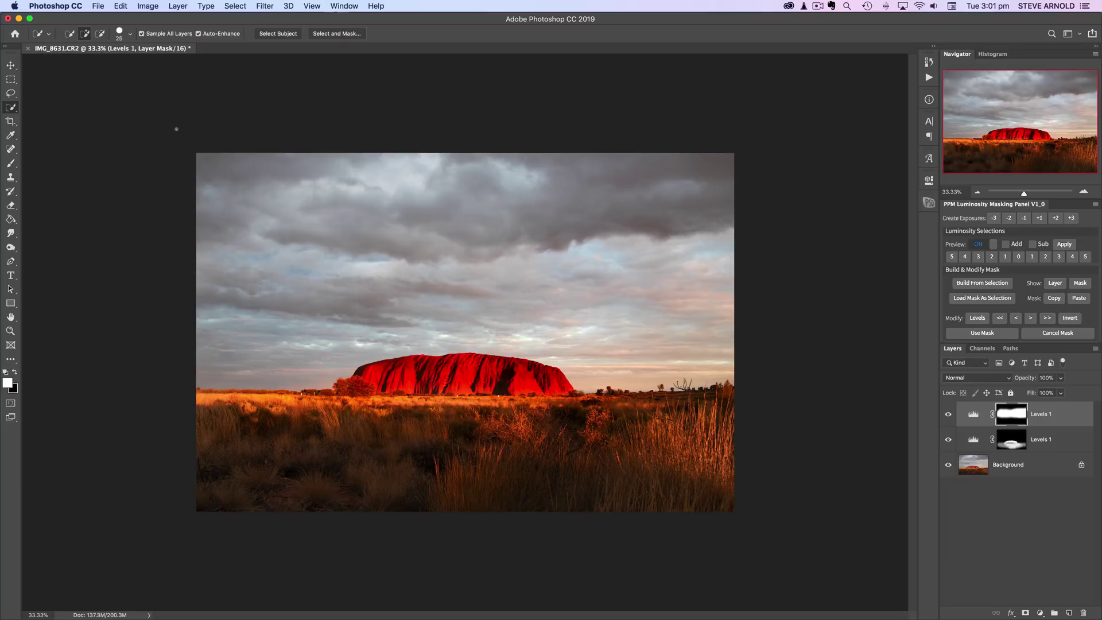
mouse_move(349, 365)
mouse_down()
mouse_move(502, 344)
mouse_move(634, 357)
mouse_move(572, 368)
mouse_move(647, 374)
mouse_move(627, 375)
mouse_move(742, 366)
mouse_up()
mouse_move(322, 332)
mouse_down()
mouse_move(367, 367)
mouse_move(324, 360)
mouse_move(207, 385)
mouse_up()
mouse_move(239, 273)
mouse_down()
mouse_move(366, 226)
mouse_move(593, 263)
mouse_up()
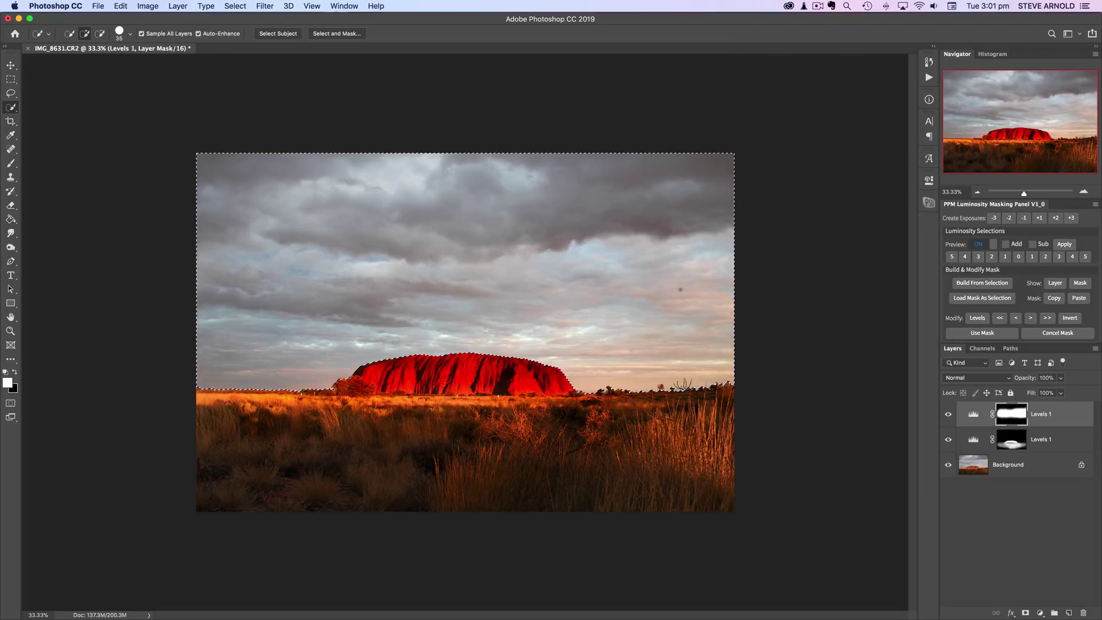
click(243, 7)
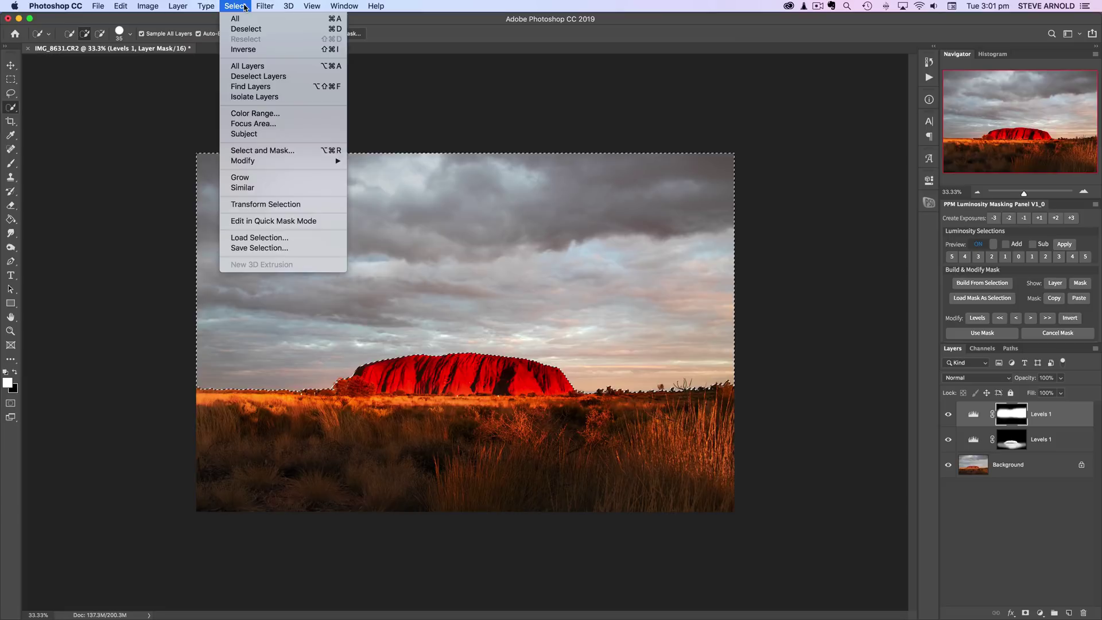
click(273, 56)
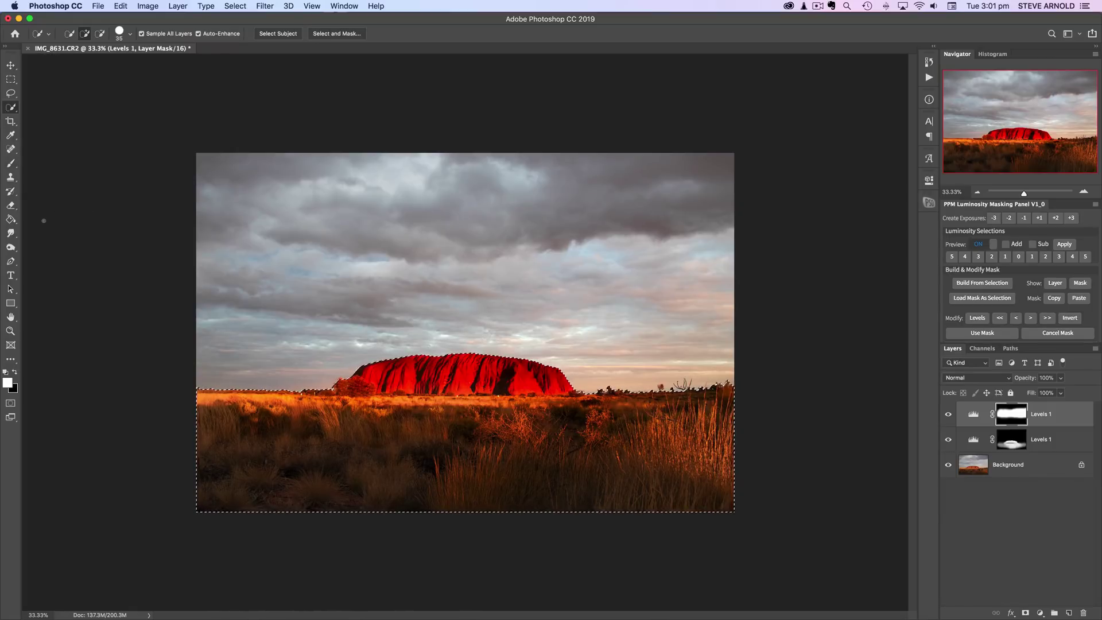
Paint black over the selected rock and horizon grass on the upper Levels mask with a 900 px brush, and deselect
click(10, 163)
key(x)
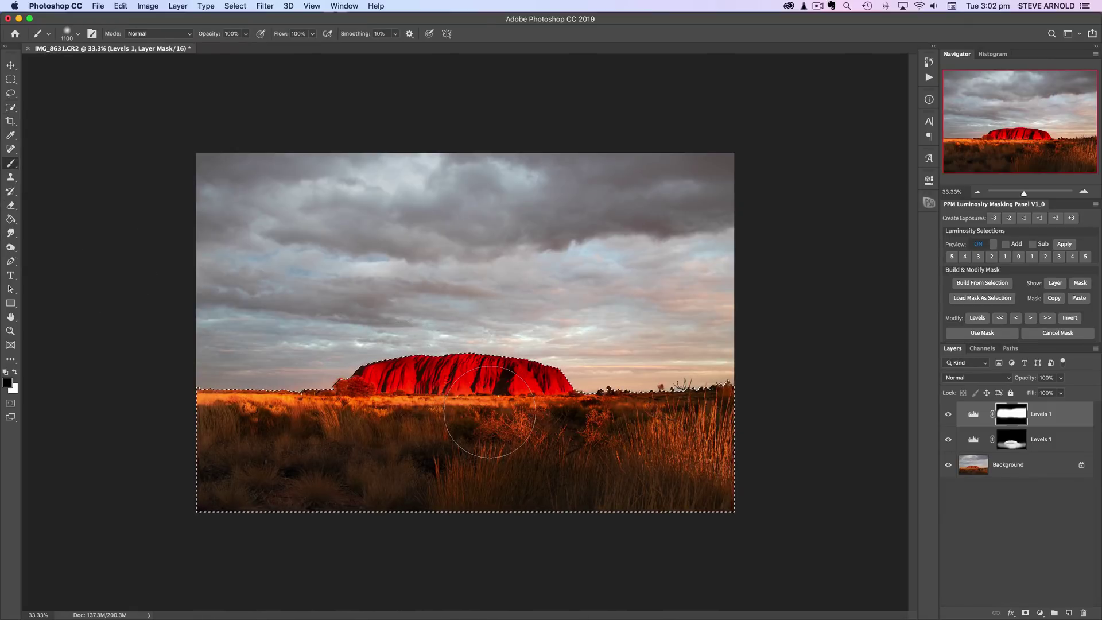
key(bracketleft)
key(bracketleft)
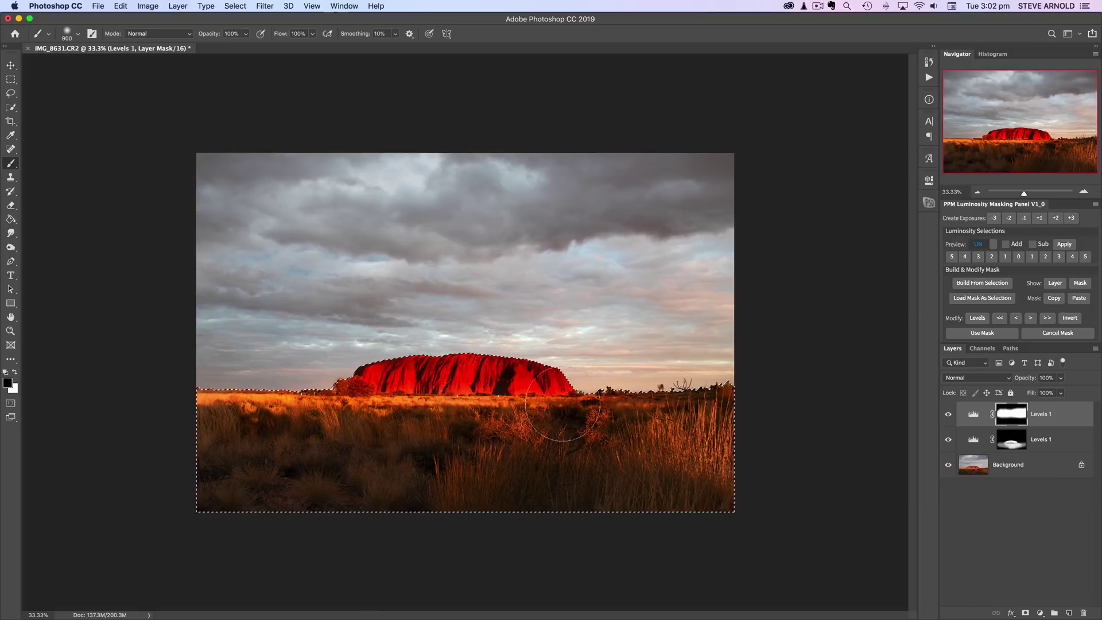
mouse_move(425, 390)
mouse_down()
mouse_move(457, 377)
mouse_move(558, 396)
mouse_up()
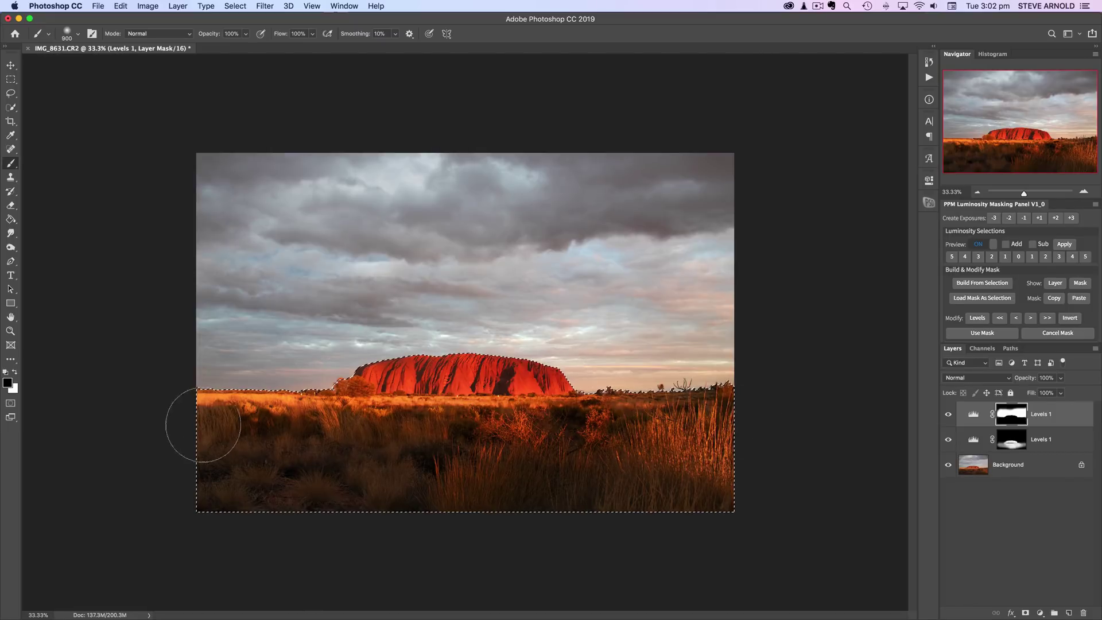
key(super+d)
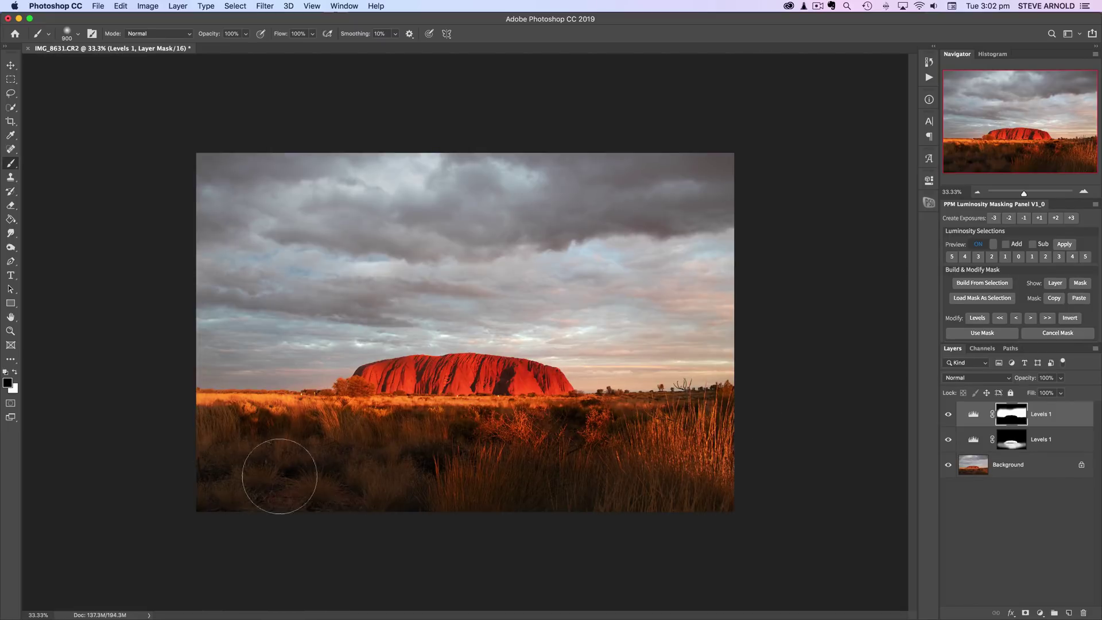
Compare the photo with and without the upper Levels layer to check the sky contrast along the rock's edge
click(945, 416)
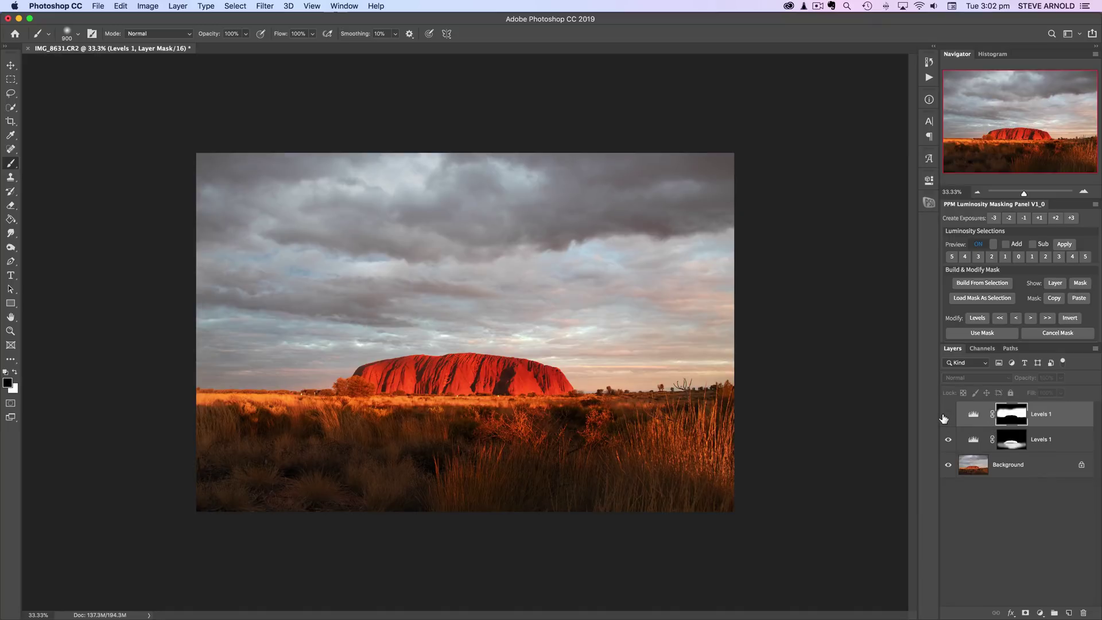
click(946, 417)
click(946, 417)
click(946, 417)
click(946, 416)
click(945, 417)
click(946, 417)
click(945, 417)
click(948, 416)
click(948, 417)
click(948, 417)
click(948, 416)
Check the lower and the upper Levels layers' effects in turn by hiding and showing each, leaving no layer selected
click(948, 441)
click(948, 440)
click(965, 414)
click(947, 418)
click(947, 418)
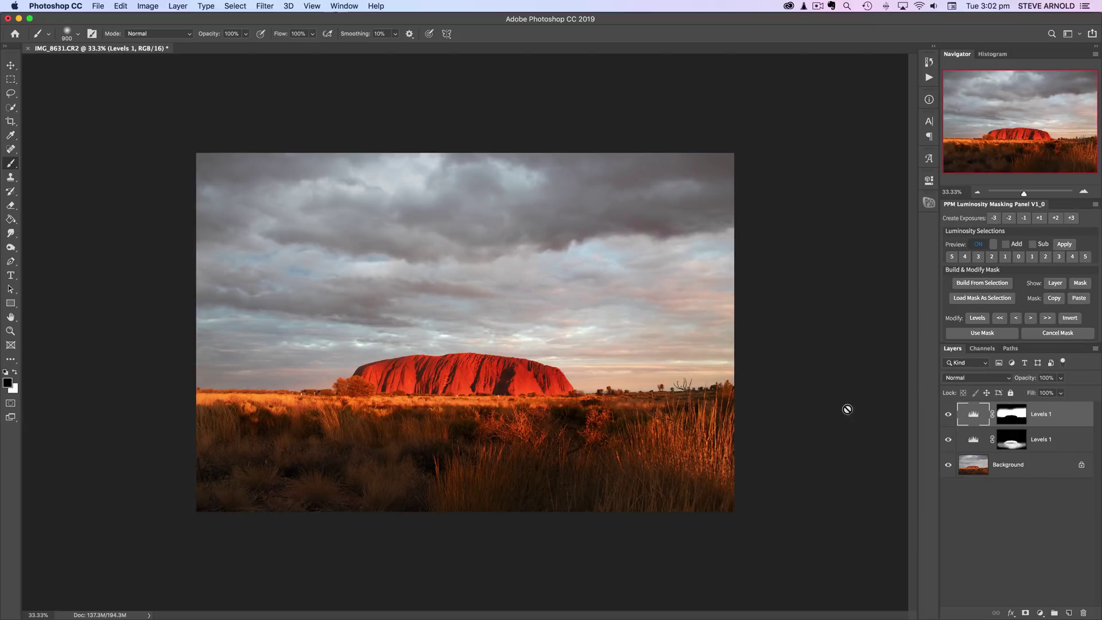
click(1022, 520)
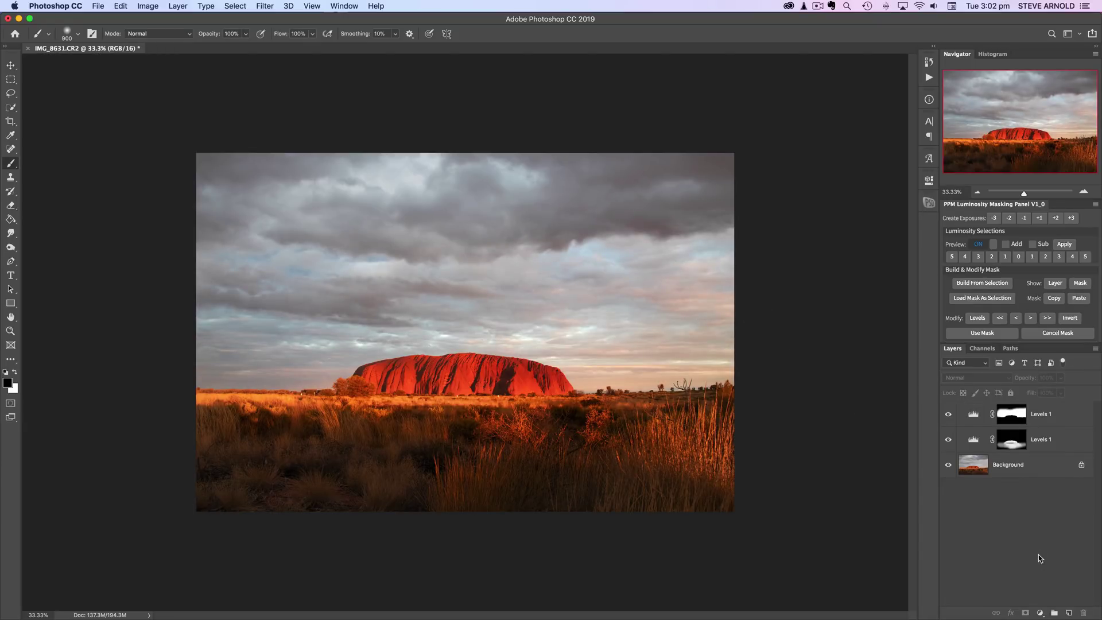
Add a Curves adjustment layer above the two Levels layers
click(1039, 613)
click(1054, 460)
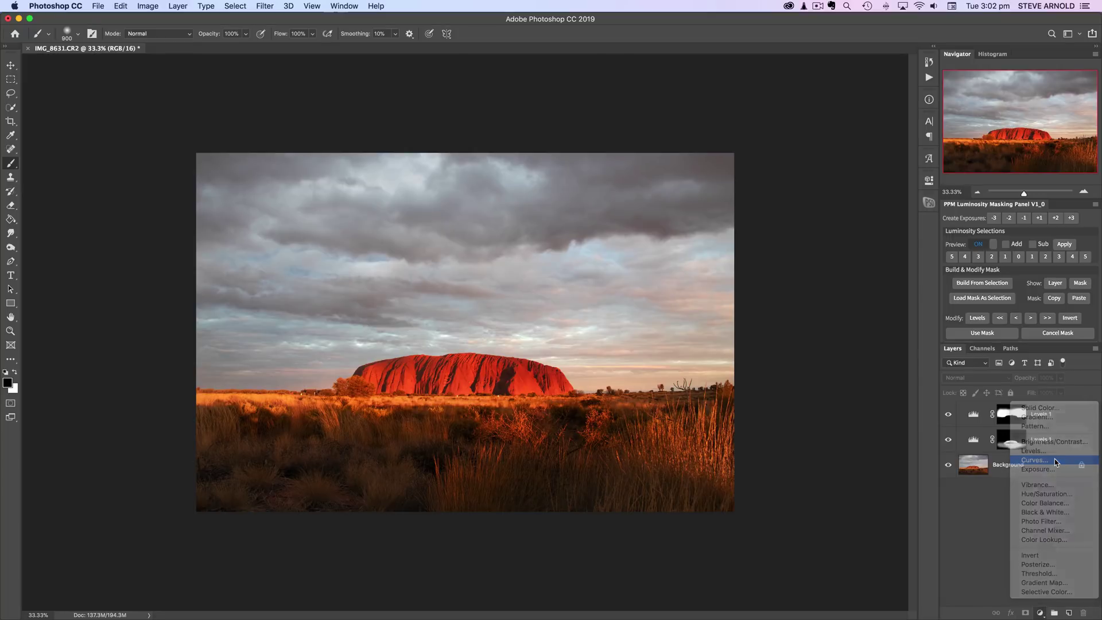
Try slight midtone lifts on the red and green curves, and reset the Curves adjustment
click(819, 222)
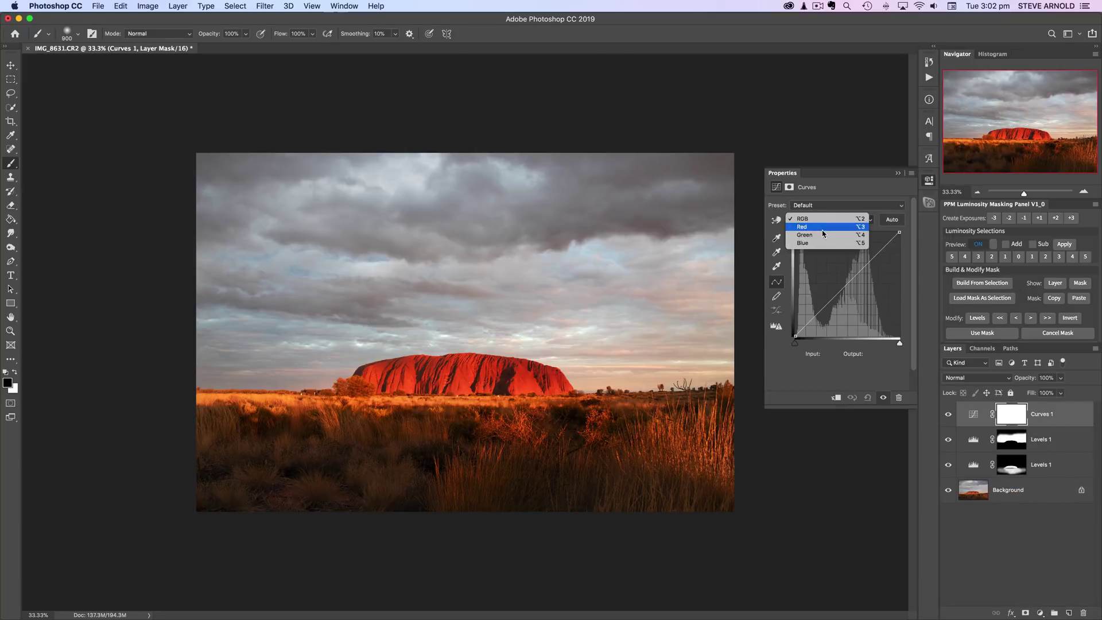
click(824, 227)
click(846, 284)
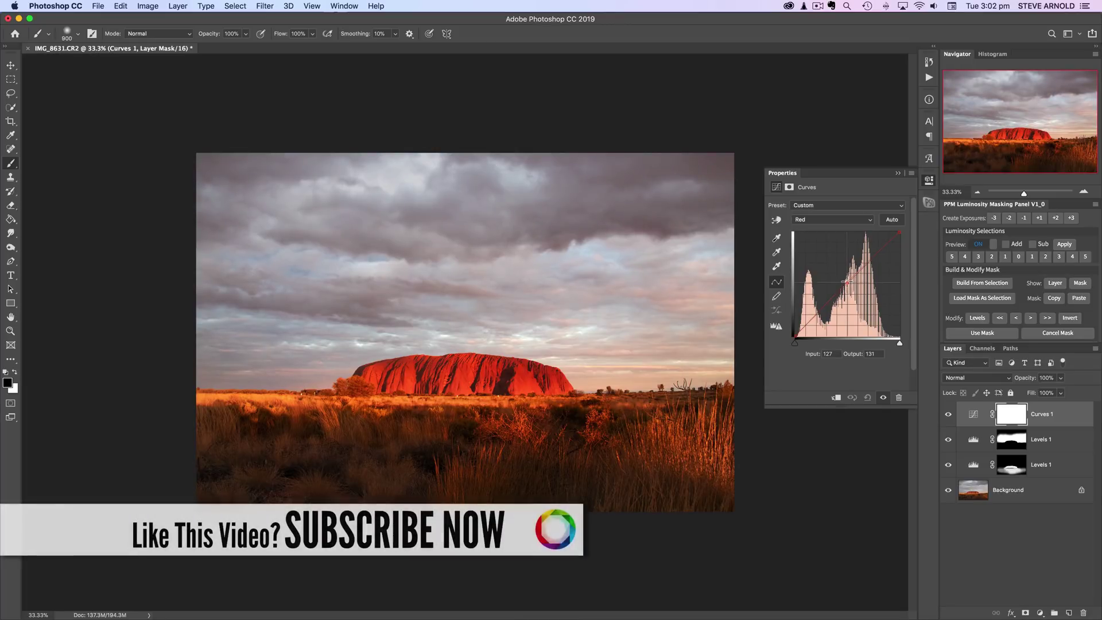
click(828, 223)
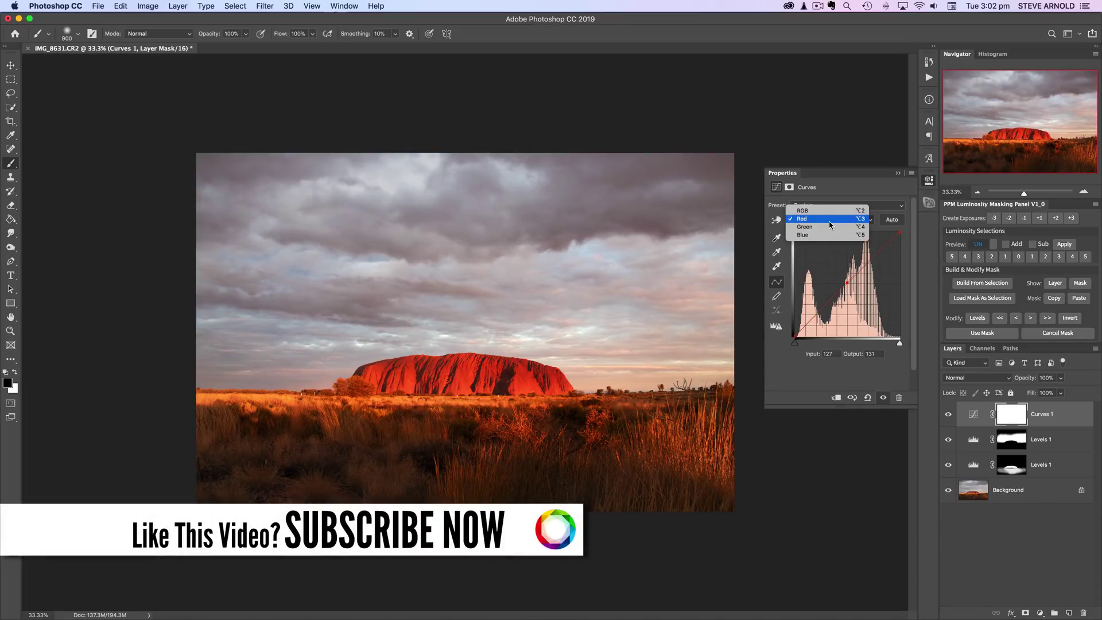
click(830, 227)
drag(850, 282, 850, 281)
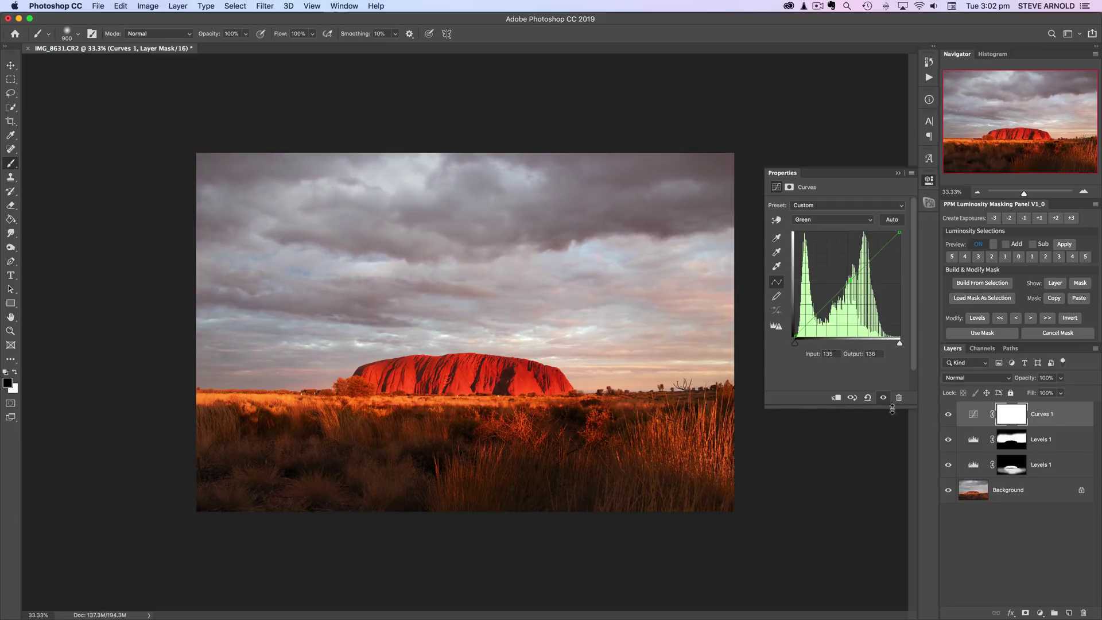
click(867, 397)
Lift the blue curve's midtones to output 139 at input 131, and compare the photo with and without the Curves layer
click(824, 221)
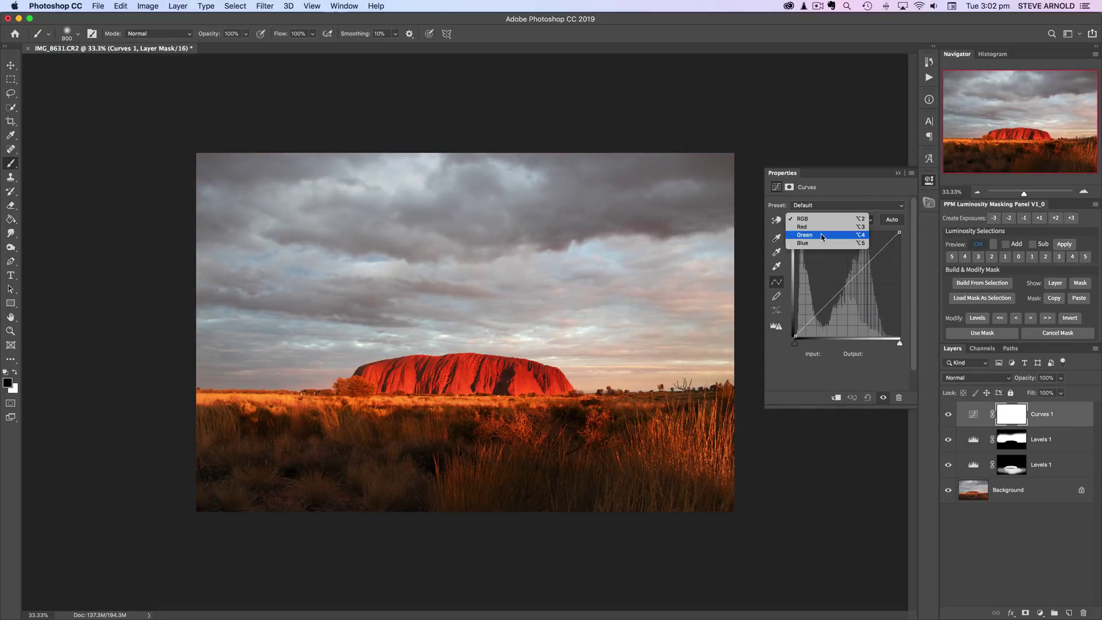
click(821, 243)
drag(848, 282, 849, 282)
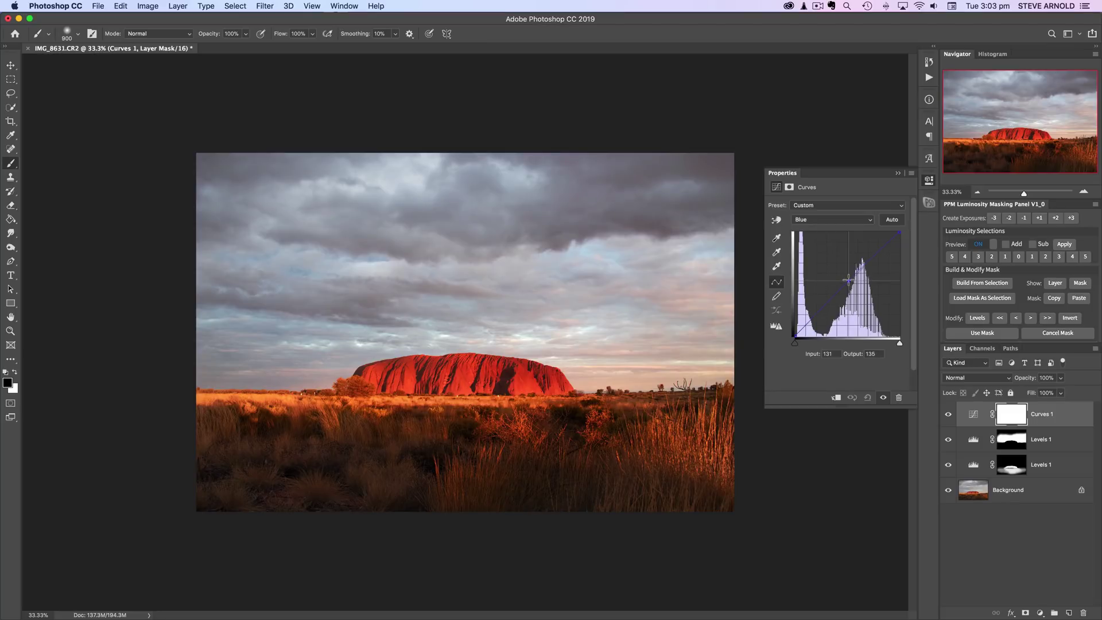
click(947, 414)
click(948, 414)
click(948, 414)
click(947, 414)
click(948, 414)
click(948, 414)
Lift the red curve's midtones to output 132 at input 129, and compare the photo with and without the combined colour shift
click(827, 222)
click(827, 206)
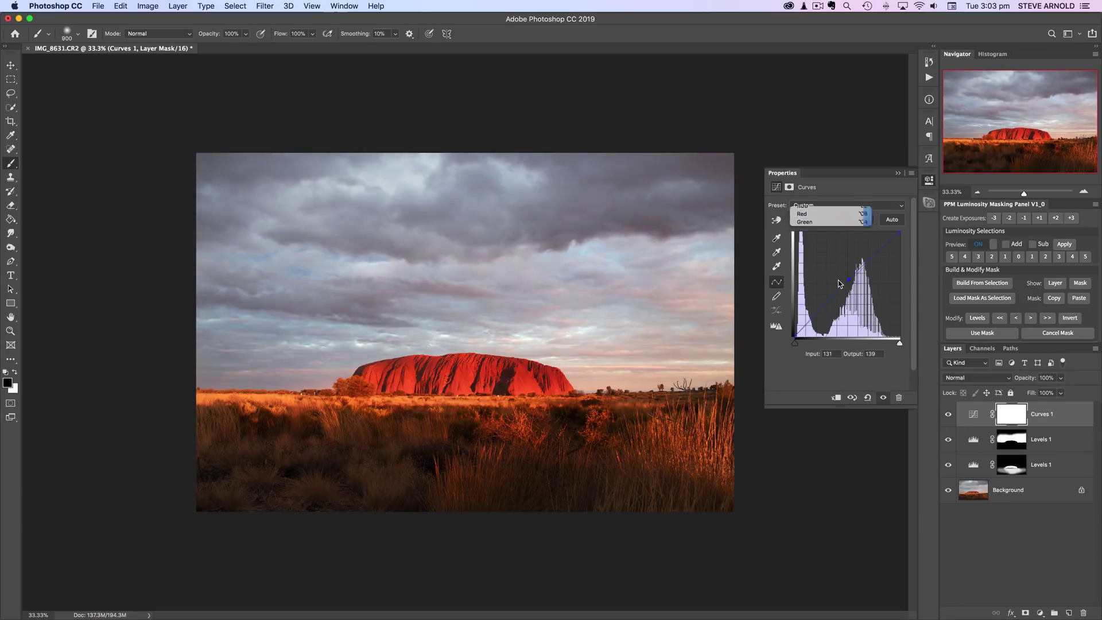
click(847, 283)
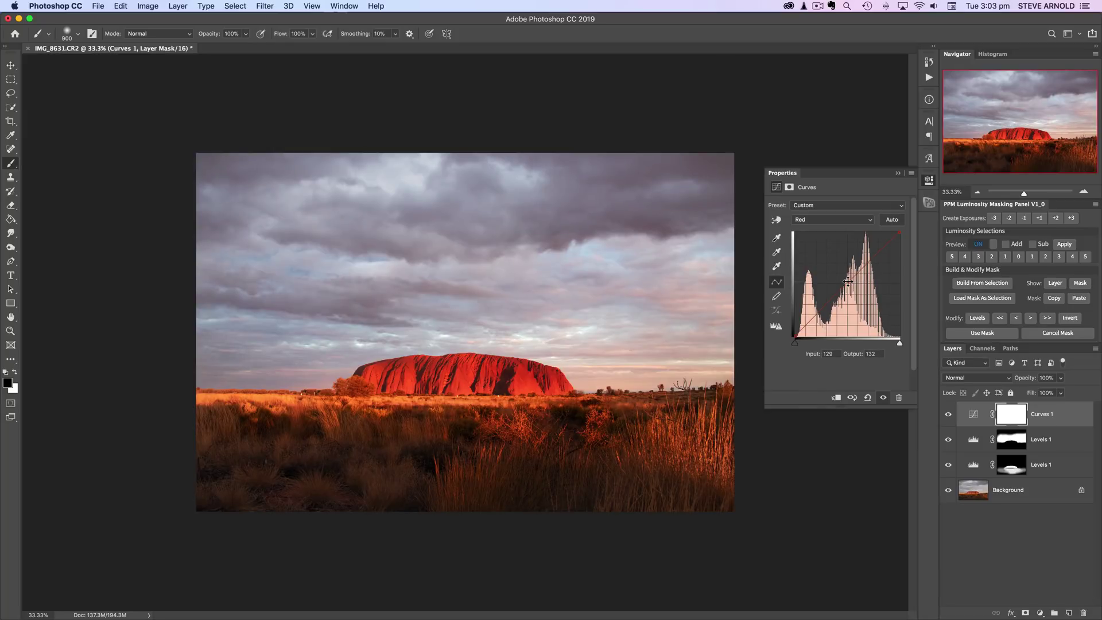
click(950, 415)
click(950, 416)
click(950, 416)
click(950, 415)
click(951, 415)
click(951, 416)
click(929, 180)
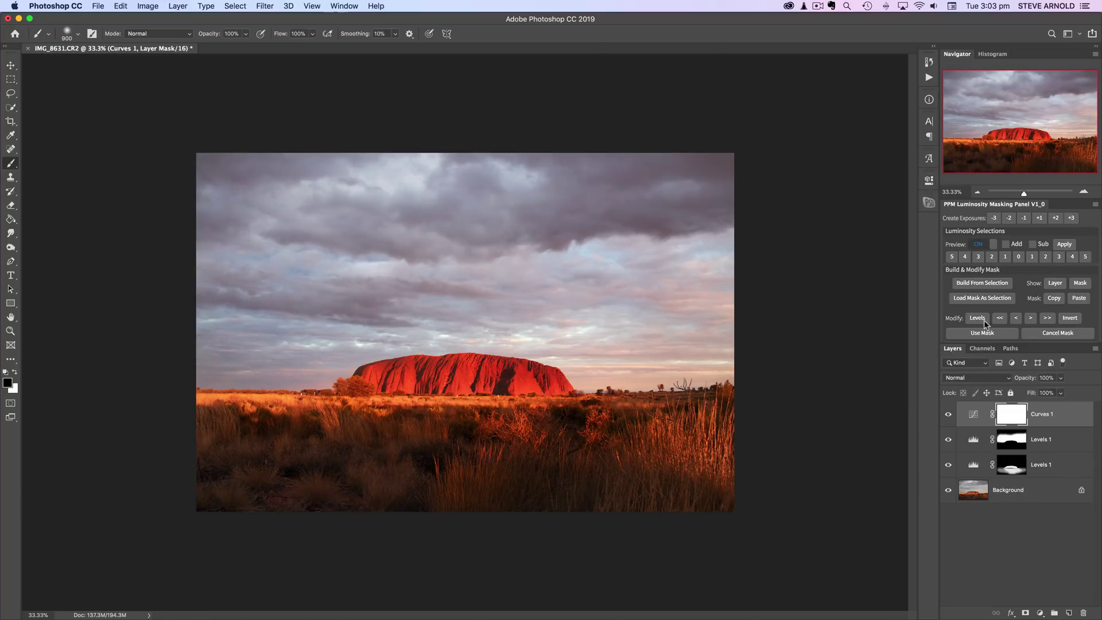
Judge the Curves layer's colour shift at 16.67% and 33.33% zoom by repeatedly hiding and showing the layer
click(977, 192)
click(977, 191)
click(950, 416)
click(950, 417)
click(949, 416)
click(949, 415)
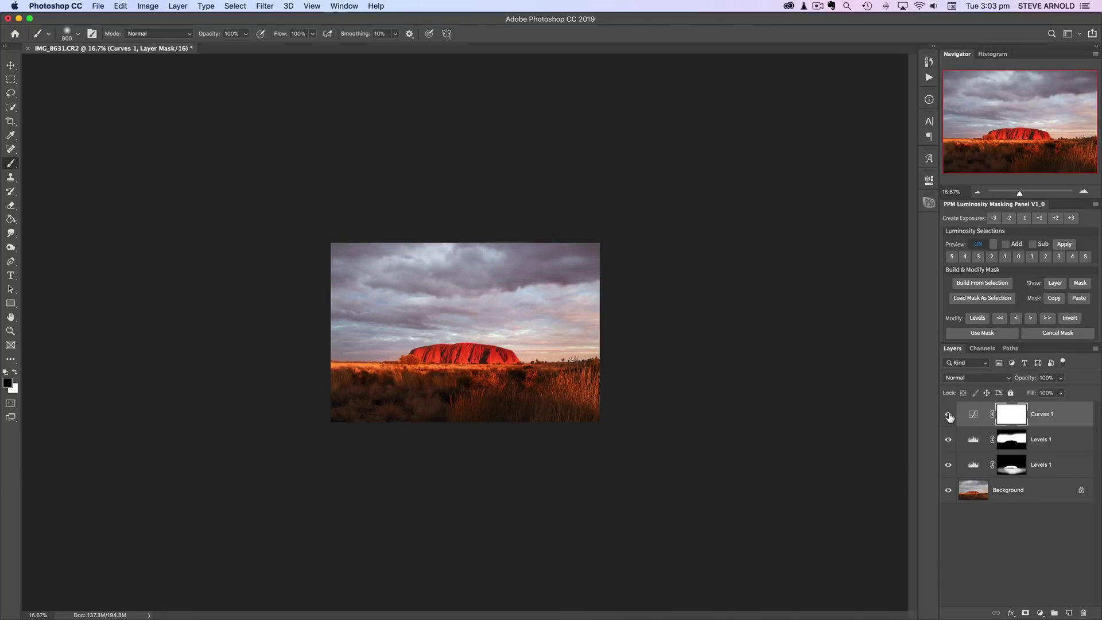
click(949, 415)
click(949, 416)
click(1084, 191)
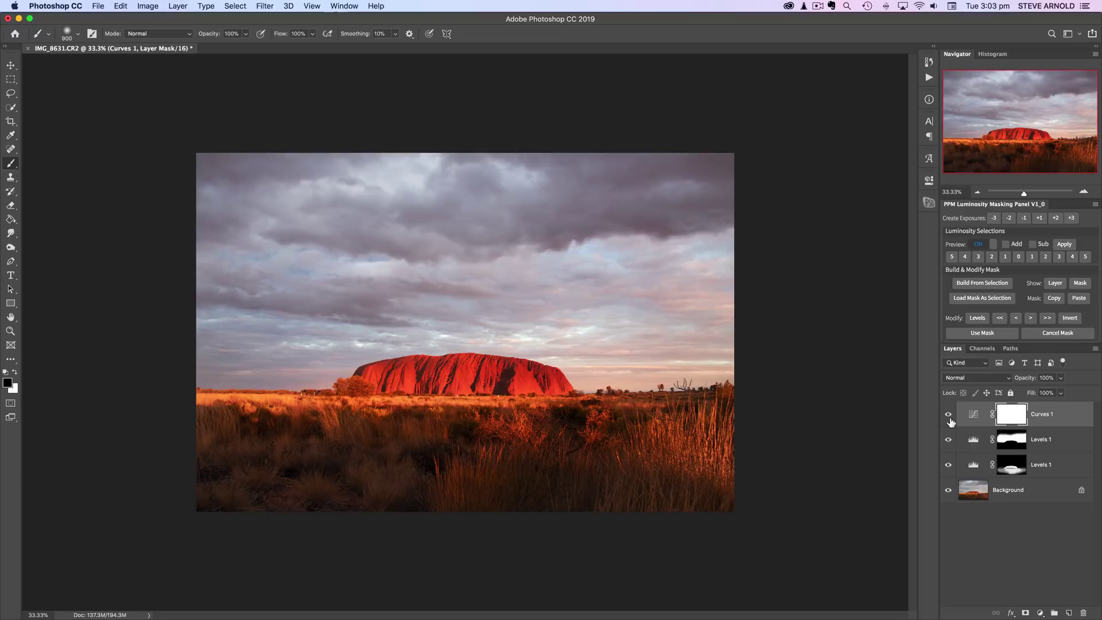
click(949, 417)
click(949, 417)
click(949, 418)
click(949, 418)
Lower the Curves layer's opacity slightly, compare the photo with and without it, and leave no layer selected
click(972, 413)
drag(1027, 379, 1013, 381)
click(946, 417)
click(946, 417)
click(946, 418)
click(946, 417)
click(1026, 537)
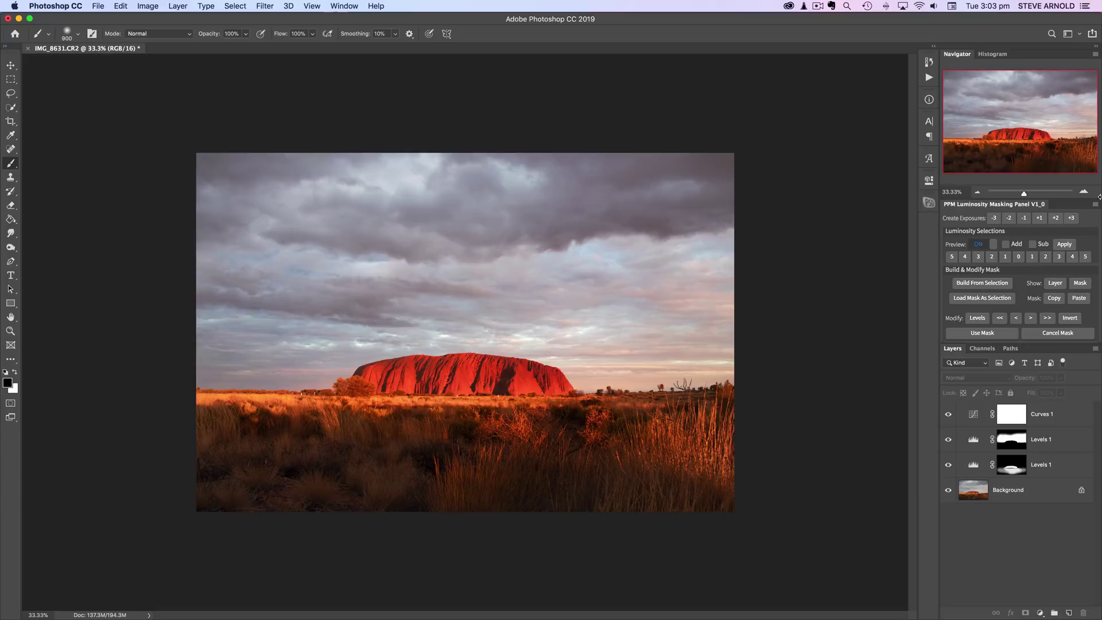
Add a Levels layer above the Curves layer and brighten the photo with midtone 1.00 and white input level 224
click(1082, 192)
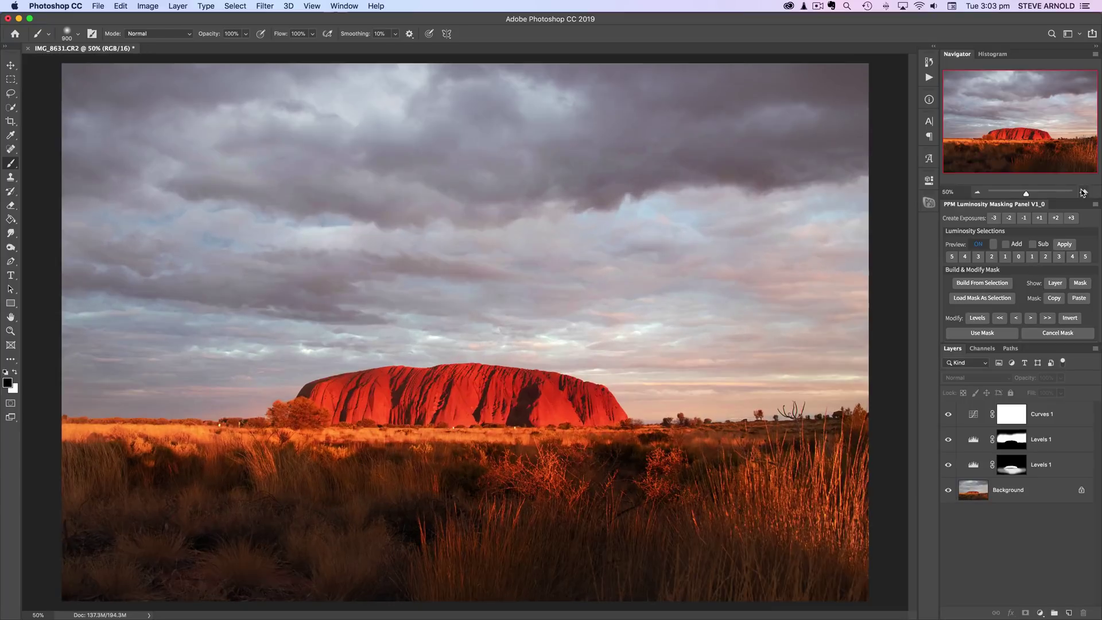
click(975, 191)
scroll(983, 313, down, 3)
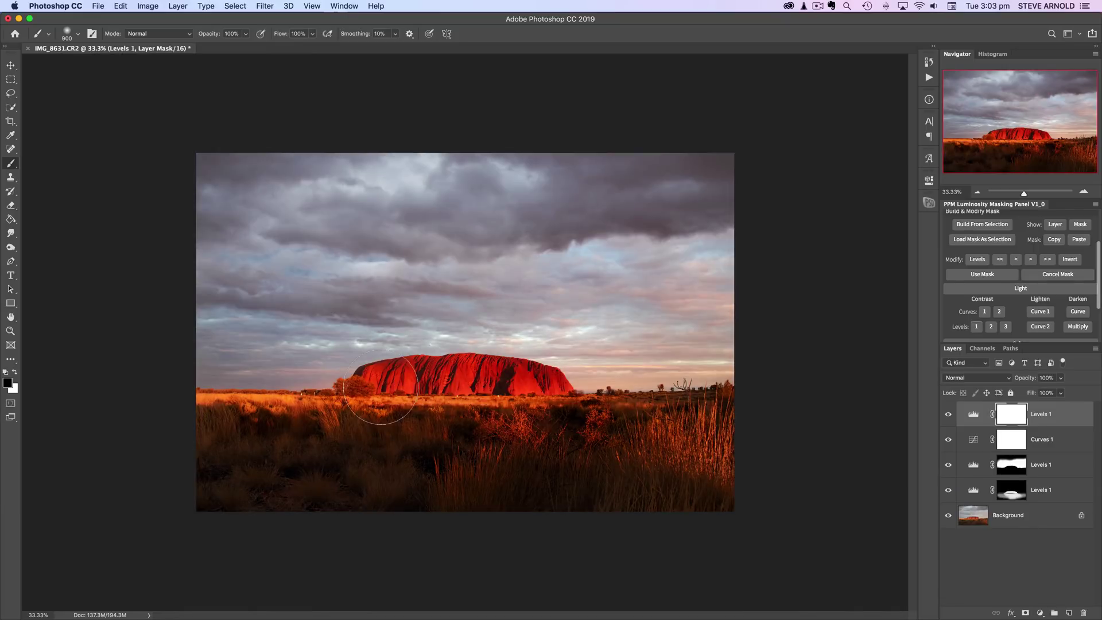
click(976, 416)
double_click(977, 418)
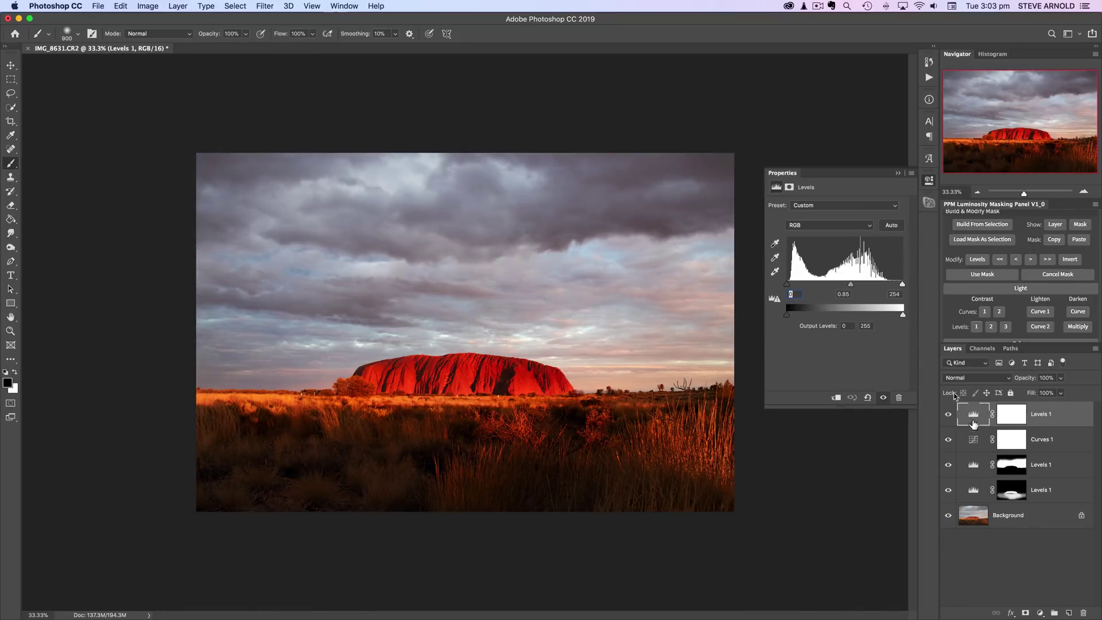
drag(897, 287, 838, 286)
alt+click(891, 287)
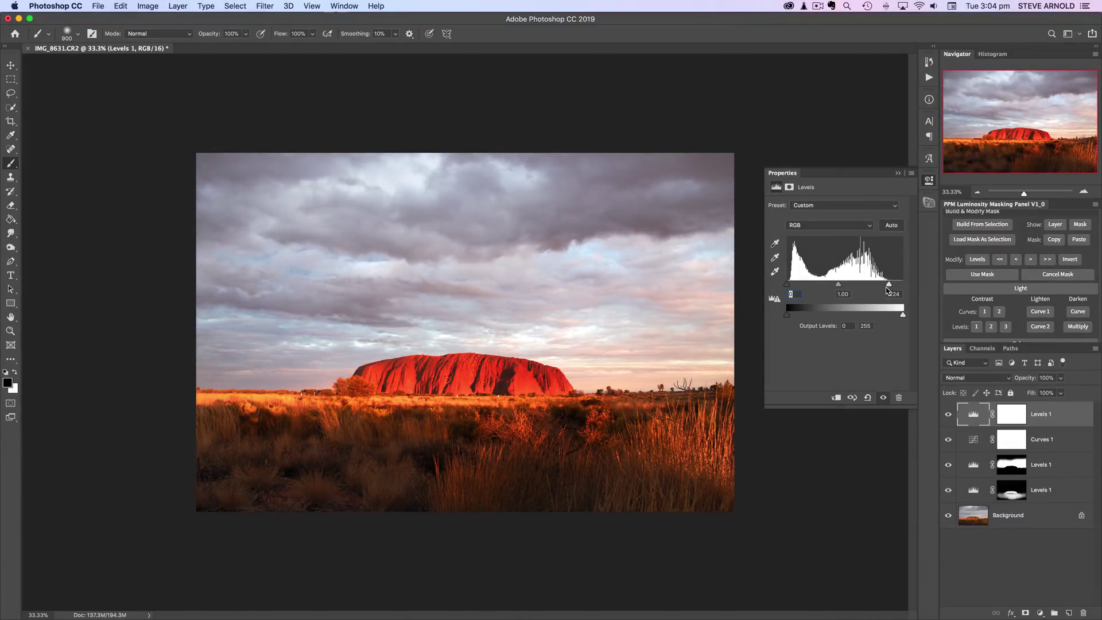
Set the new Levels layer's midtone to 0.97 and white input level to 231, comparing the photo with and without it
click(948, 415)
click(949, 415)
drag(888, 284, 895, 287)
click(949, 415)
click(950, 414)
click(950, 415)
click(950, 415)
Invert the top Levels layer's mask to black, and copy the rock and foreground mask of the lowest Levels layer
click(1010, 420)
key(super+i)
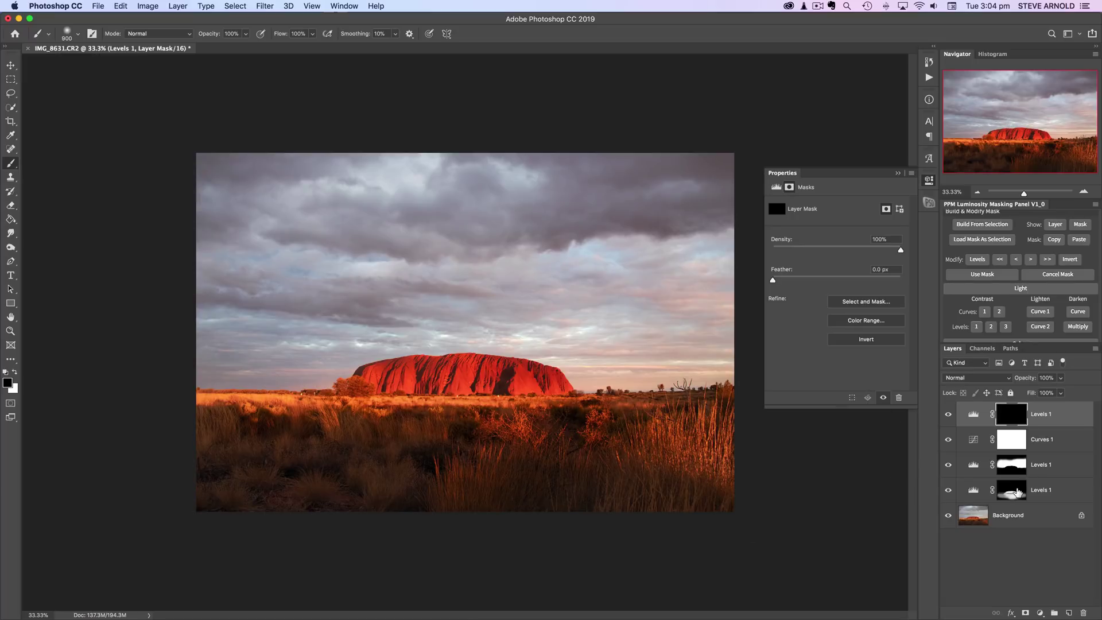
click(1018, 491)
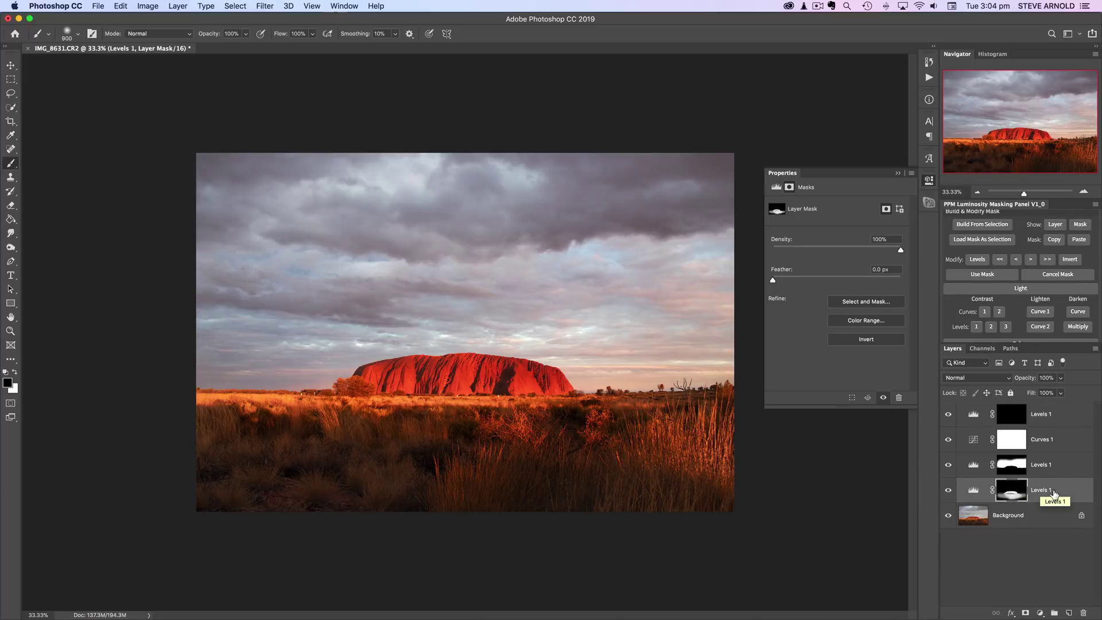
click(994, 491)
click(1014, 490)
click(1082, 225)
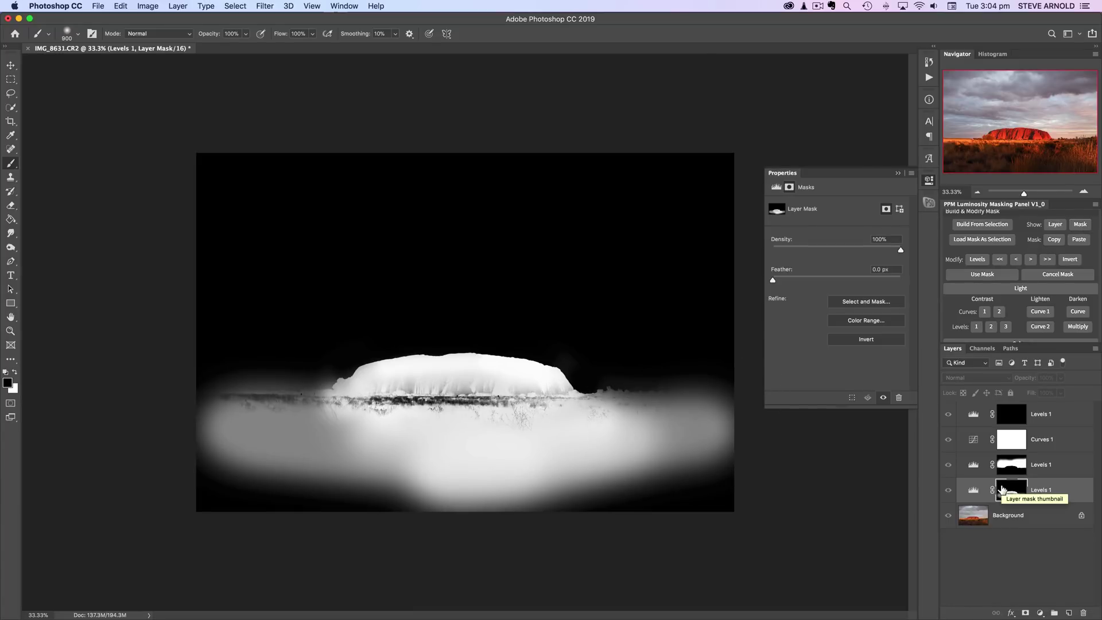
click(1059, 242)
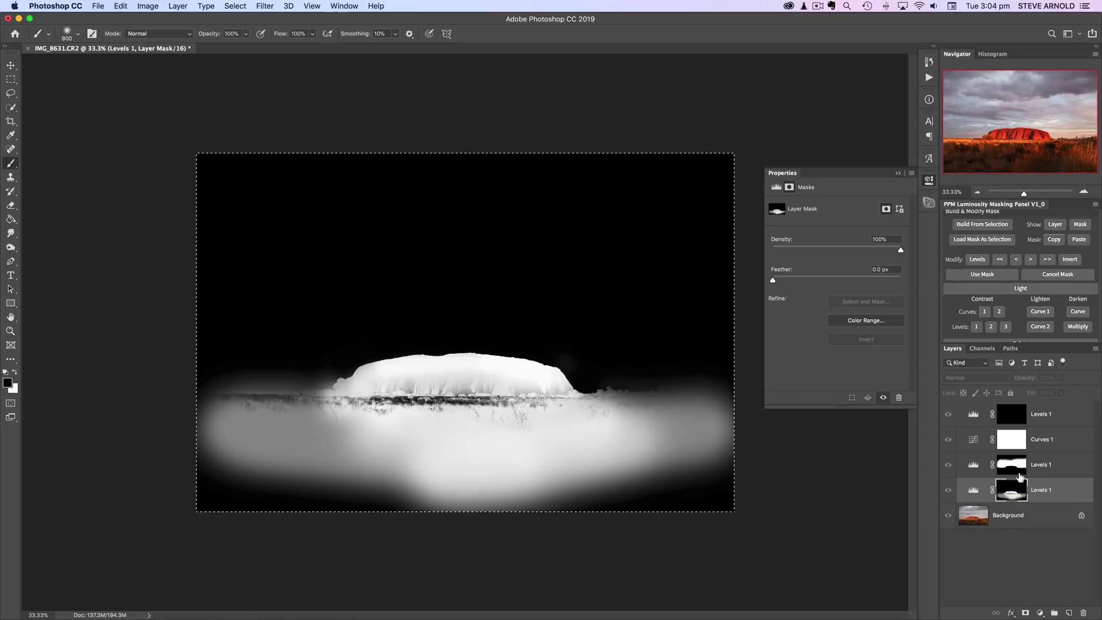
Paste the copied rock and foreground mask into the top Levels layer's mask, and deselect
click(997, 414)
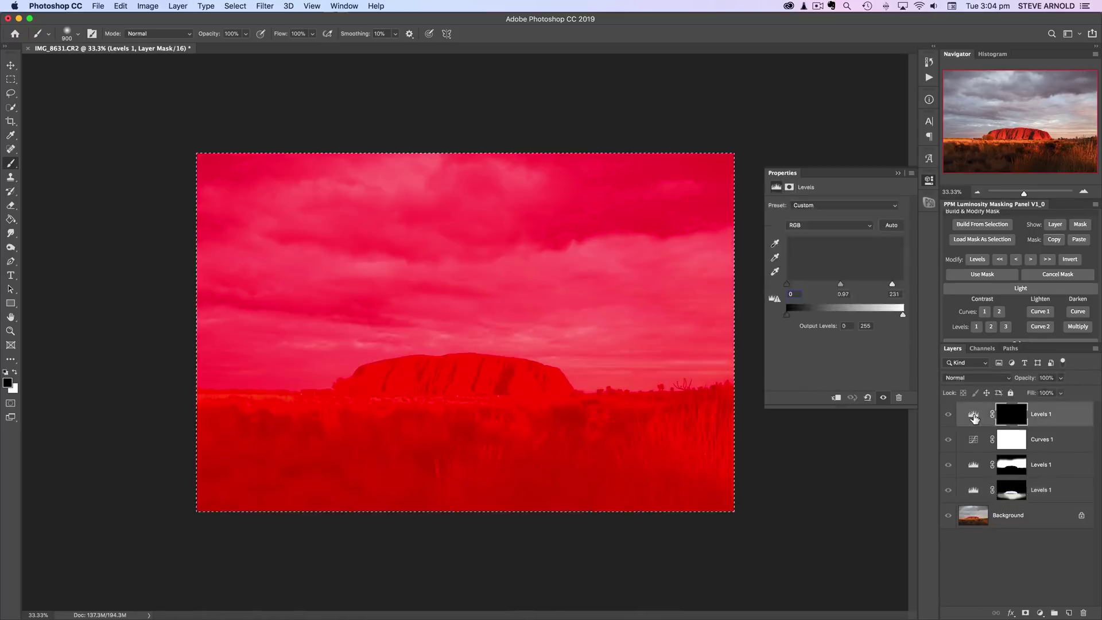
click(1013, 416)
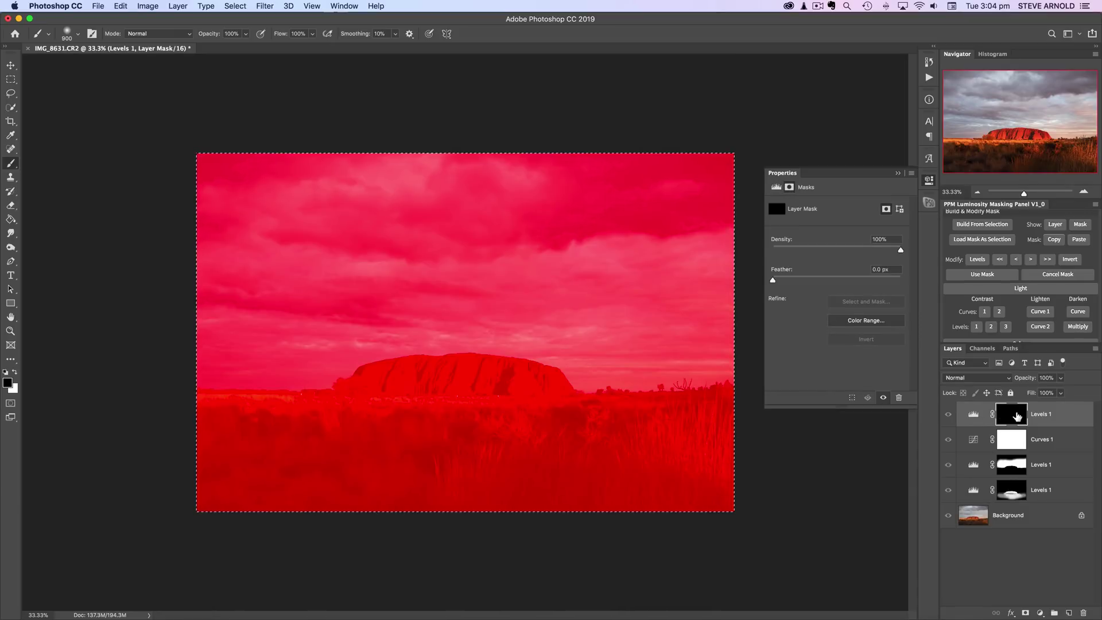
click(1079, 240)
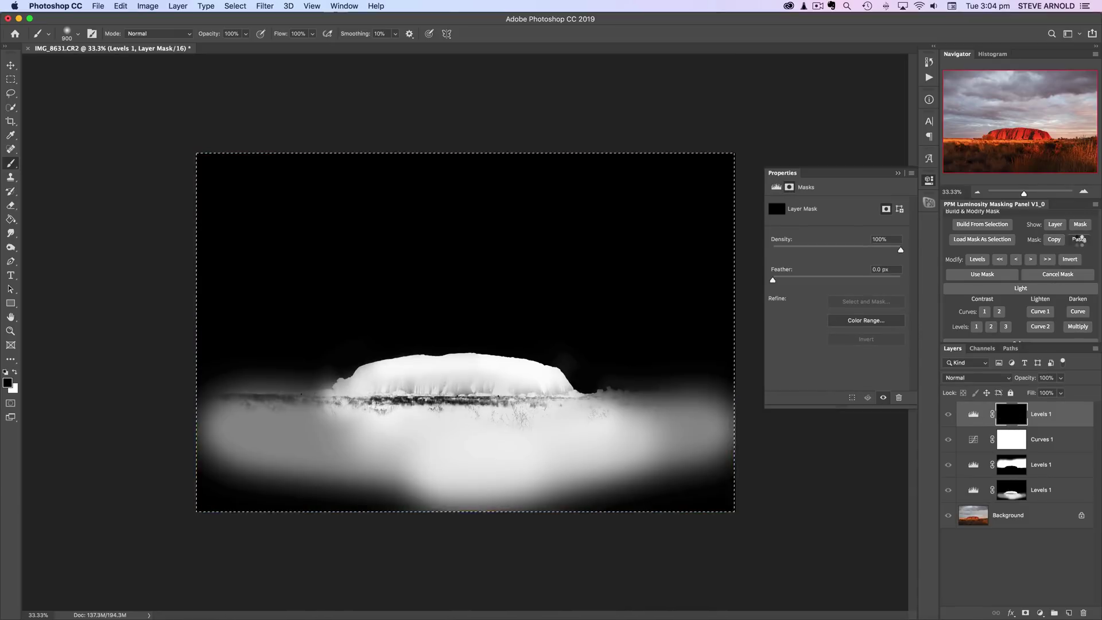
key(super+d)
Check the top Levels layer's effect on the rock and foreground by repeatedly hiding and showing it
click(972, 414)
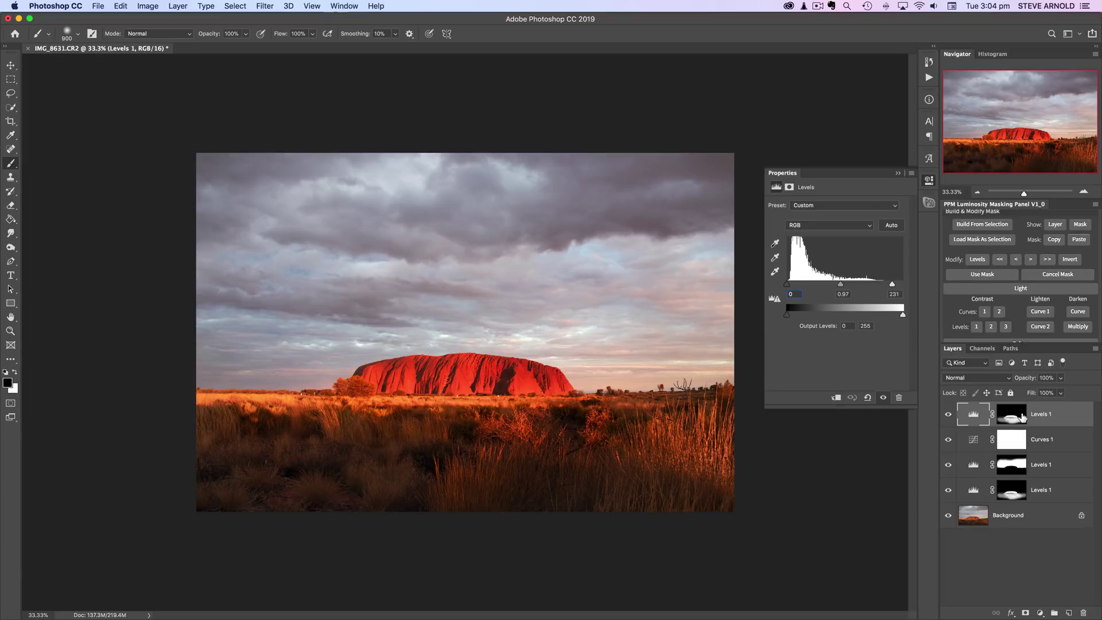
click(947, 418)
click(947, 418)
click(948, 419)
click(948, 418)
click(947, 418)
click(947, 419)
click(947, 418)
click(948, 419)
click(948, 414)
click(948, 414)
click(945, 416)
click(946, 417)
Fine-tune the top Levels layer's white input level, and compare the rock and foreground with and without the layer
drag(883, 284, 842, 285)
drag(840, 285, 888, 285)
click(948, 414)
click(948, 414)
click(948, 415)
click(948, 414)
click(929, 181)
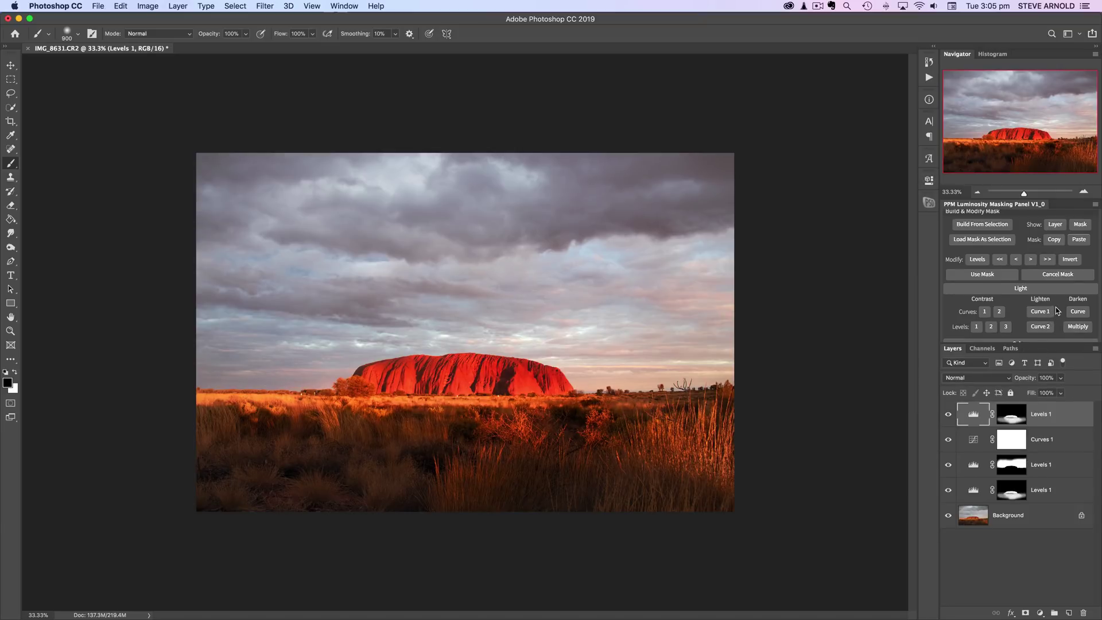
Apply the PPM Luminosity Masking Warm colour effect above the top Levels layer
scroll(1056, 307, down, 3)
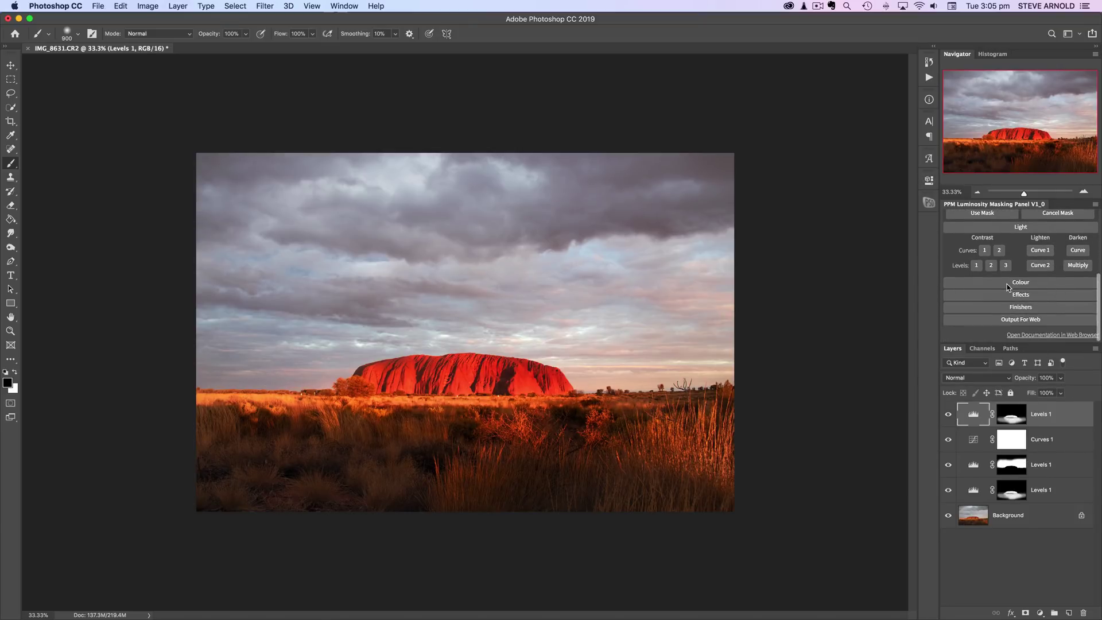
click(1008, 284)
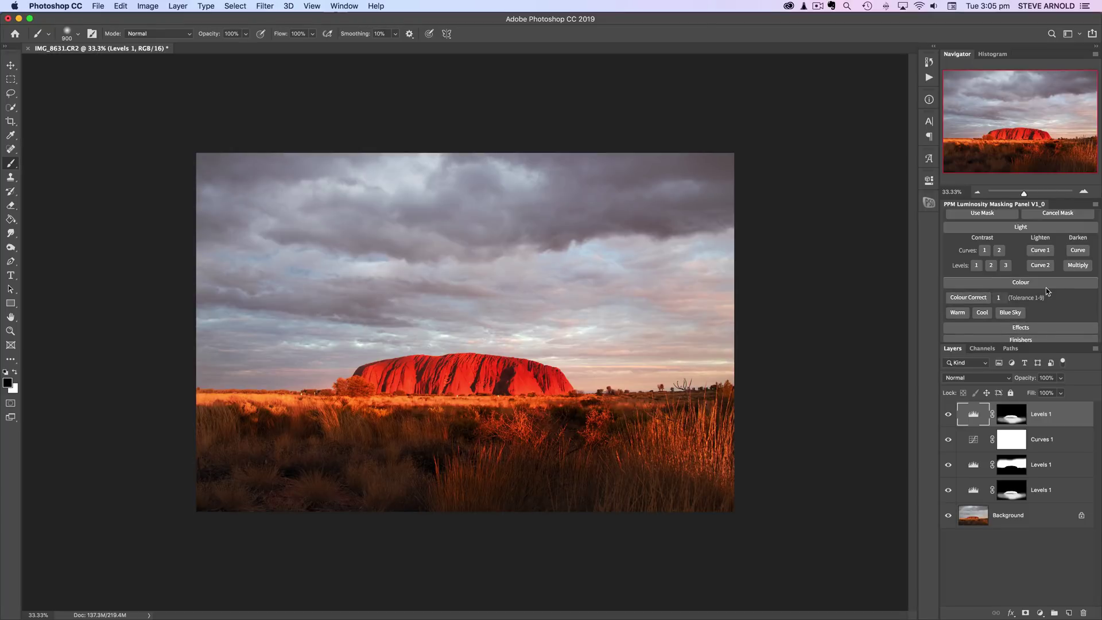
click(1034, 227)
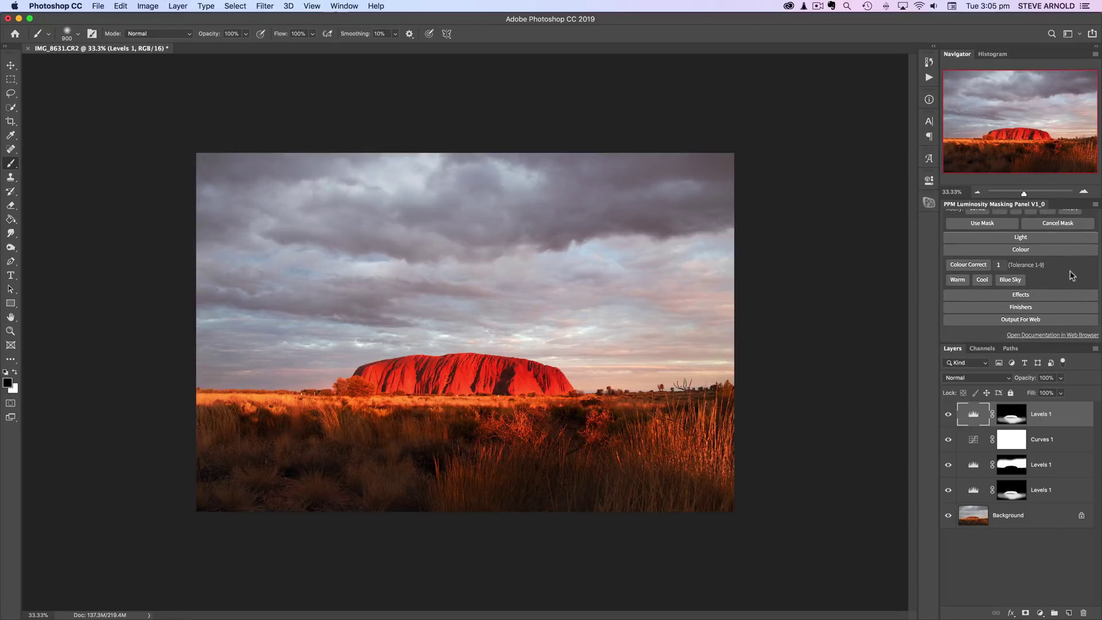
click(962, 282)
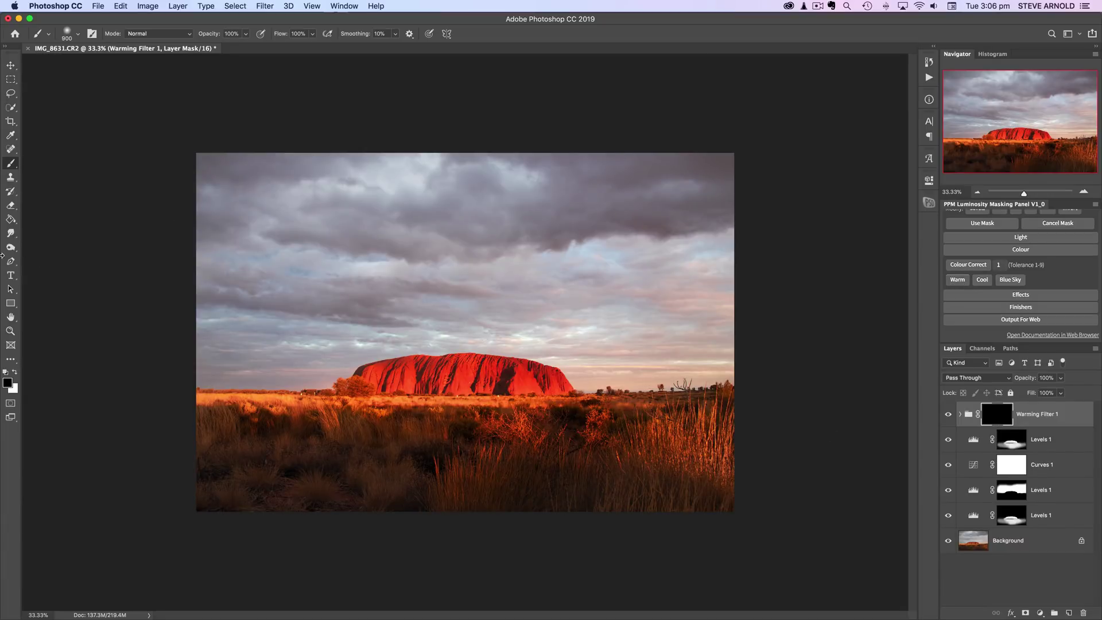
Paint white over the sky on the warming effect's group mask with a 1200 px brush
key(x)
key(bracketright)
key(bracketright)
key(bracketright)
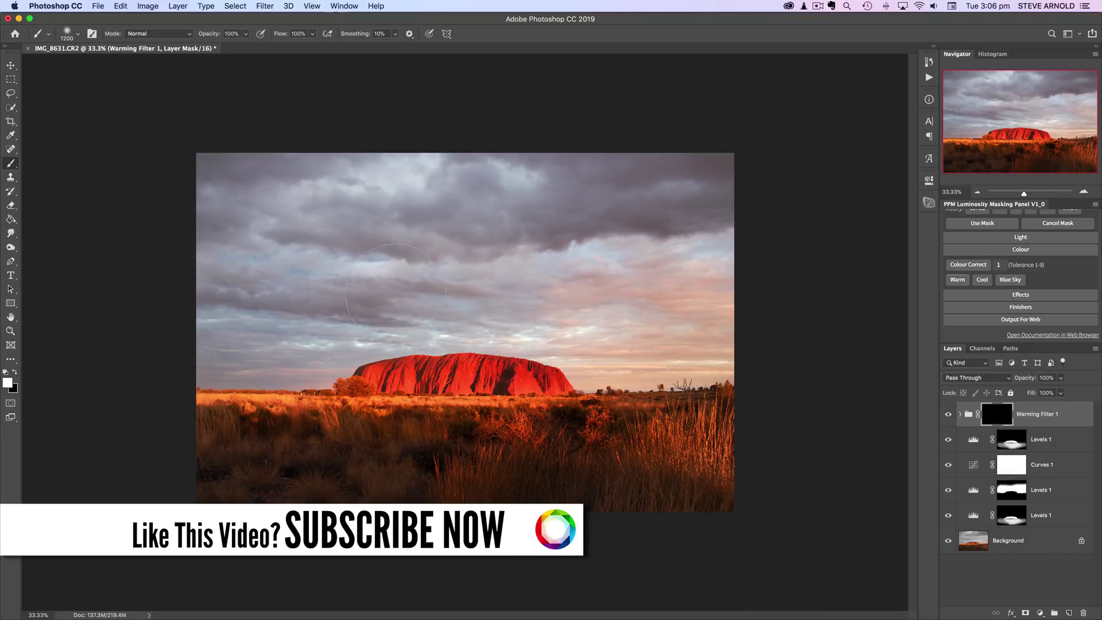
mouse_move(393, 285)
mouse_down()
mouse_move(429, 263)
mouse_move(256, 242)
mouse_move(260, 199)
mouse_move(582, 191)
mouse_move(263, 160)
mouse_move(325, 173)
mouse_move(679, 171)
mouse_move(499, 207)
mouse_move(716, 202)
mouse_move(489, 216)
mouse_move(765, 189)
mouse_up()
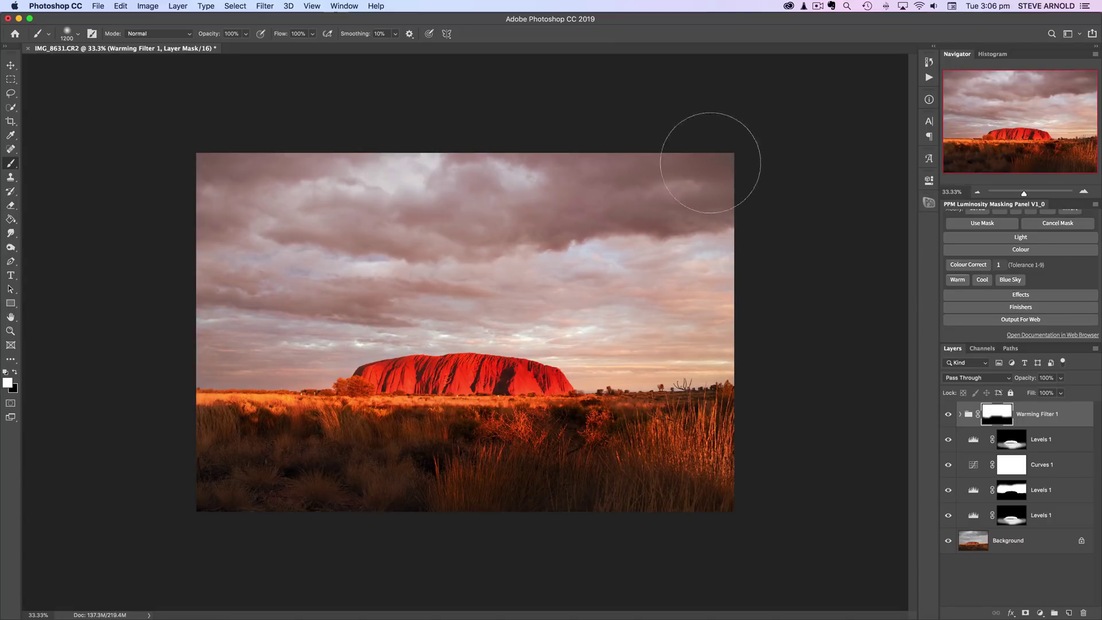
mouse_move(202, 172)
mouse_down()
mouse_move(361, 270)
mouse_move(325, 345)
mouse_up()
Set the warming filter group's opacity to 49% and look over the layers inside the group
mouse_move(1028, 380)
mouse_down()
mouse_move(1007, 382)
mouse_move(1020, 382)
mouse_up()
click(959, 414)
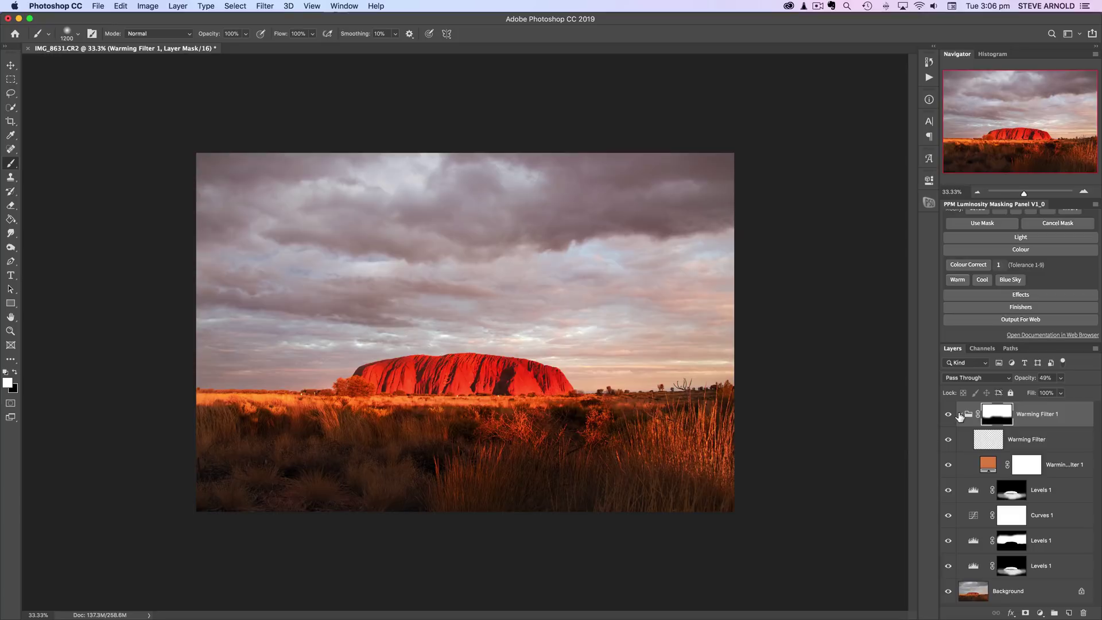
click(987, 465)
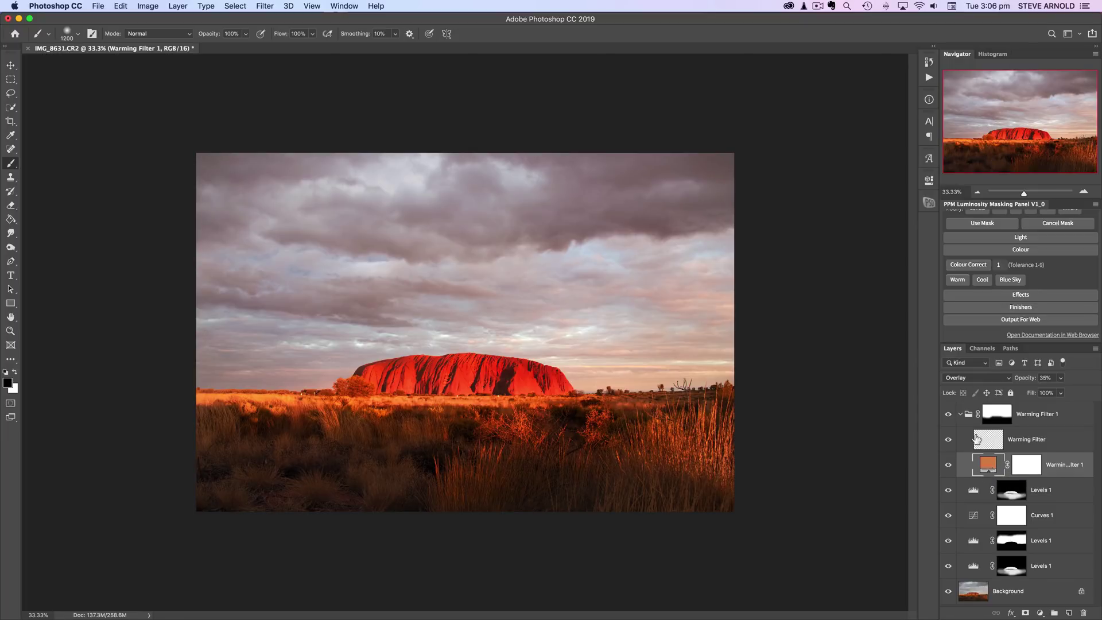
click(960, 414)
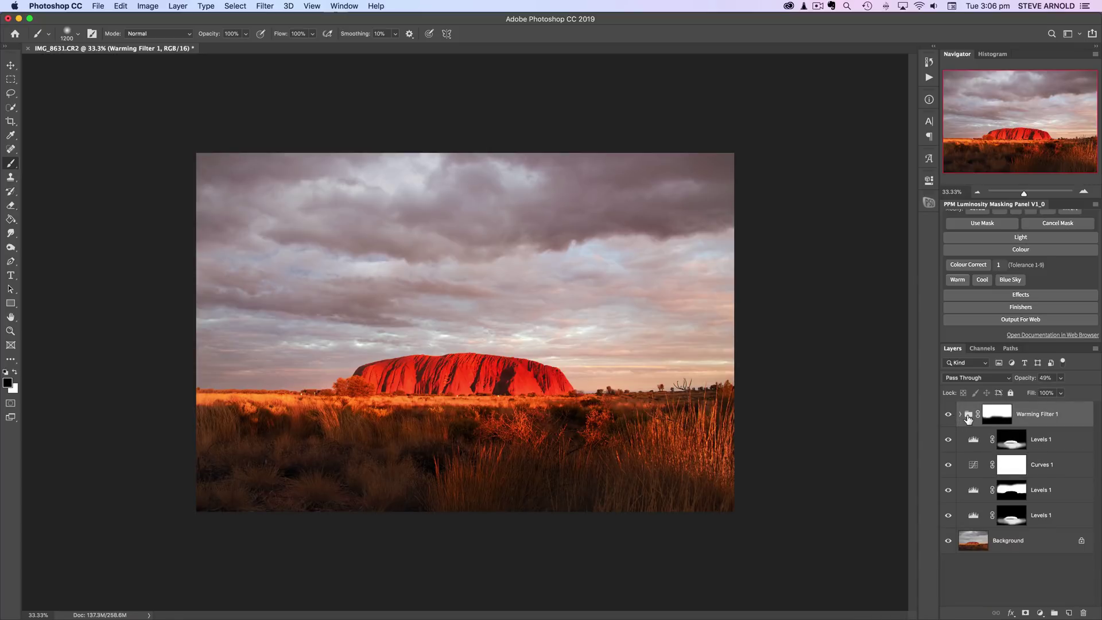
Compare the image with and without the warming filter group, and leave no layer selected
click(1000, 416)
click(948, 415)
click(948, 415)
click(948, 414)
click(948, 414)
mouse_move(1027, 379)
mouse_down()
mouse_move(1008, 383)
mouse_move(1027, 380)
mouse_up()
click(948, 417)
click(947, 416)
click(947, 414)
click(947, 414)
click(1040, 588)
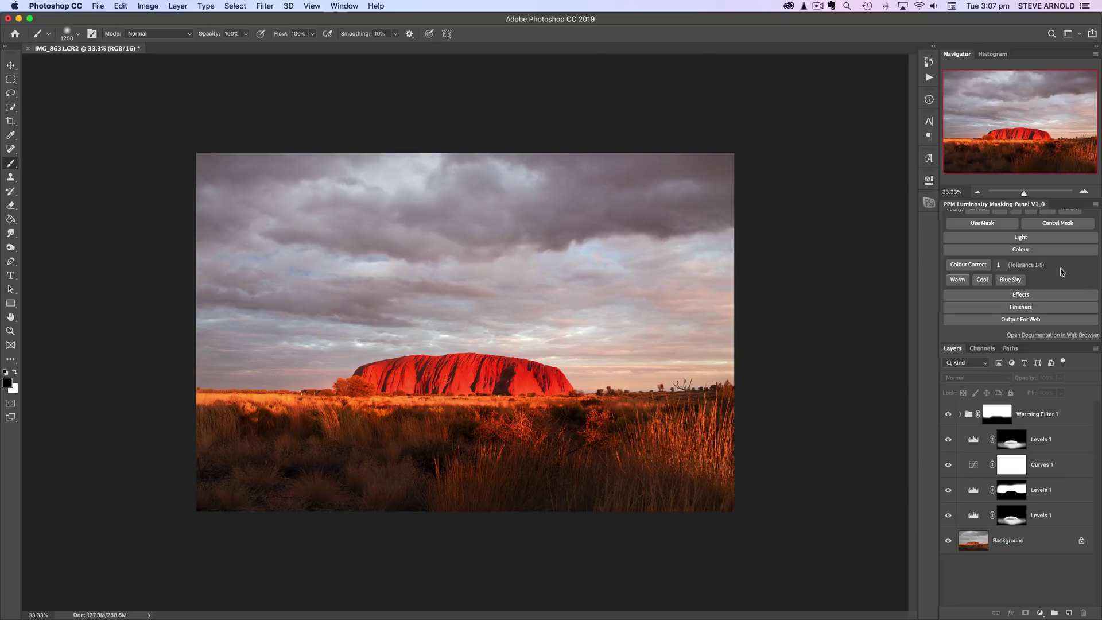
Add the PPM Contrast Vignette effect above the warming filter group and open its curve for inspection
click(1037, 251)
click(1031, 305)
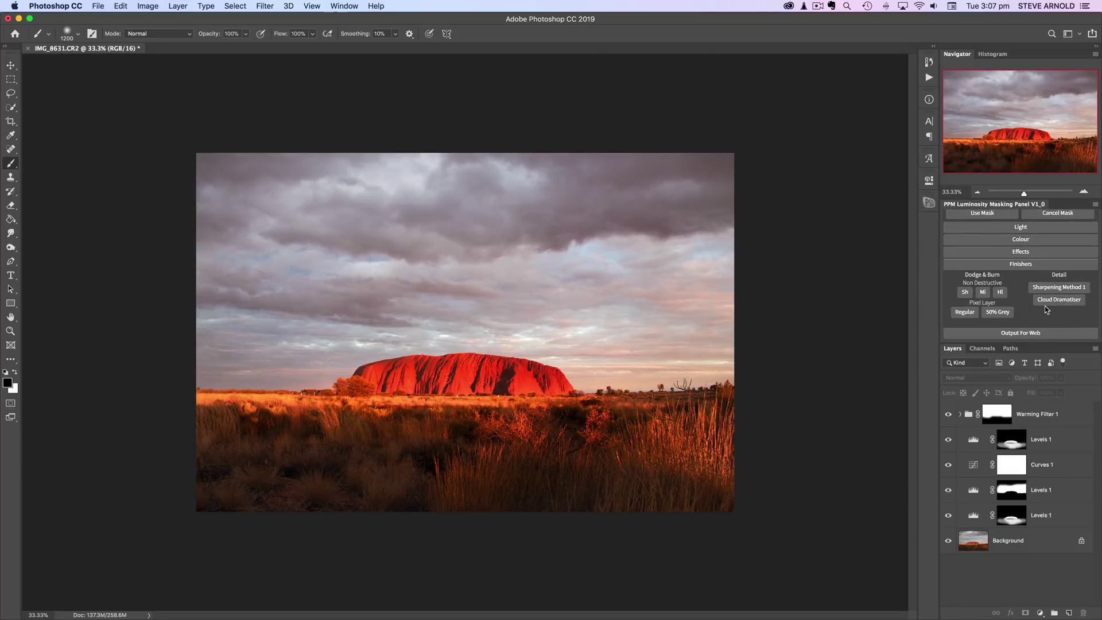
click(1027, 266)
click(1022, 295)
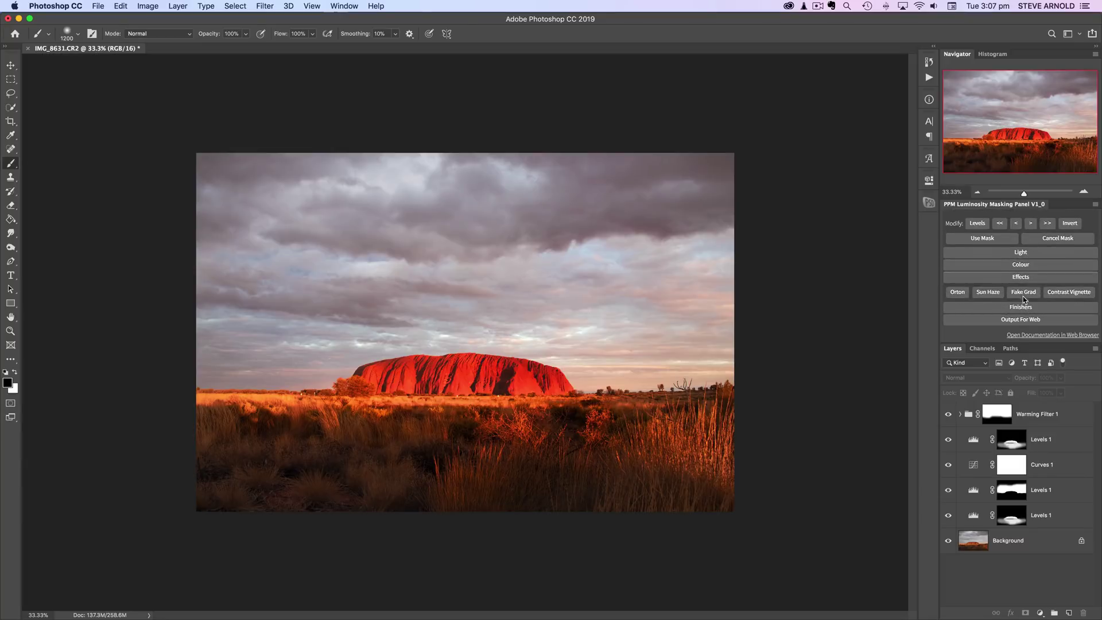
click(1070, 293)
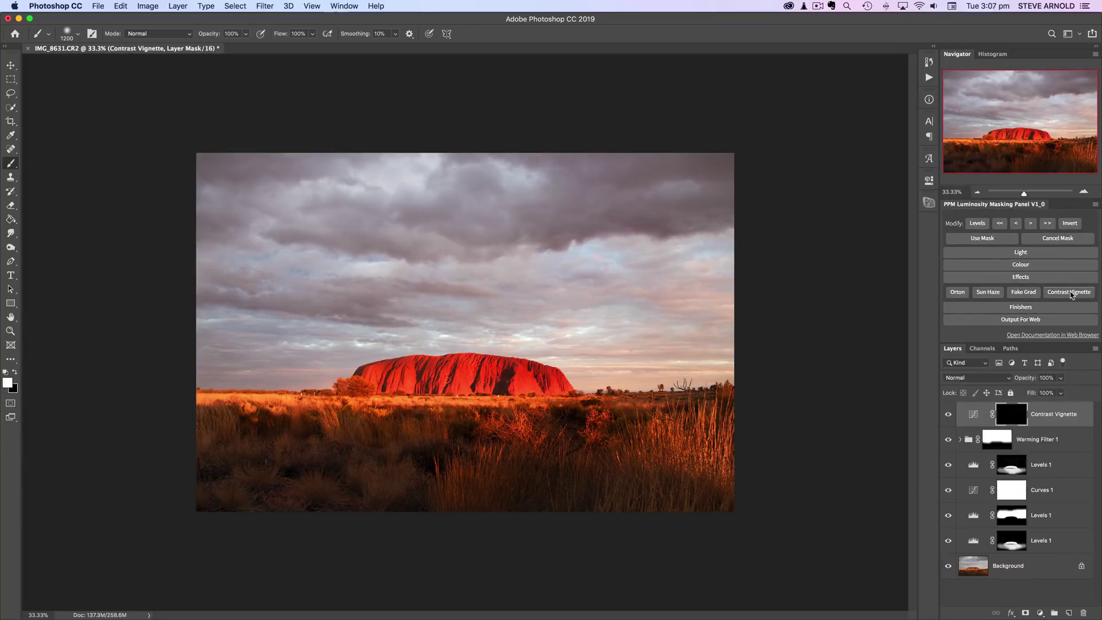
double_click(973, 416)
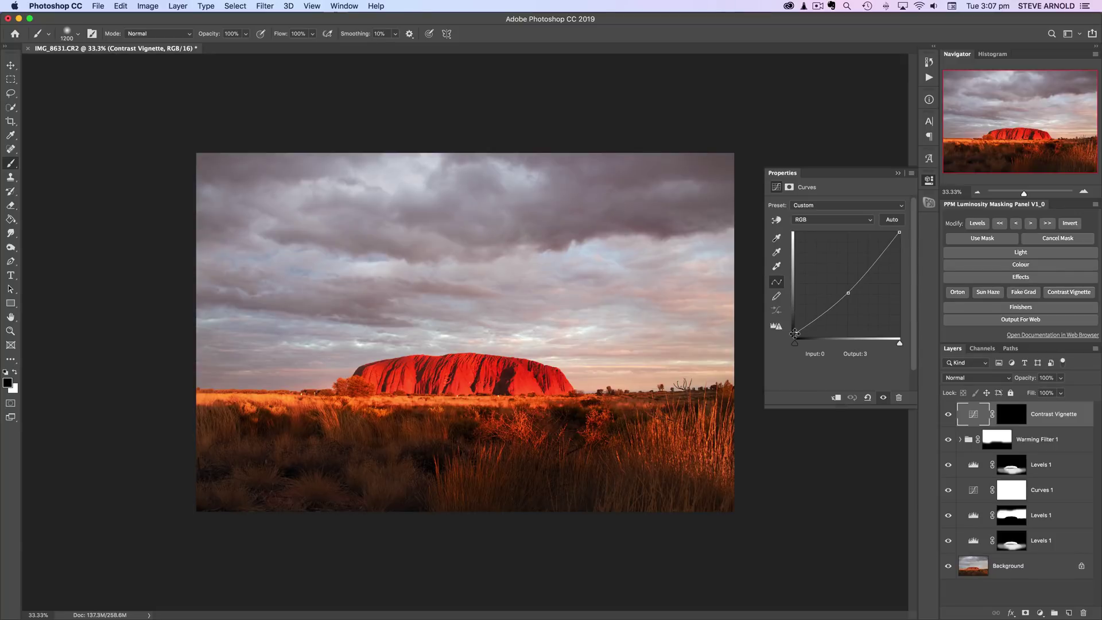
Paint white over the foreground's lower corners on the Contrast Vignette mask with a 1500 px brush at 38% opacity
click(1010, 415)
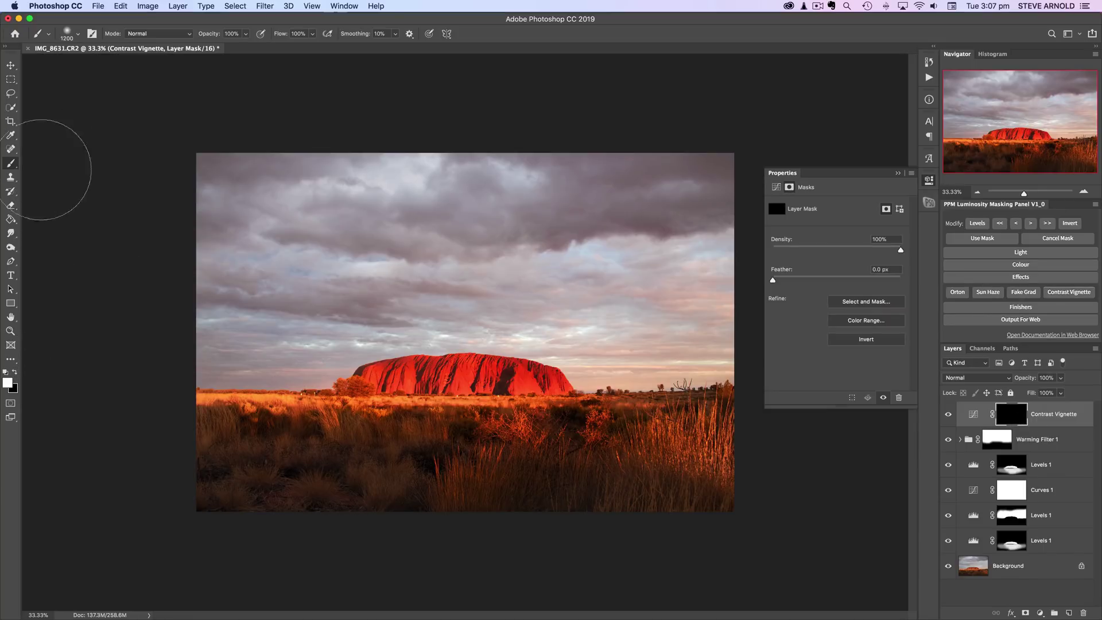
key(bracketright)
key(bracketright)
key(bracketright)
drag(618, 476, 701, 460)
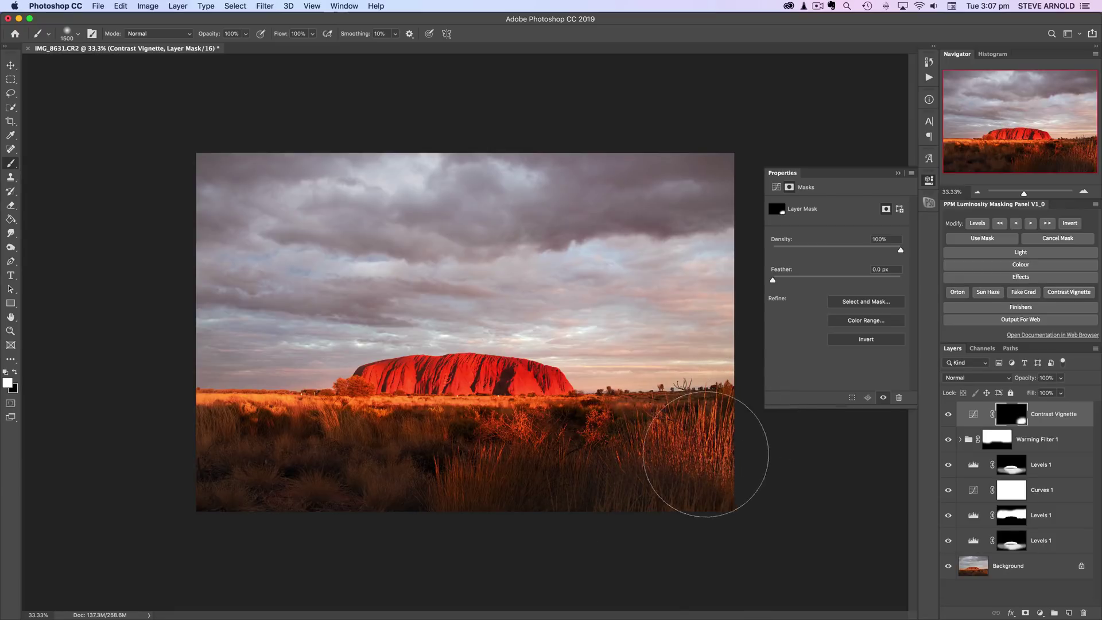
click(929, 180)
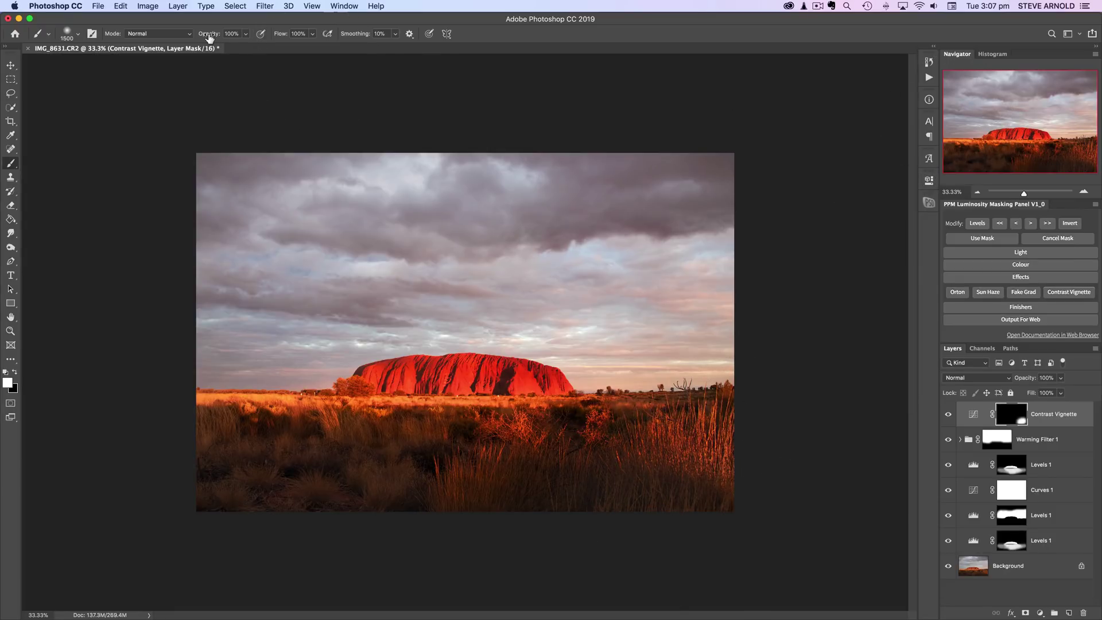
key(super+z)
drag(210, 38, 173, 45)
drag(615, 455, 730, 455)
drag(364, 479, 184, 467)
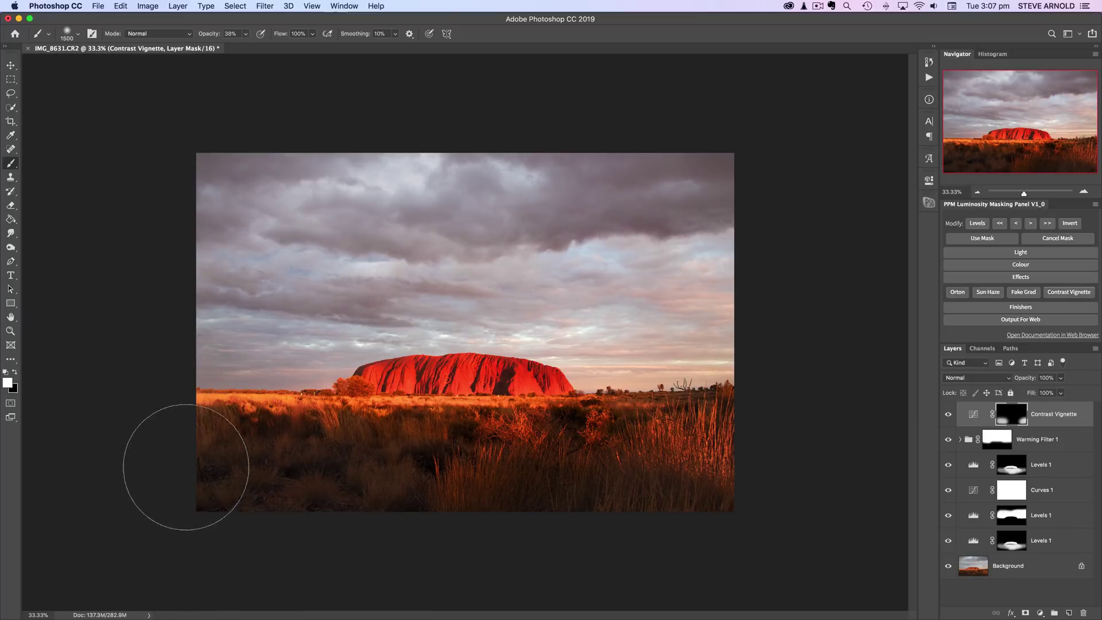
Paint white along the sky's outer edges on the Contrast Vignette mask, and compare the image with and without the layer
drag(140, 229, 149, 146)
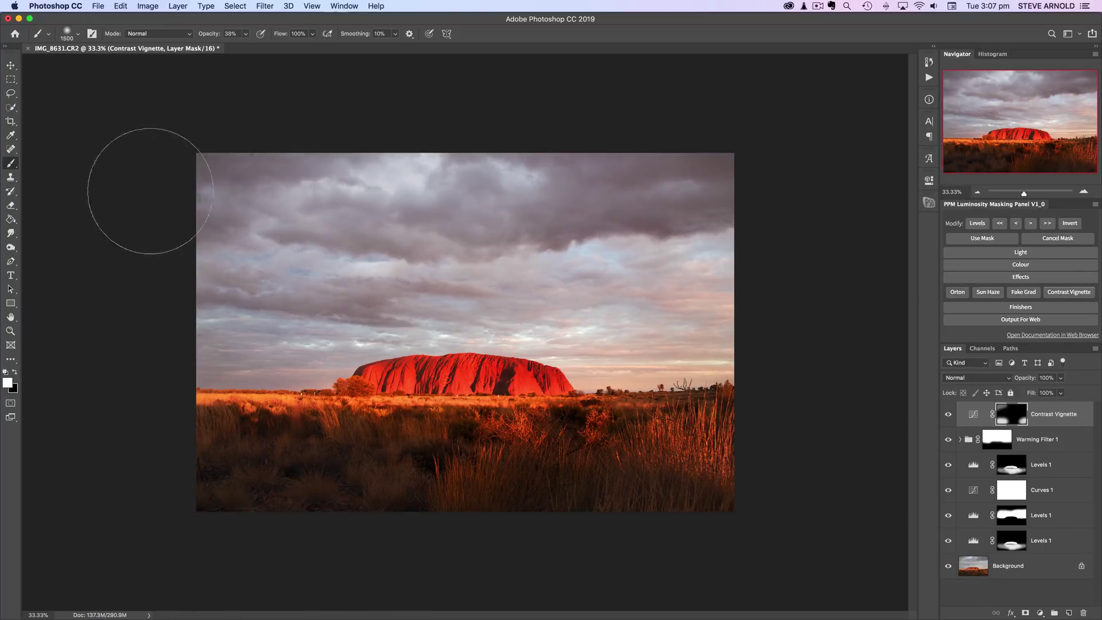
mouse_move(325, 150)
mouse_down()
mouse_move(418, 141)
mouse_move(236, 153)
mouse_move(597, 137)
mouse_move(709, 142)
mouse_move(746, 160)
mouse_move(581, 138)
mouse_move(622, 174)
mouse_up()
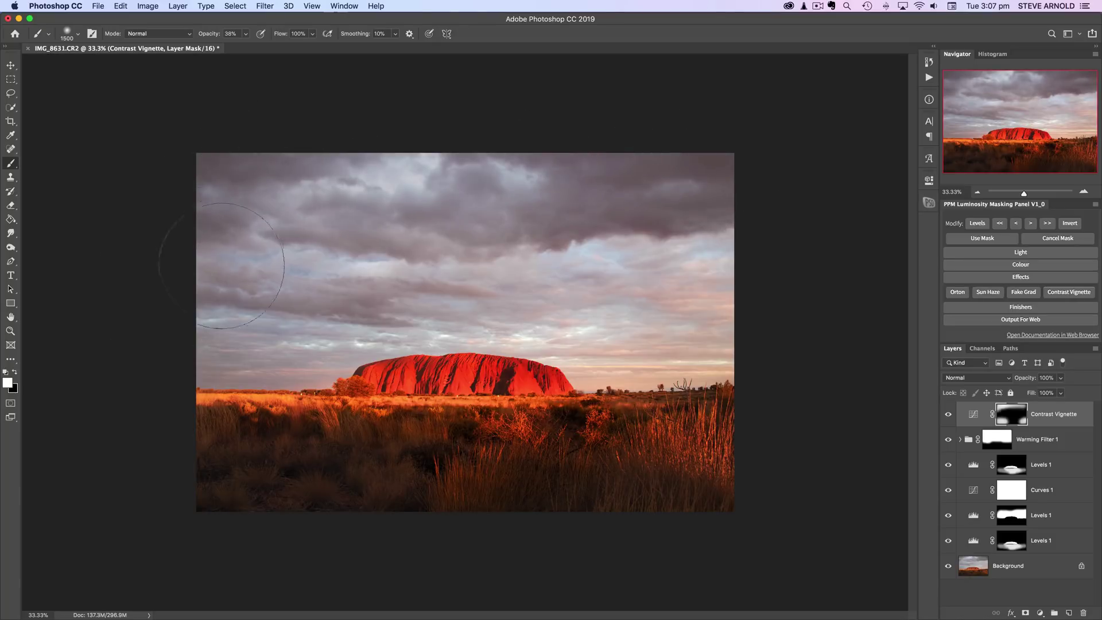
mouse_move(213, 324)
mouse_down()
mouse_move(356, 267)
mouse_move(295, 303)
mouse_up()
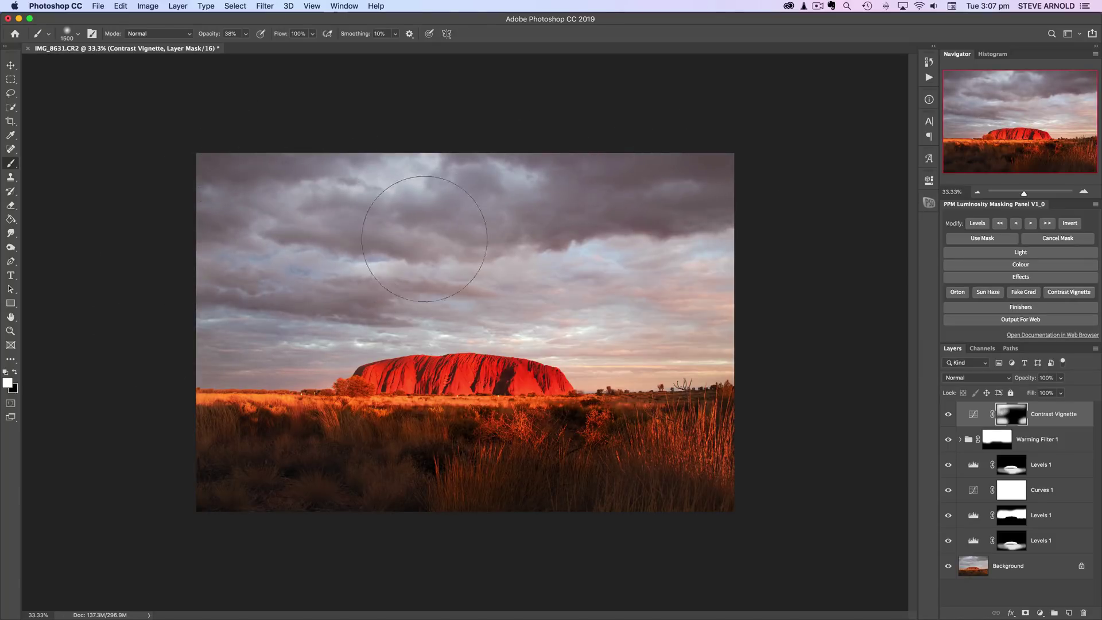
mouse_move(664, 206)
mouse_down()
mouse_move(762, 288)
mouse_move(849, 283)
mouse_move(743, 315)
mouse_up()
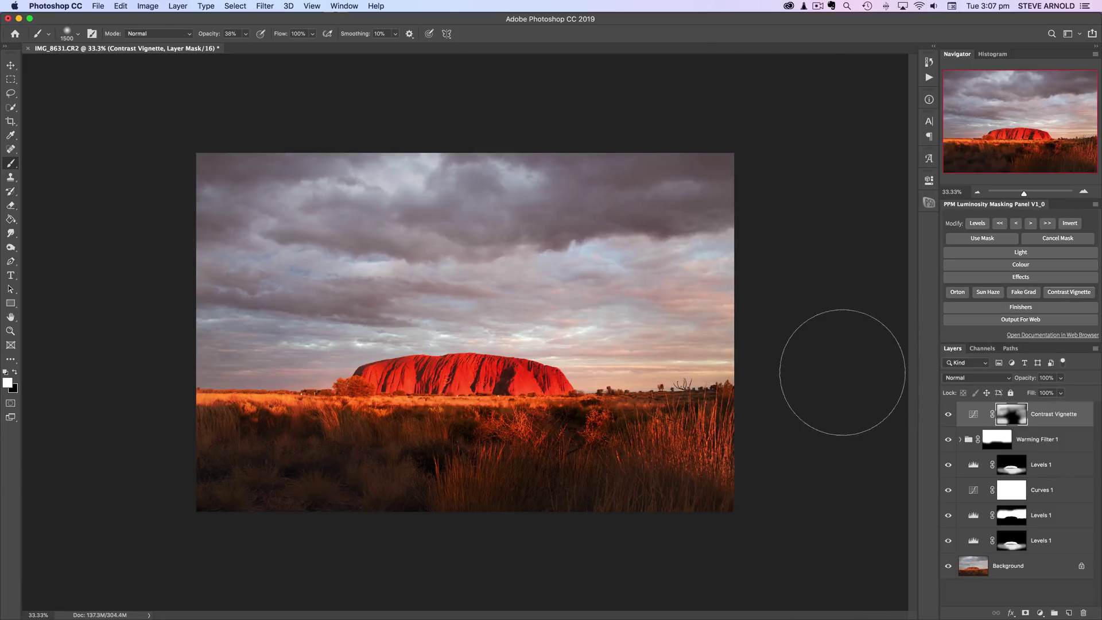
click(948, 415)
click(948, 414)
click(947, 415)
click(948, 415)
Add the PPM Lighten Curve 2 adjustment above the Contrast Vignette layer and invert its mask to black
scroll(1044, 281, up, 3)
click(1027, 322)
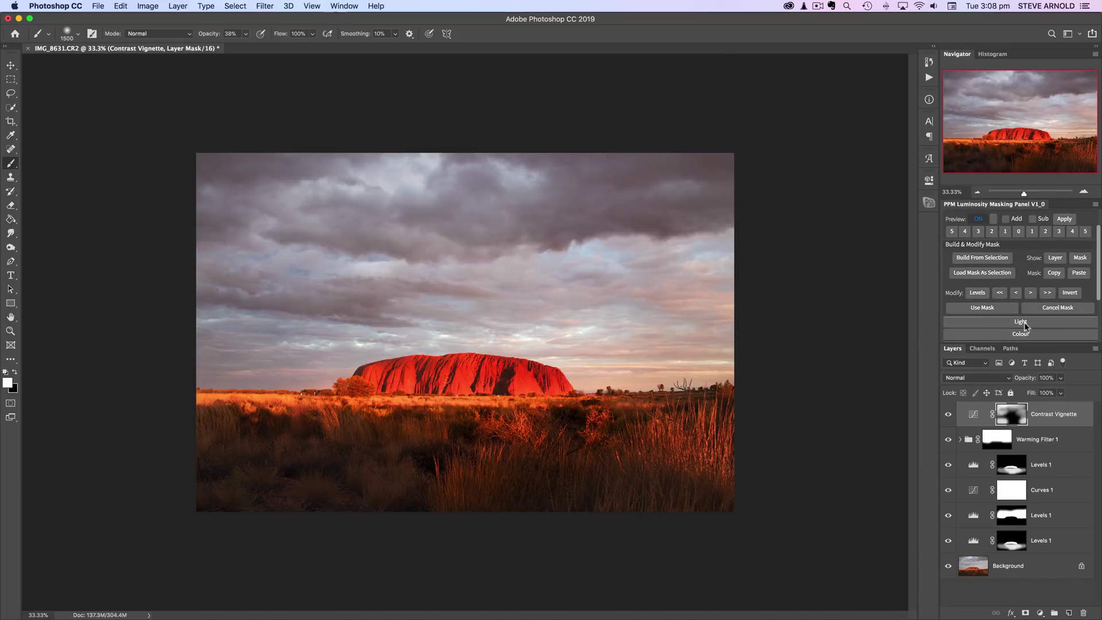
scroll(1052, 287, down, 2)
click(1045, 323)
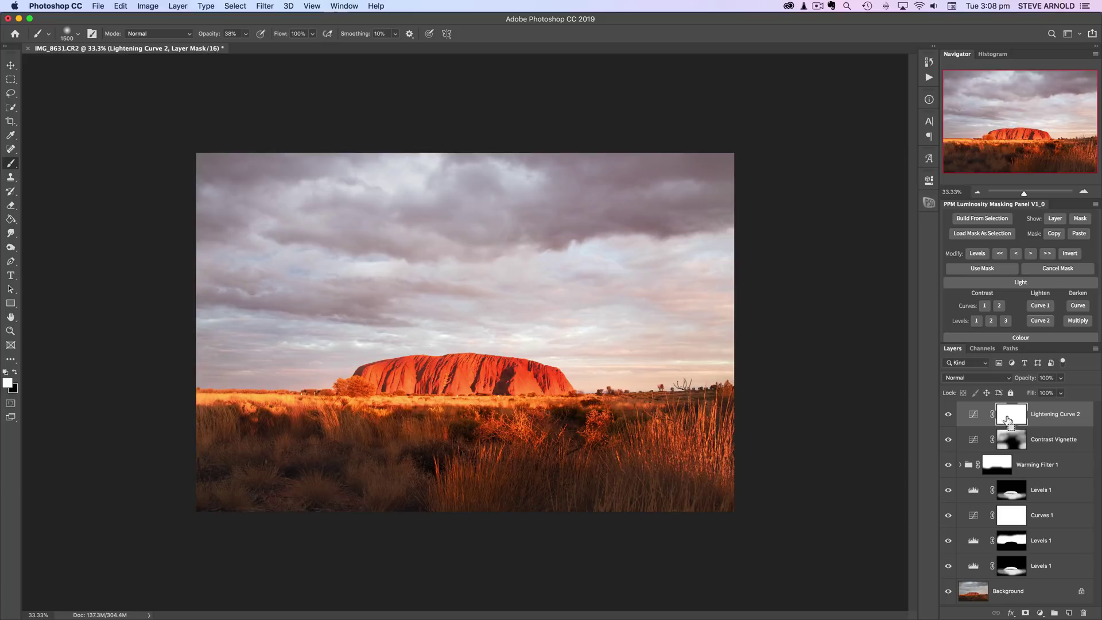
key(super+i)
Try painting white over the central foreground on the Lightening Curve 2 mask, compare the effect, and refill the mask with black
mouse_move(524, 431)
mouse_down()
mouse_move(381, 442)
mouse_move(508, 453)
mouse_move(420, 467)
mouse_move(586, 443)
mouse_up()
key(bracketleft)
key(bracketleft)
key(bracketleft)
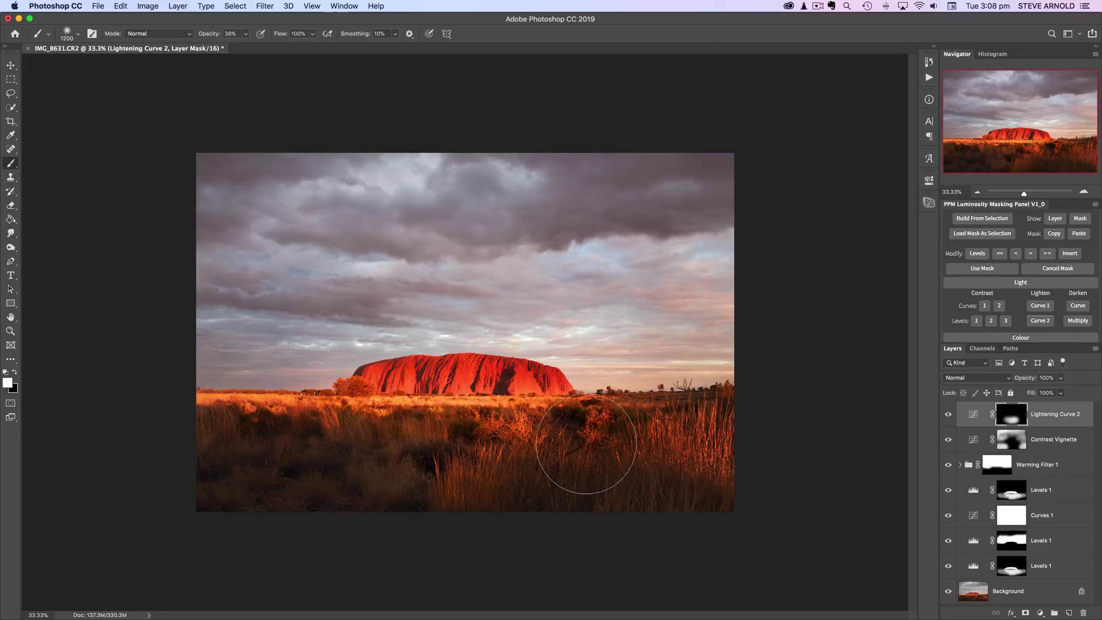
click(947, 414)
click(948, 414)
click(948, 415)
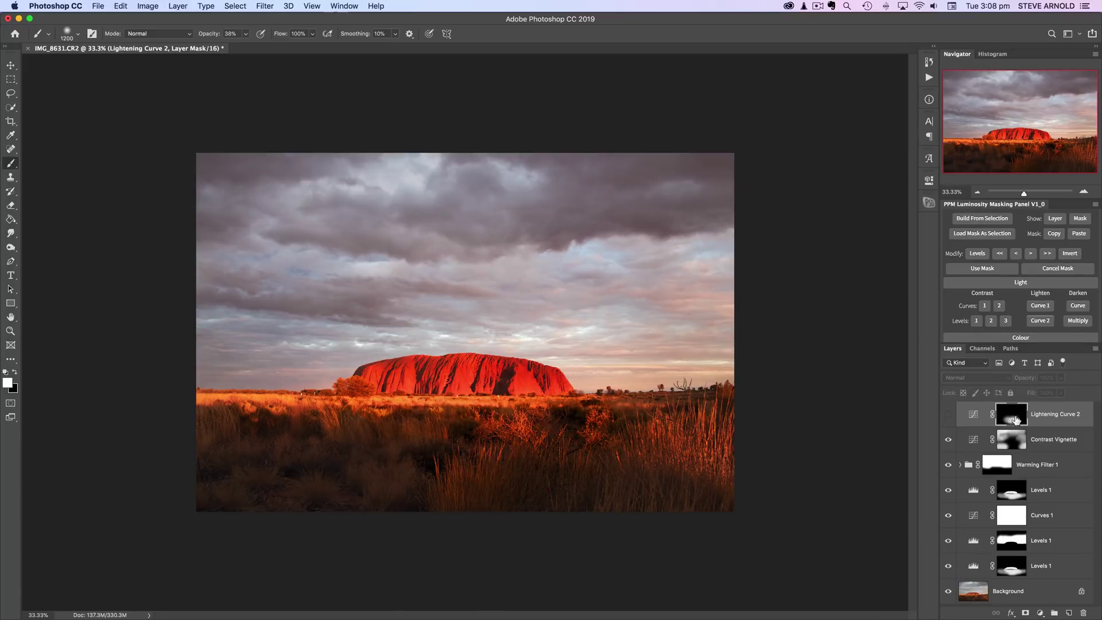
click(947, 414)
key(super+bracketleft)
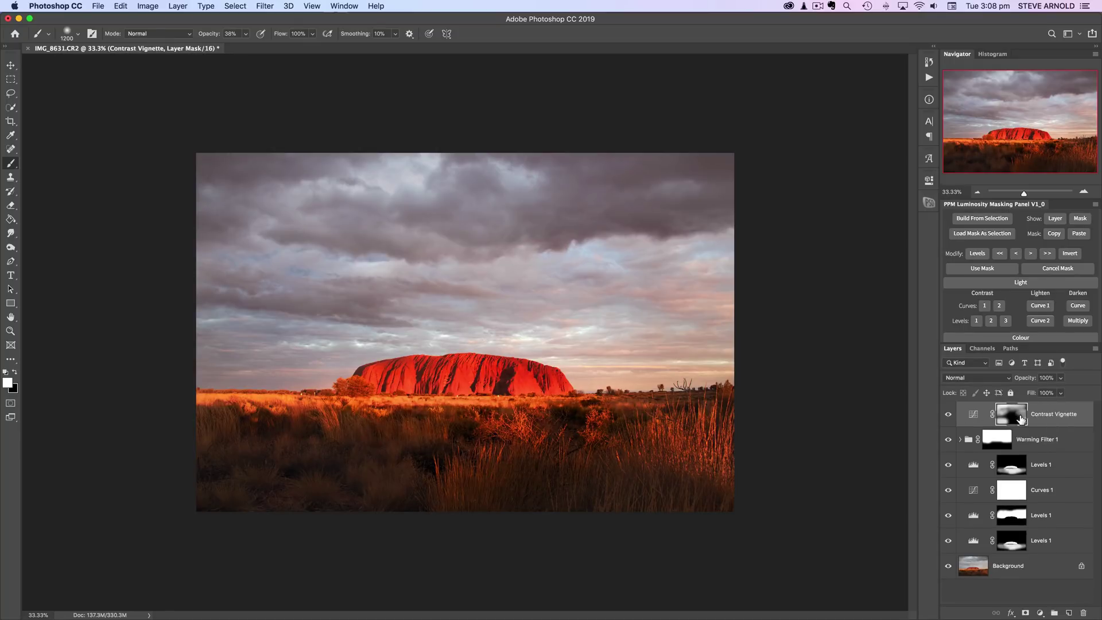
key(super+bracketright)
key(super+BackSpace)
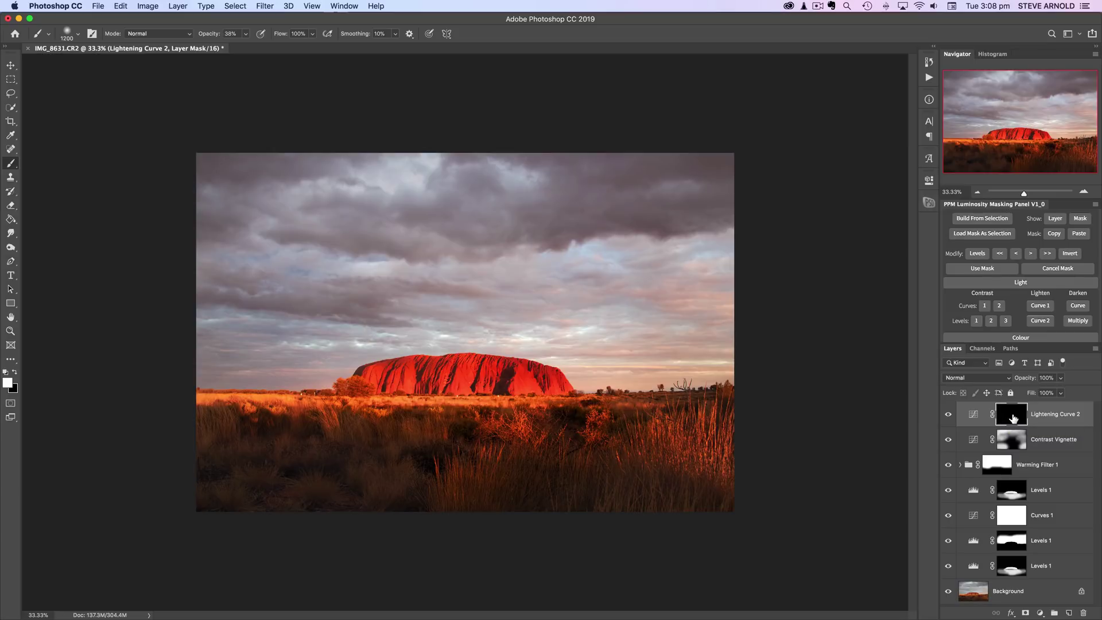
Paint white over the central foreground grass on the Lightening Curve 2 mask with a smaller brush, ending at 900 px
key(bracketleft)
key(bracketleft)
key(bracketleft)
key(bracketleft)
key(bracketleft)
key(bracketleft)
mouse_move(547, 427)
mouse_down()
mouse_move(384, 432)
mouse_move(547, 435)
mouse_move(447, 464)
mouse_move(391, 436)
mouse_move(492, 460)
mouse_move(524, 449)
mouse_move(432, 487)
mouse_up()
key(bracketright)
key(bracketright)
key(bracketright)
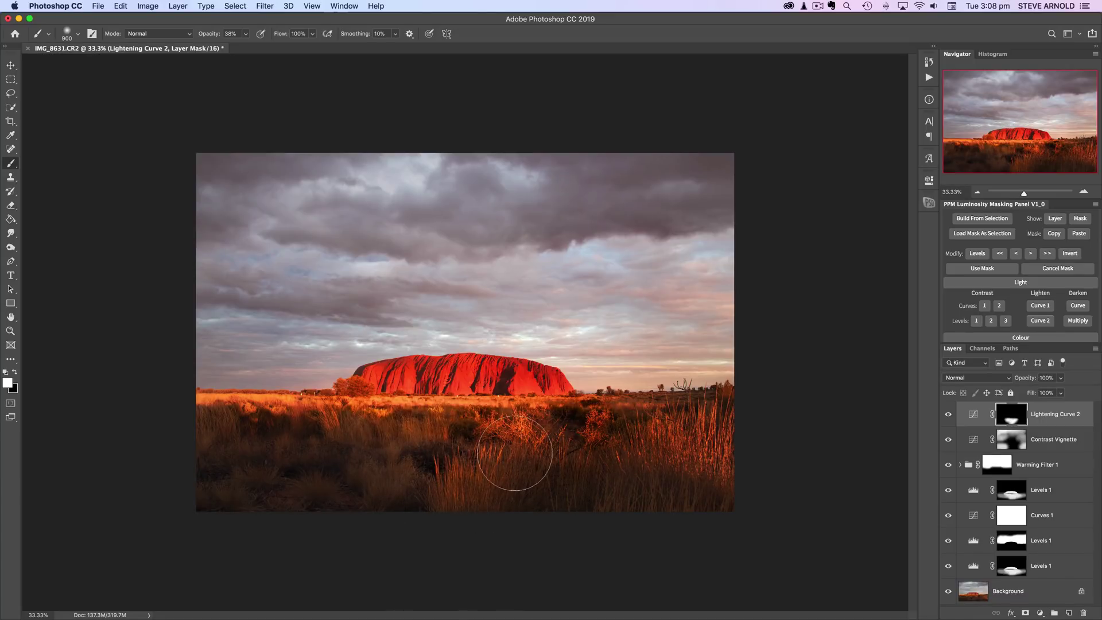
Extend the white on the Lightening Curve 2 mask across the shaded foreground, comparing the image with and without the layer
click(948, 416)
click(948, 415)
click(947, 416)
click(947, 415)
mouse_move(284, 451)
mouse_down()
mouse_move(344, 446)
mouse_move(418, 465)
mouse_move(591, 460)
mouse_move(569, 500)
mouse_up()
click(948, 415)
click(948, 416)
click(948, 415)
click(948, 415)
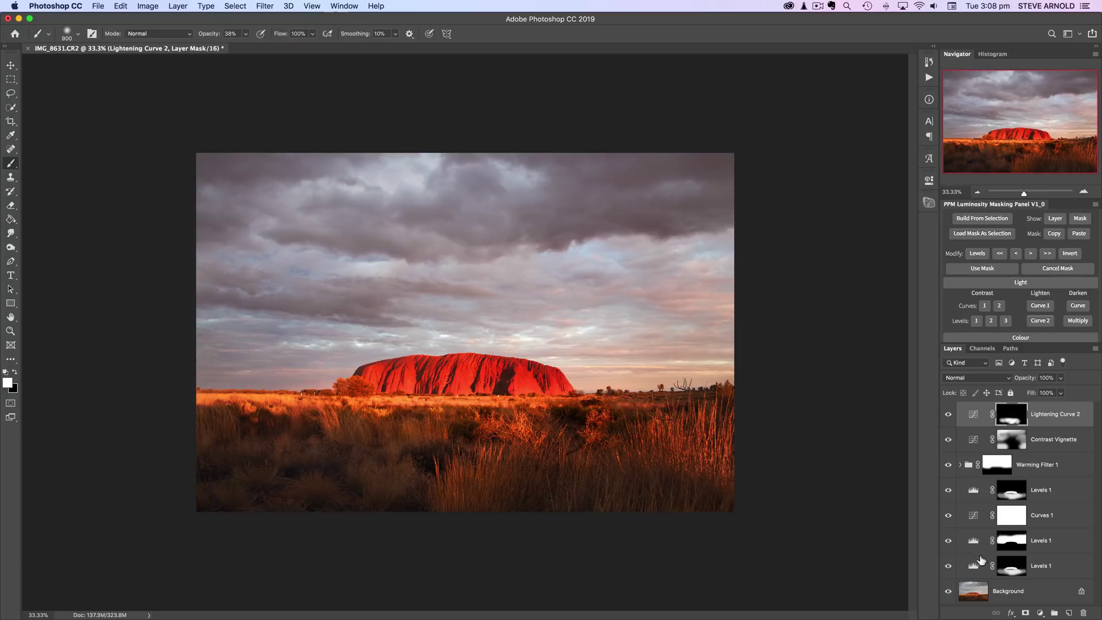
Compare the original photo with the edit by hiding and restoring all adjustment layers, and review the image at a smaller size
drag(948, 415, 947, 573)
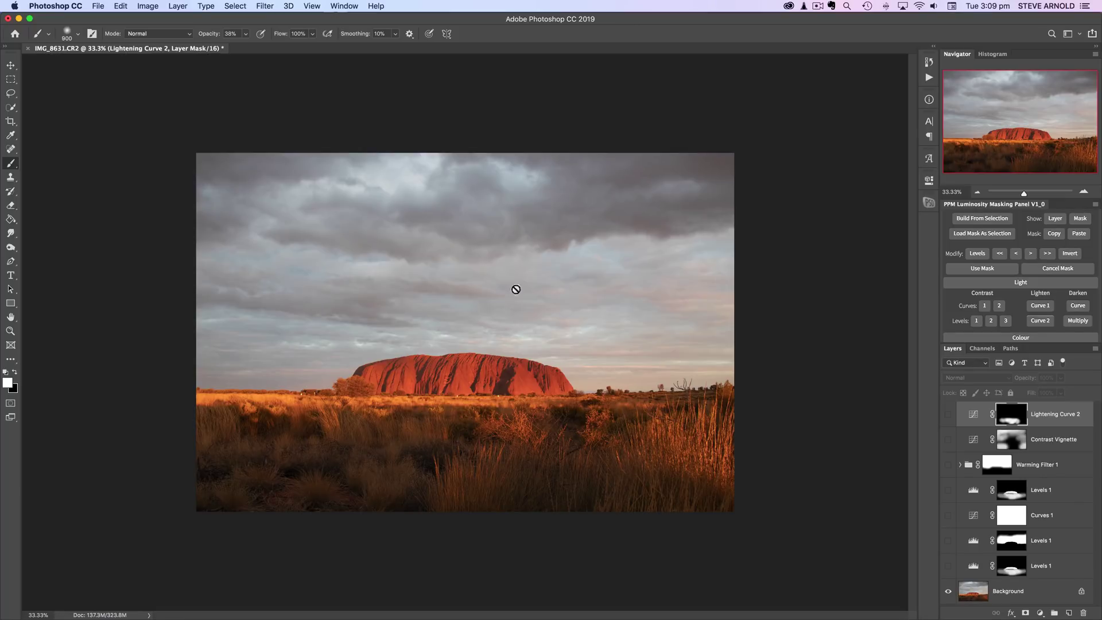
drag(950, 571, 948, 421)
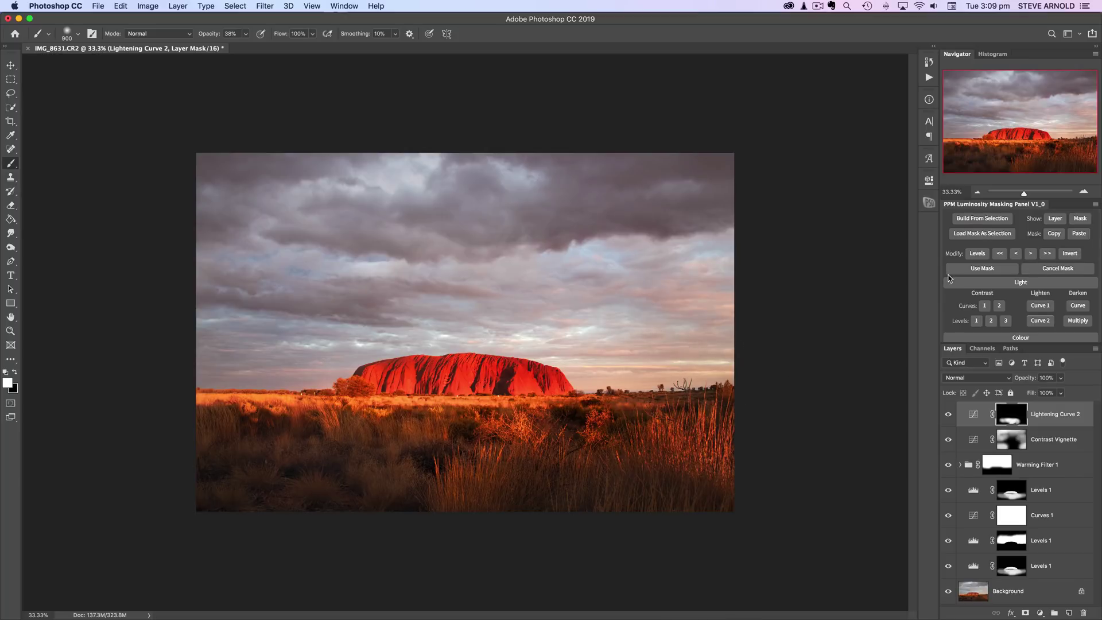
click(977, 192)
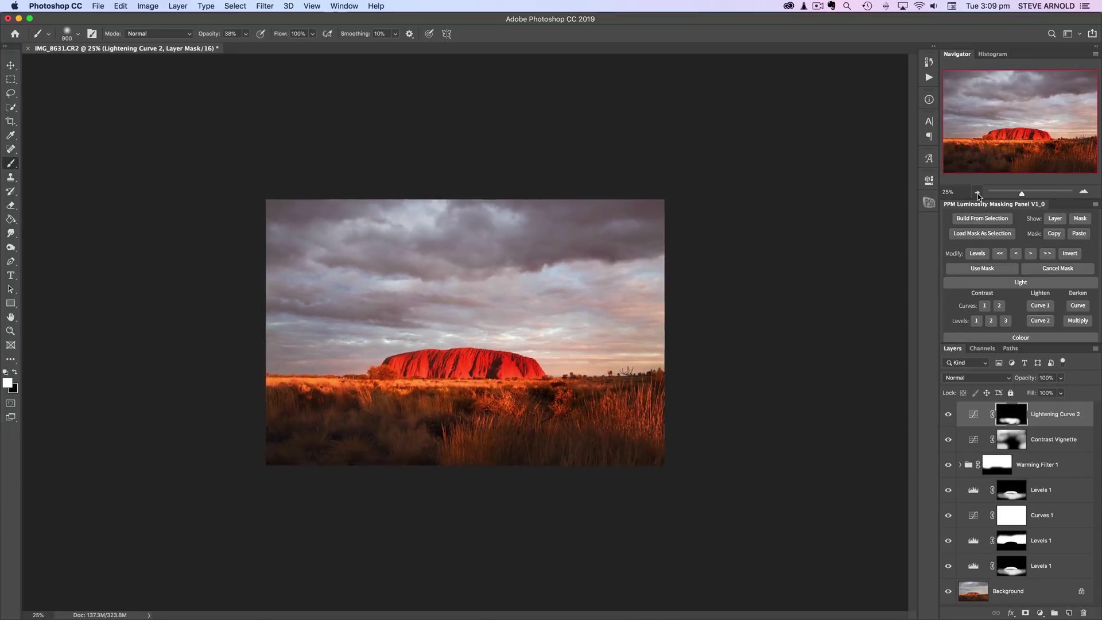
click(976, 192)
mouse_move(948, 414)
mouse_down()
mouse_move(949, 570)
mouse_move(950, 417)
mouse_up()
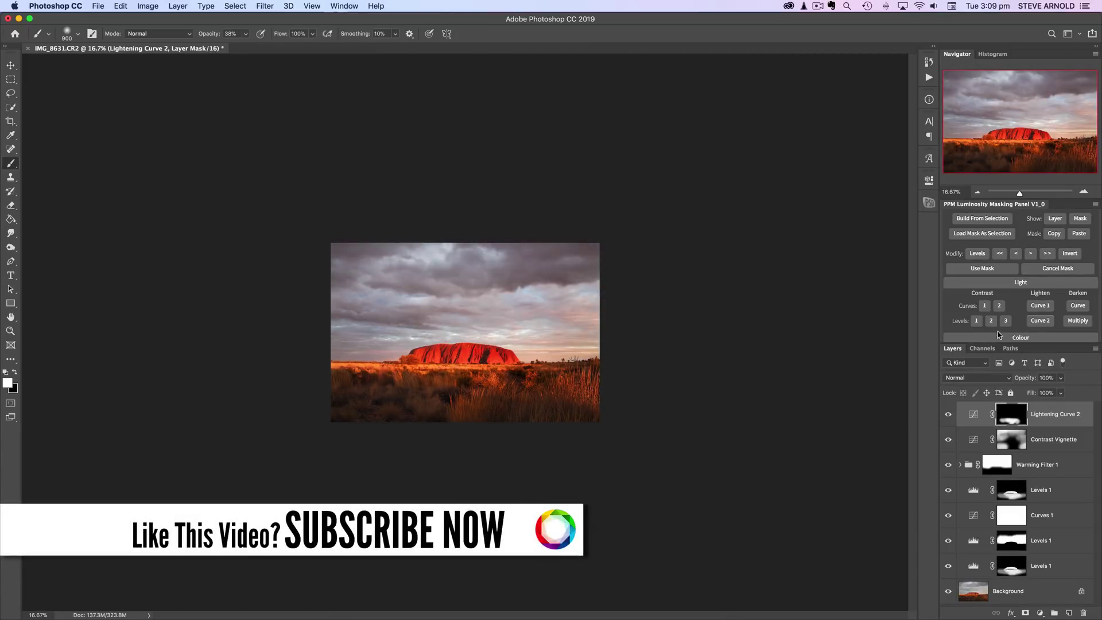
click(1083, 193)
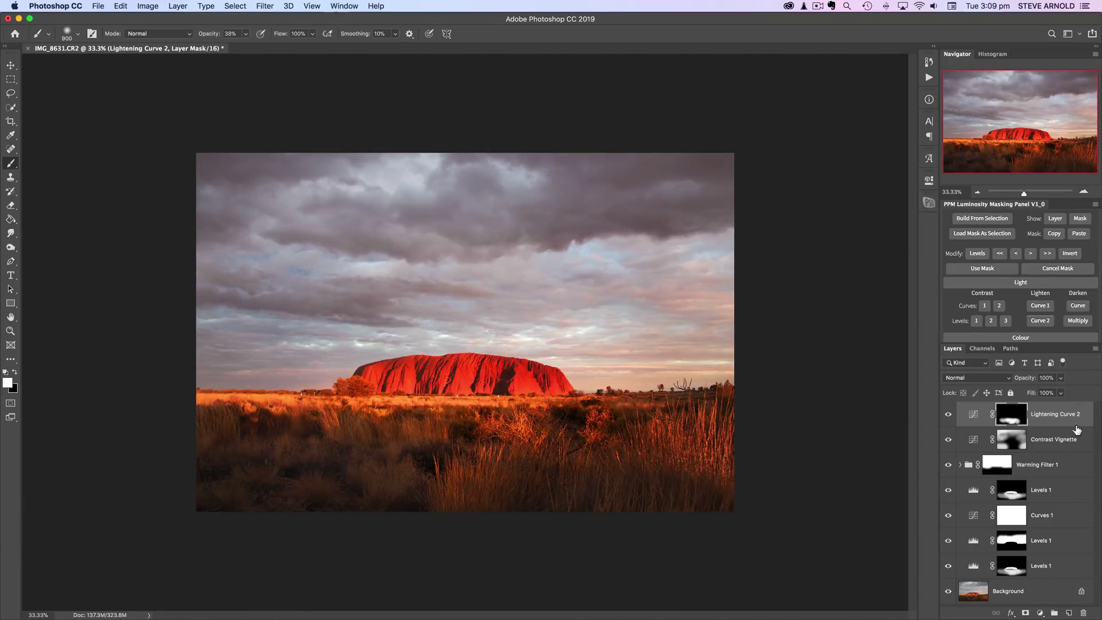
Add the PPM Orton effect on top, invert its mask to white, and reduce the layer's opacity to about 18%
click(1020, 282)
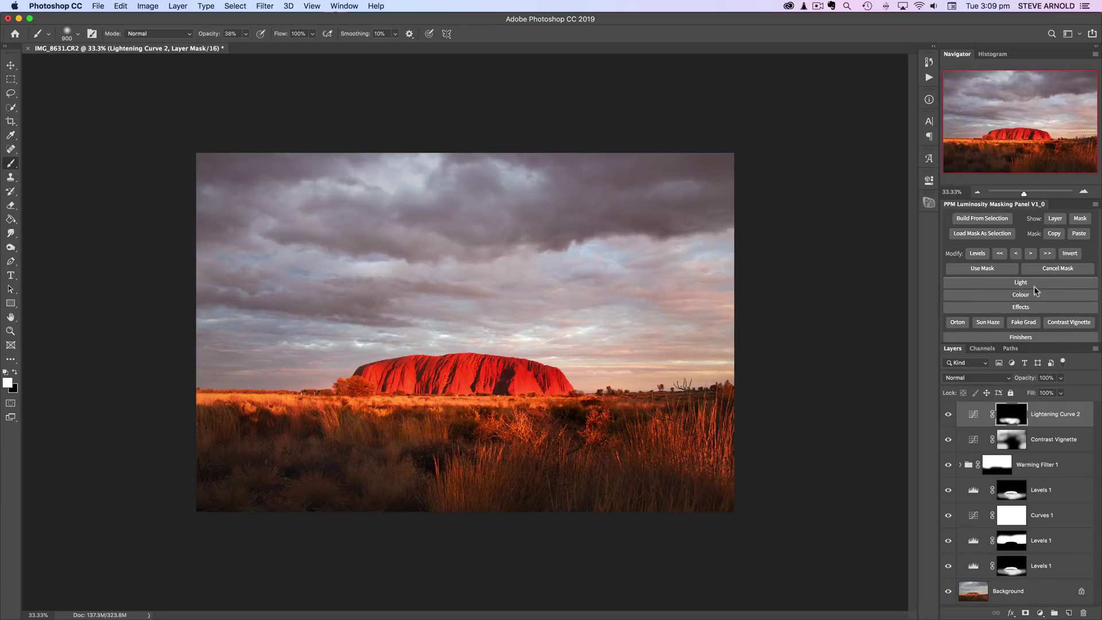
click(1034, 306)
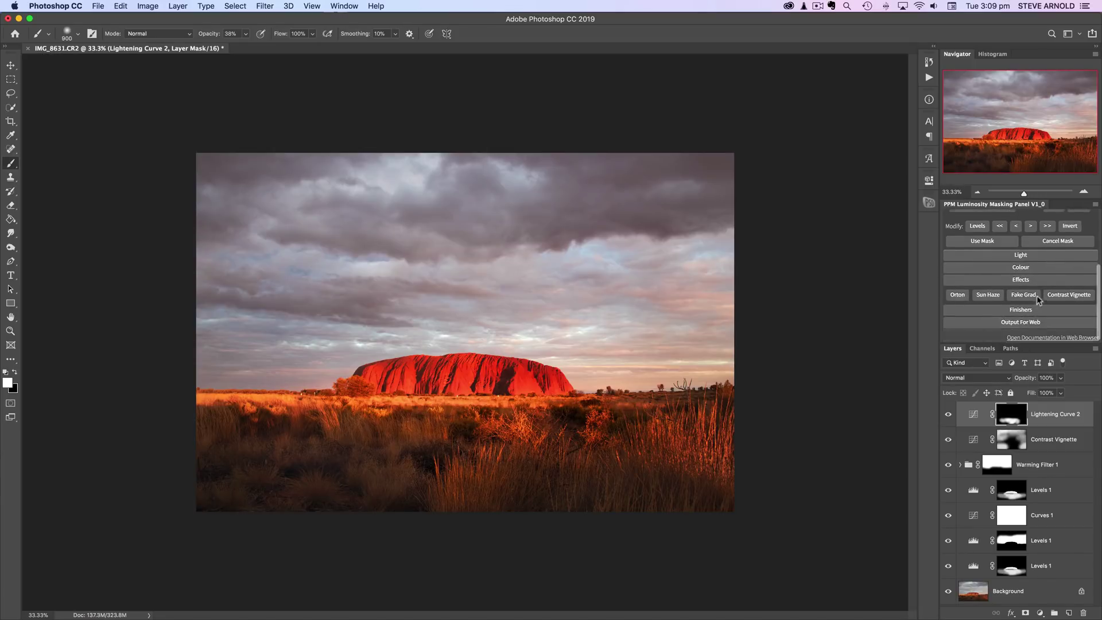
click(956, 294)
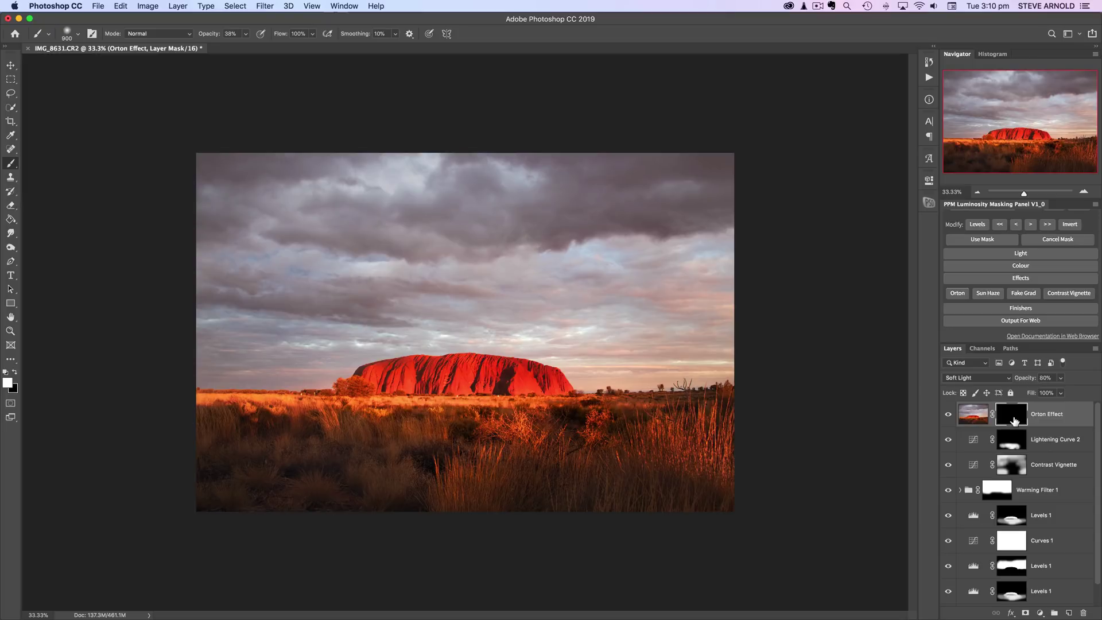
key(super+i)
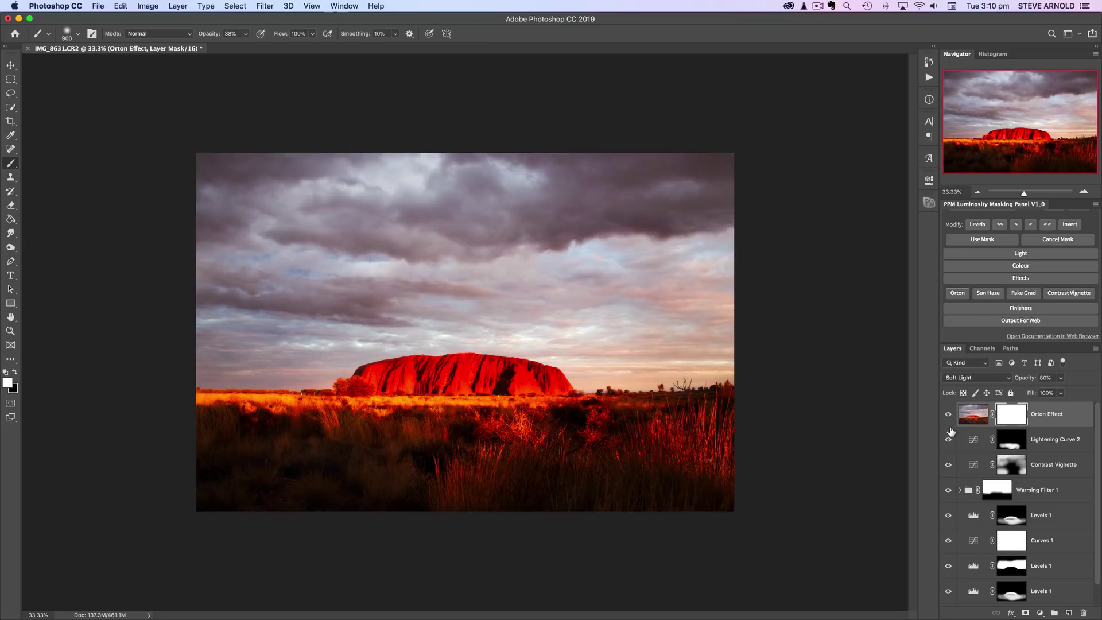
drag(1026, 381, 991, 383)
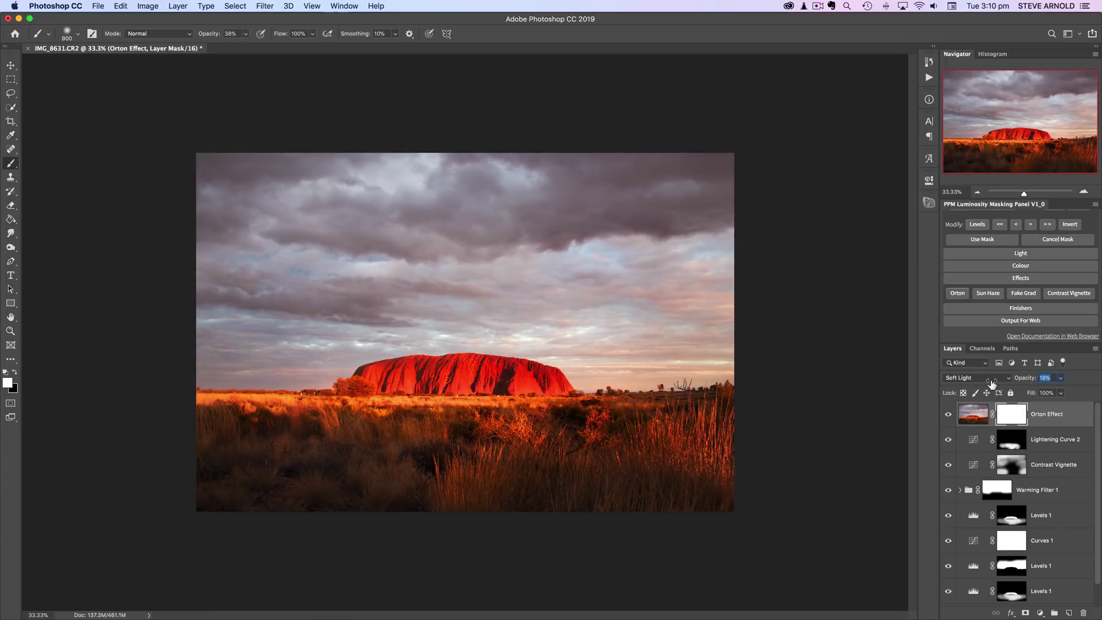
drag(991, 384, 990, 383)
Compare the image with and without the Orton Effect layer
click(948, 415)
click(949, 416)
click(948, 415)
click(948, 415)
click(949, 416)
click(949, 416)
Select the warming filter group and compare the sky's colour with and without it
click(948, 497)
click(968, 493)
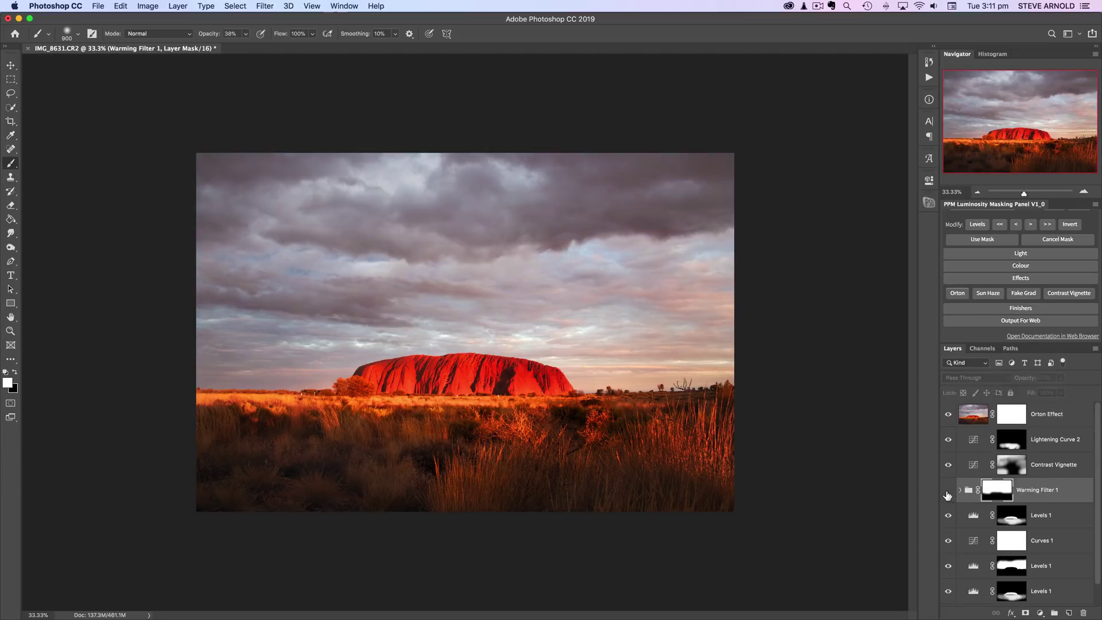
click(947, 492)
click(948, 491)
click(948, 491)
click(947, 491)
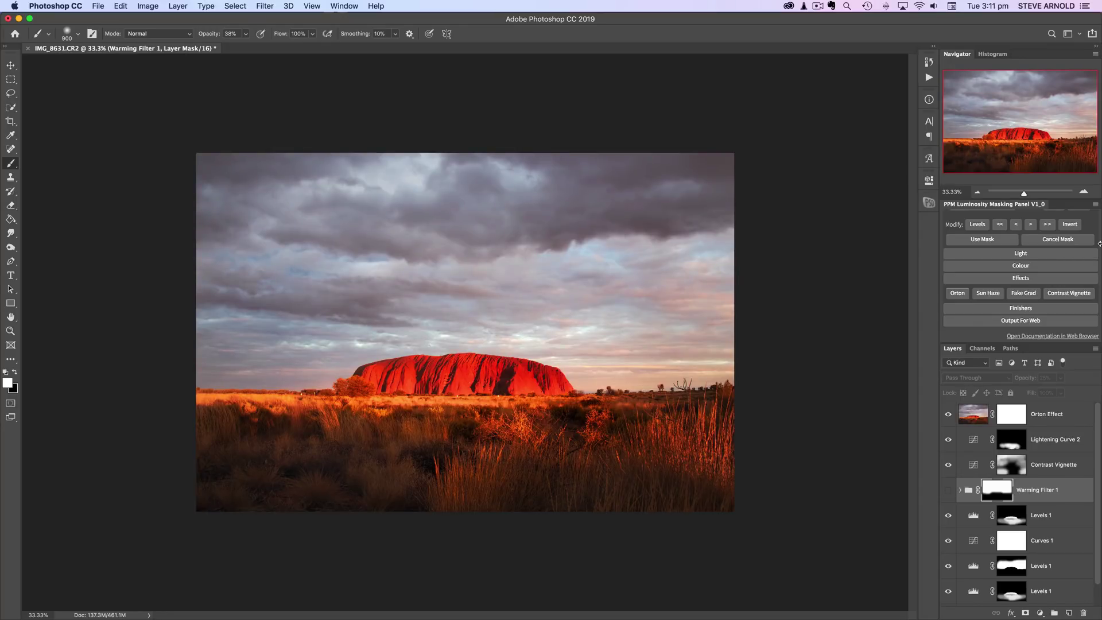